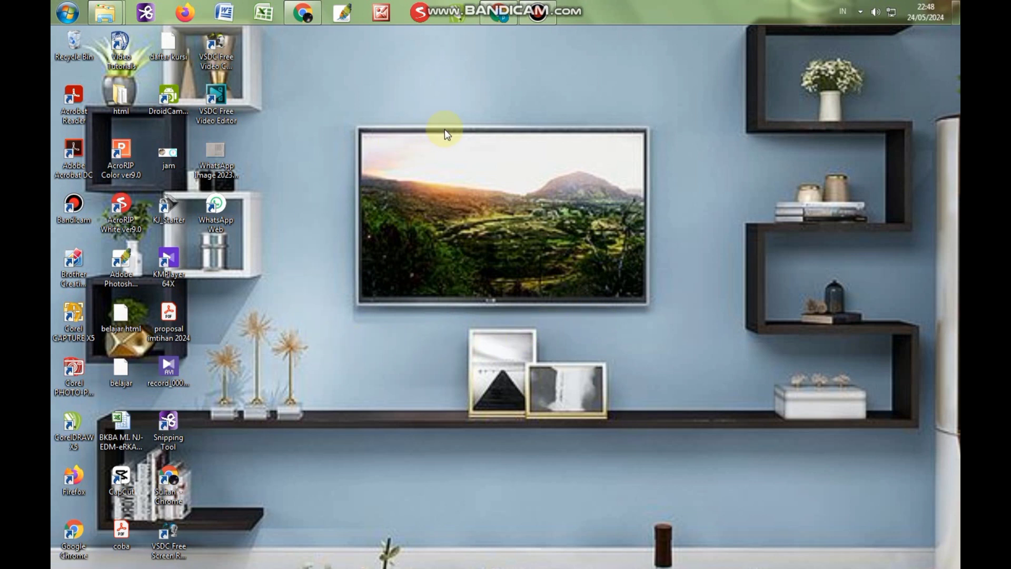
Open the BELAJAR spreadsheet from the BELAJAR folder in Google Drive and display its PPDB sheet.
click(304, 15)
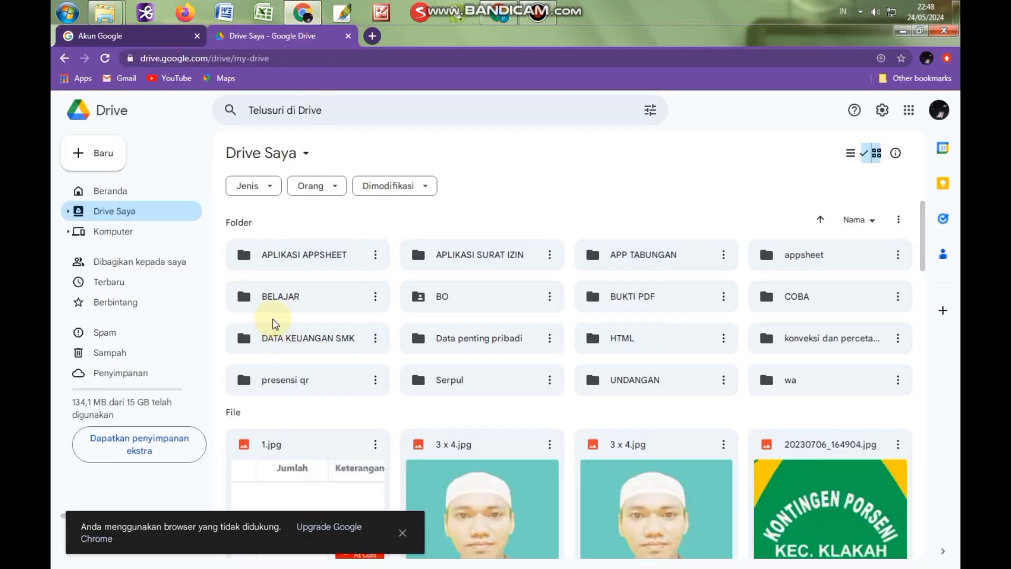
double_click(280, 298)
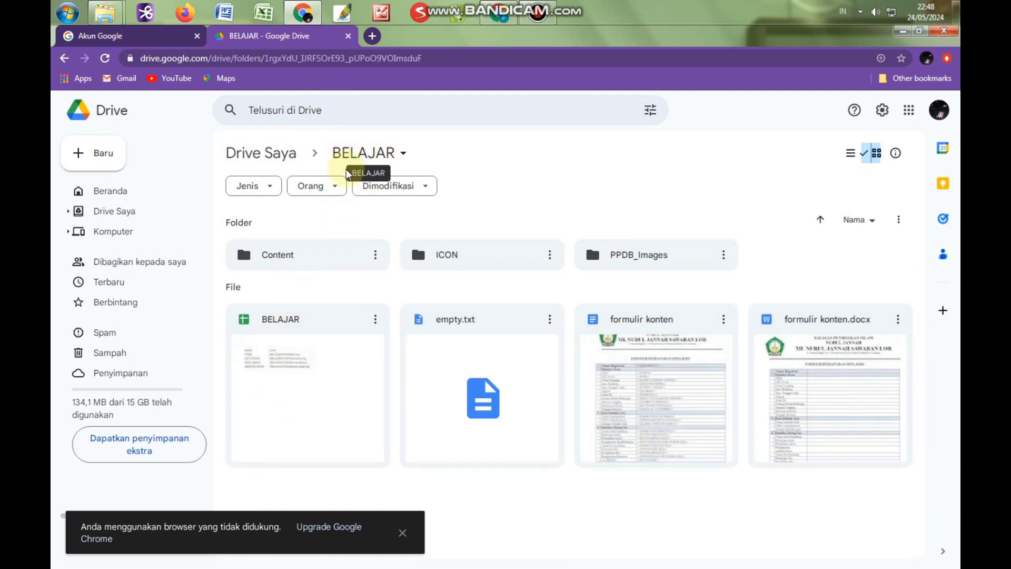
double_click(311, 354)
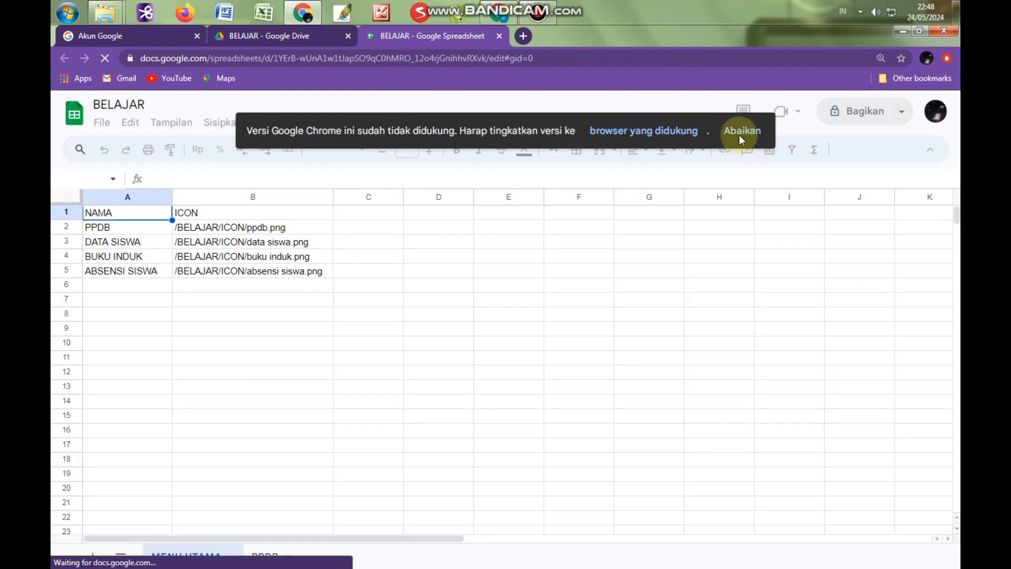
click(261, 556)
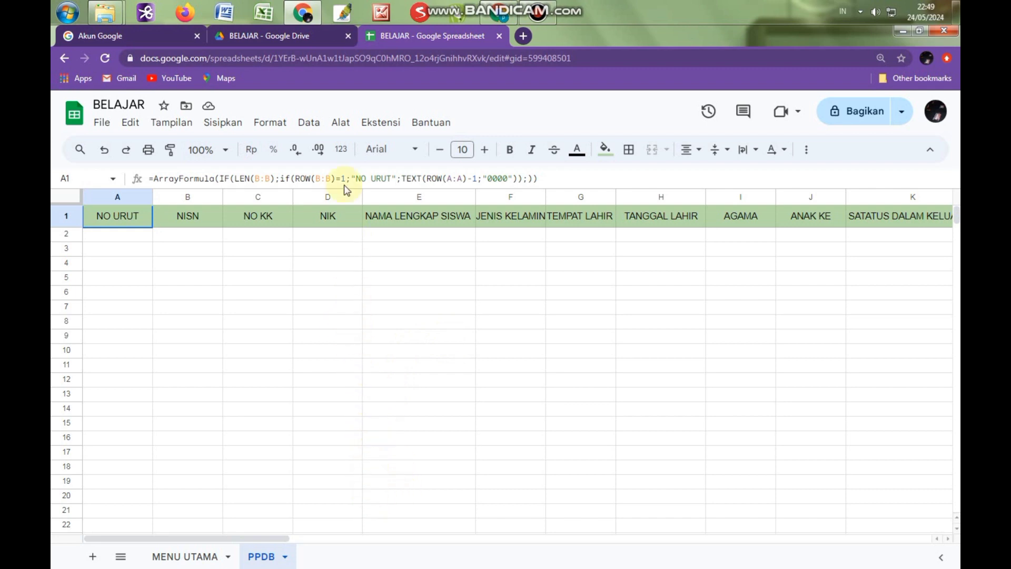
Locate the formulir konten document in the Drive folder and examine the column headers of the PPDB sheet.
click(283, 36)
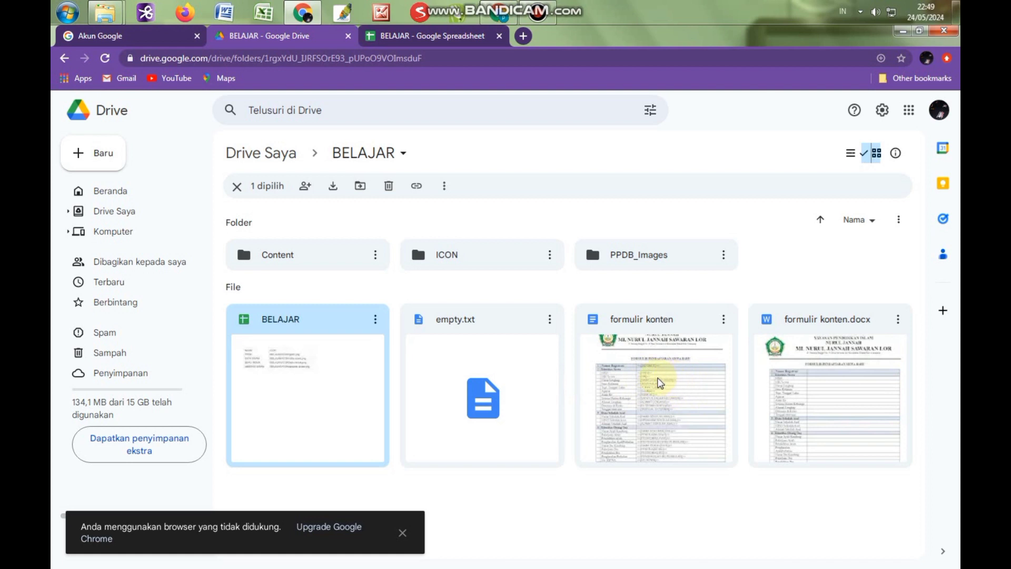
click(660, 383)
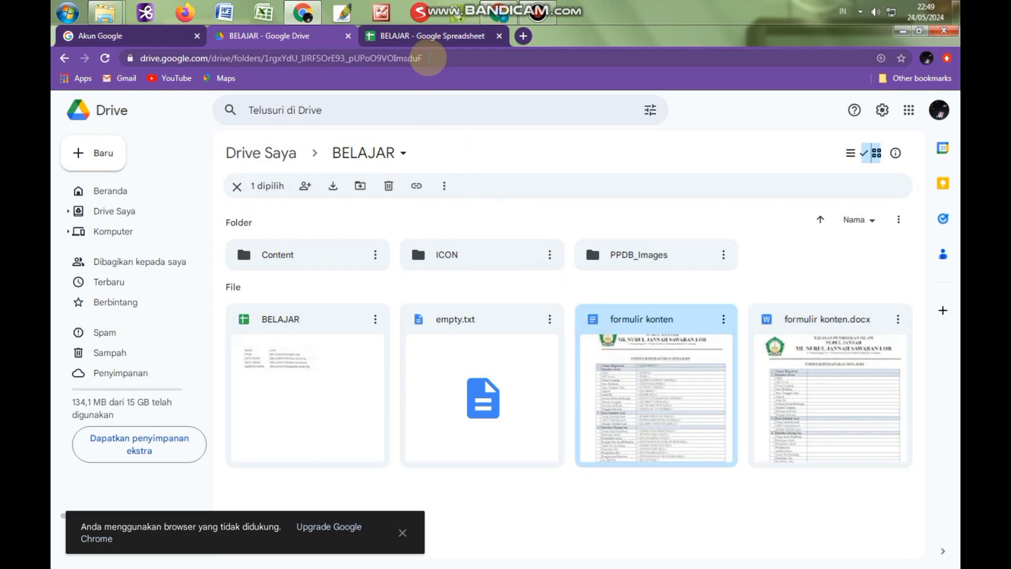
click(438, 36)
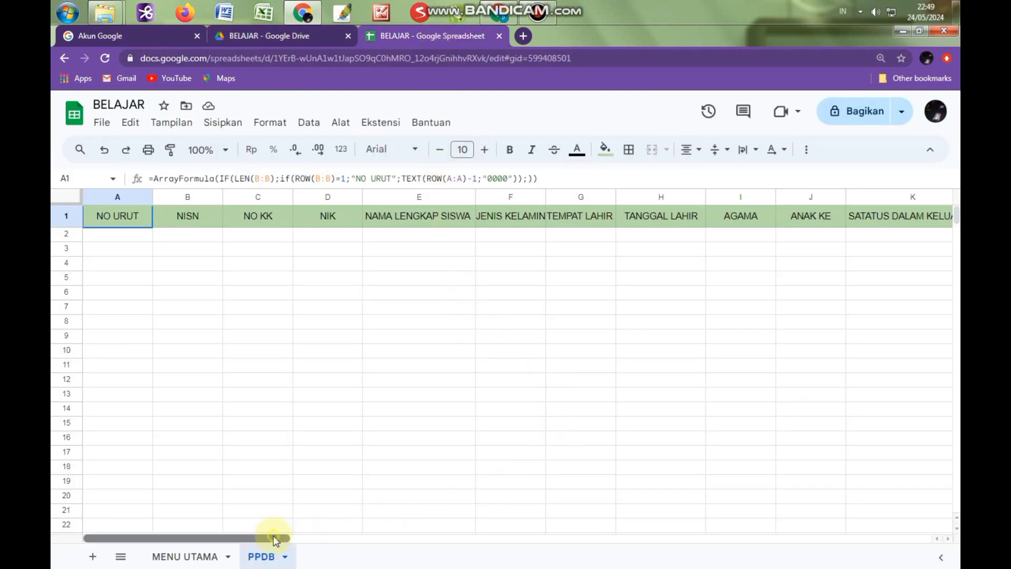
drag(273, 538, 239, 530)
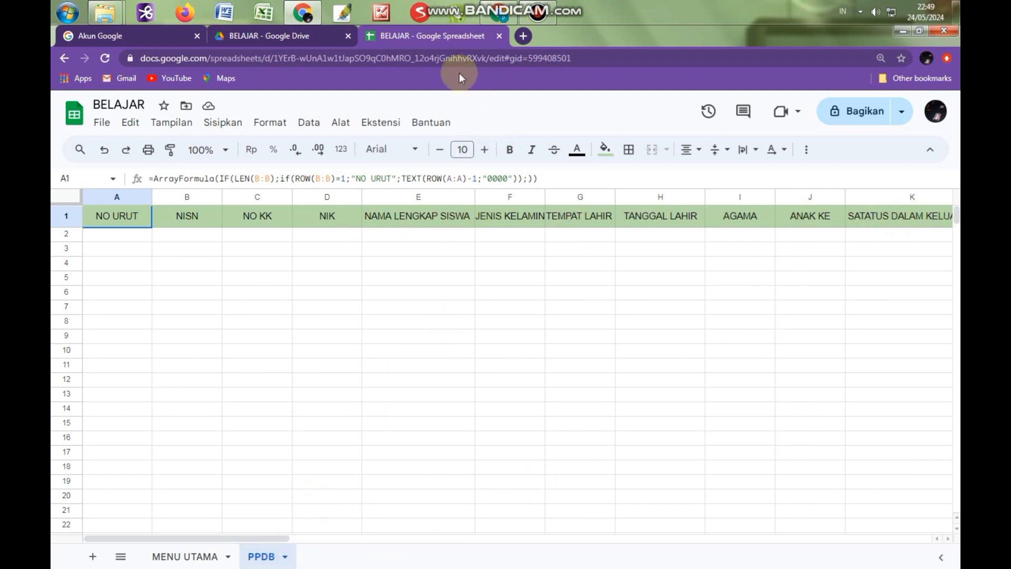
Open the formulir konten document from the BELAJAR Drive folder and view its registration form table.
click(271, 37)
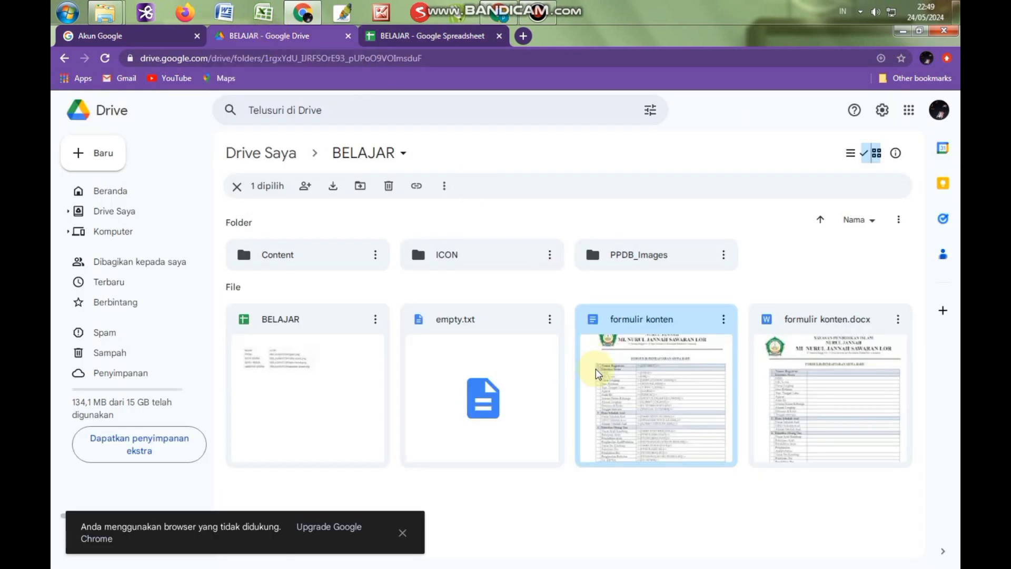
double_click(644, 375)
click(744, 133)
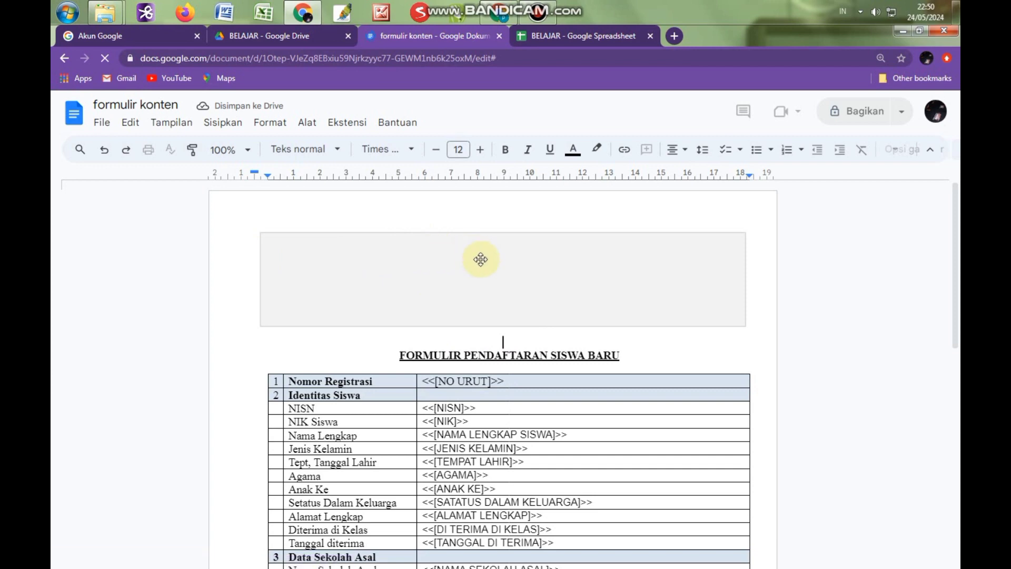
scroll(601, 320, down, 2)
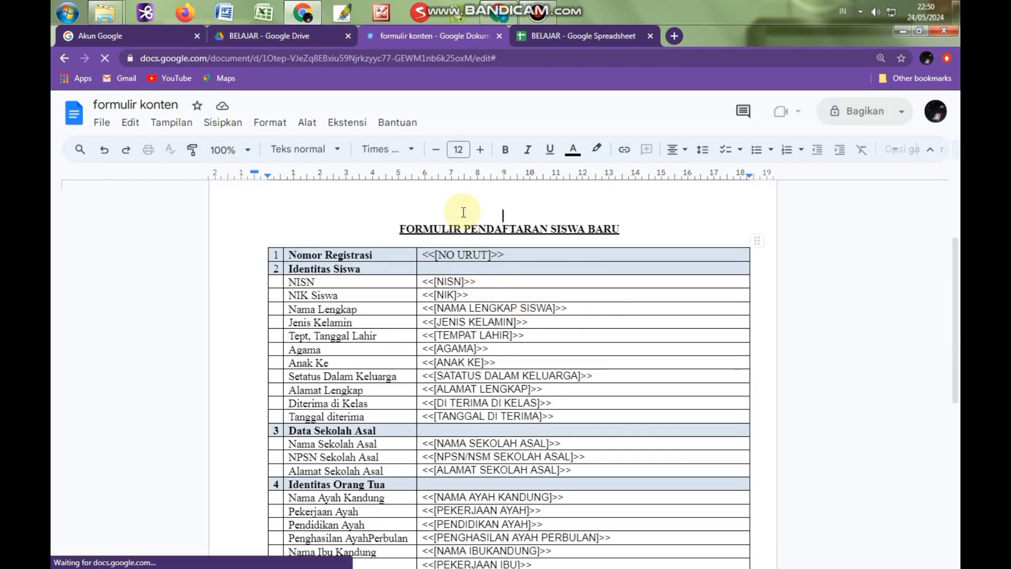
click(263, 37)
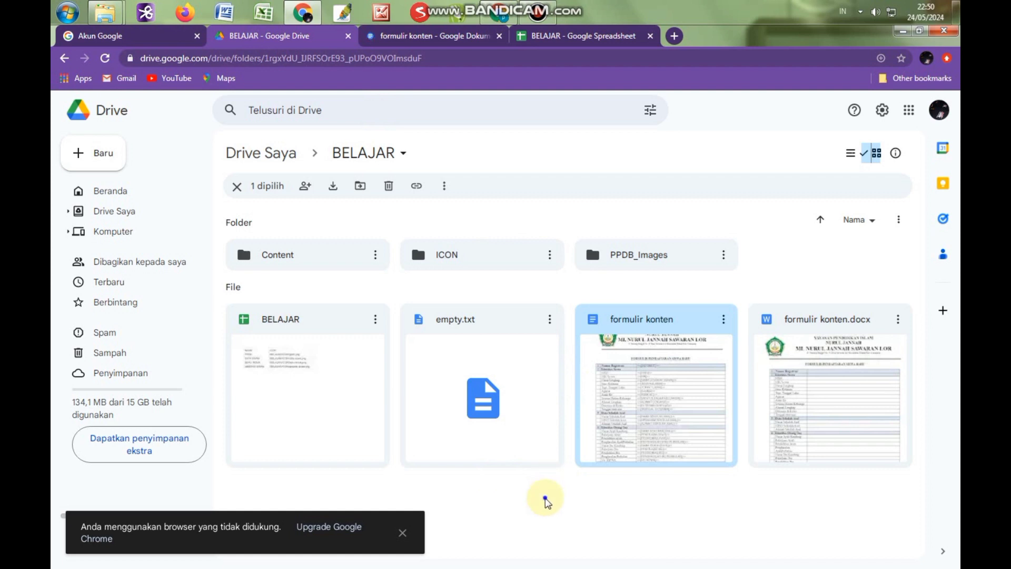
right_click(546, 499)
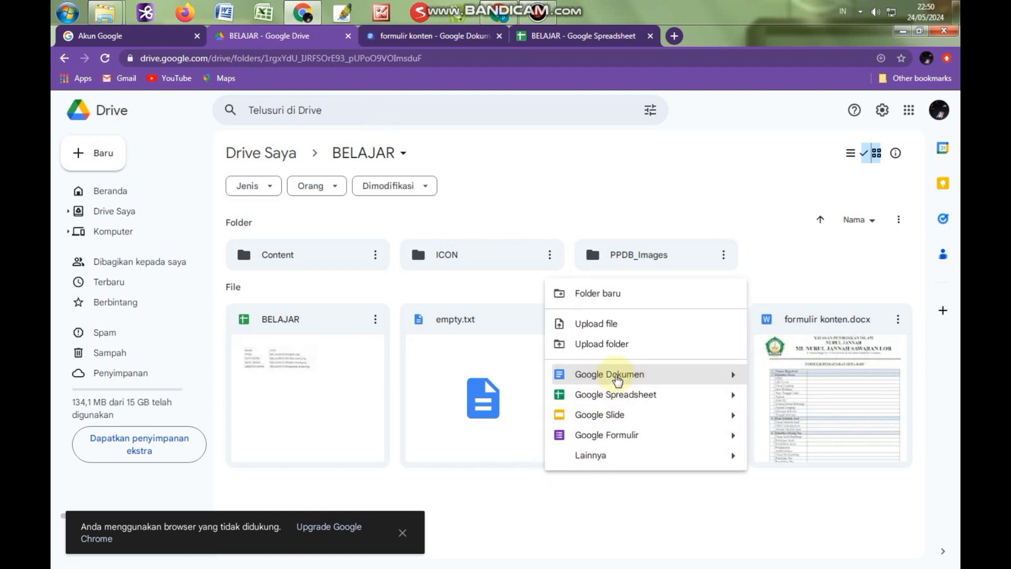
click(603, 513)
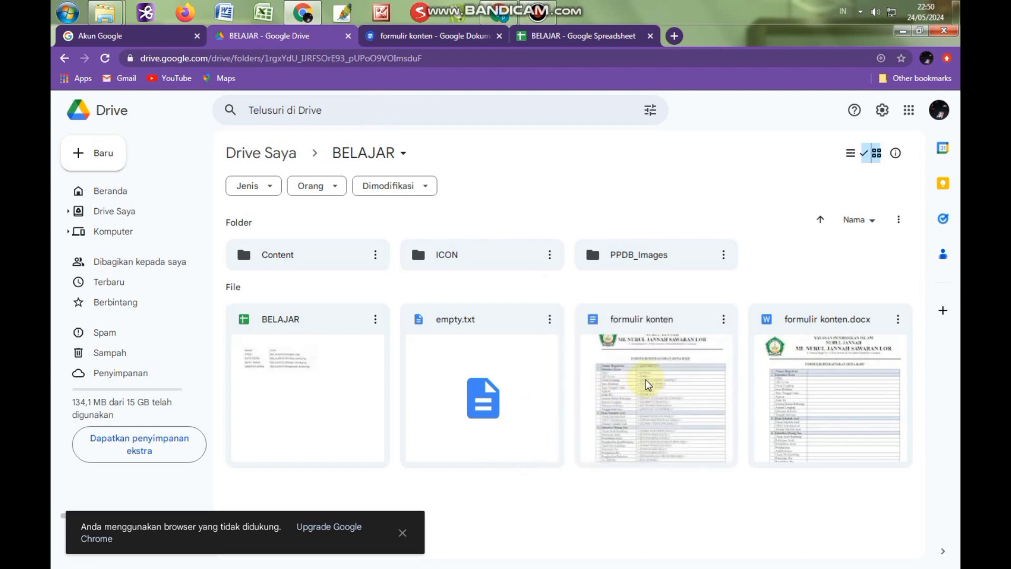
Examine the placeholders for NO URUT, NISN, NIK and NAMA LENGKAP SISWA in the formulir konten document's table.
click(417, 42)
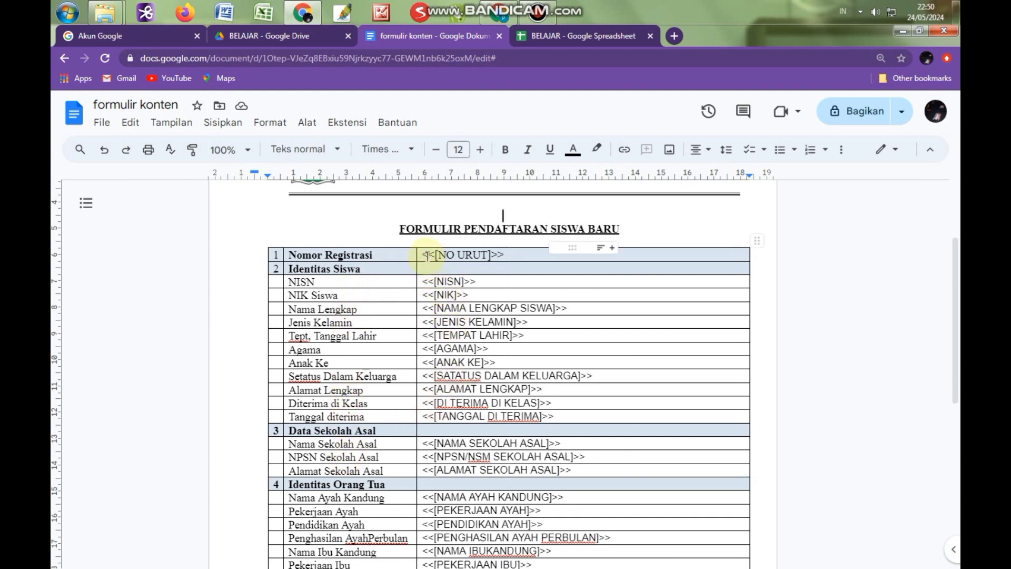
drag(423, 255, 506, 255)
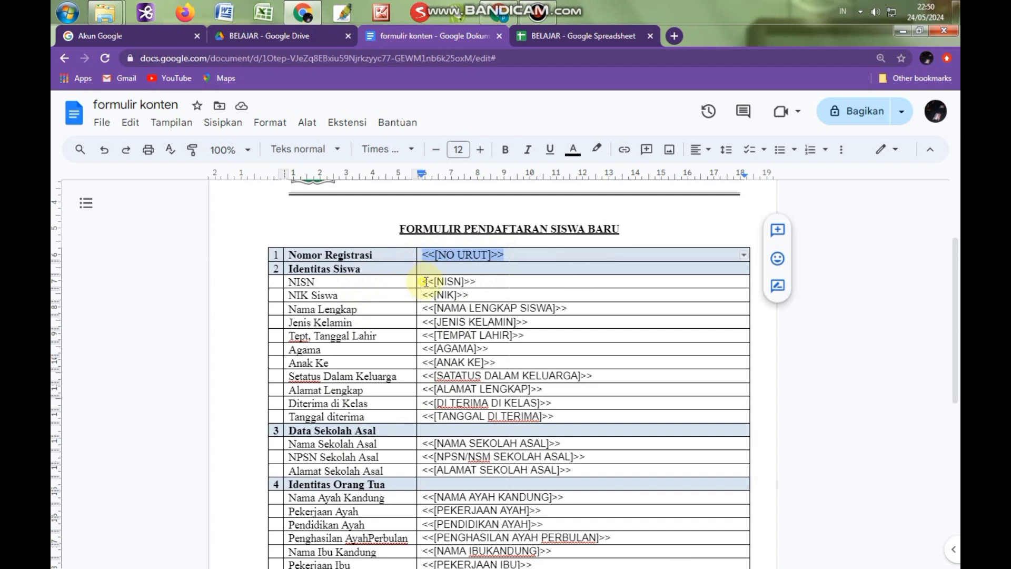
drag(426, 281, 476, 282)
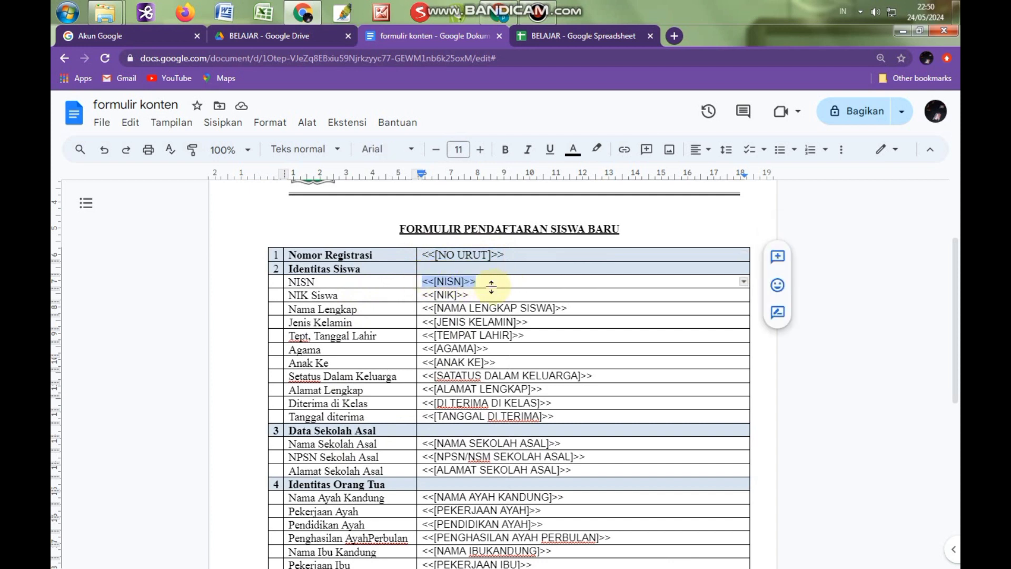
click(441, 295)
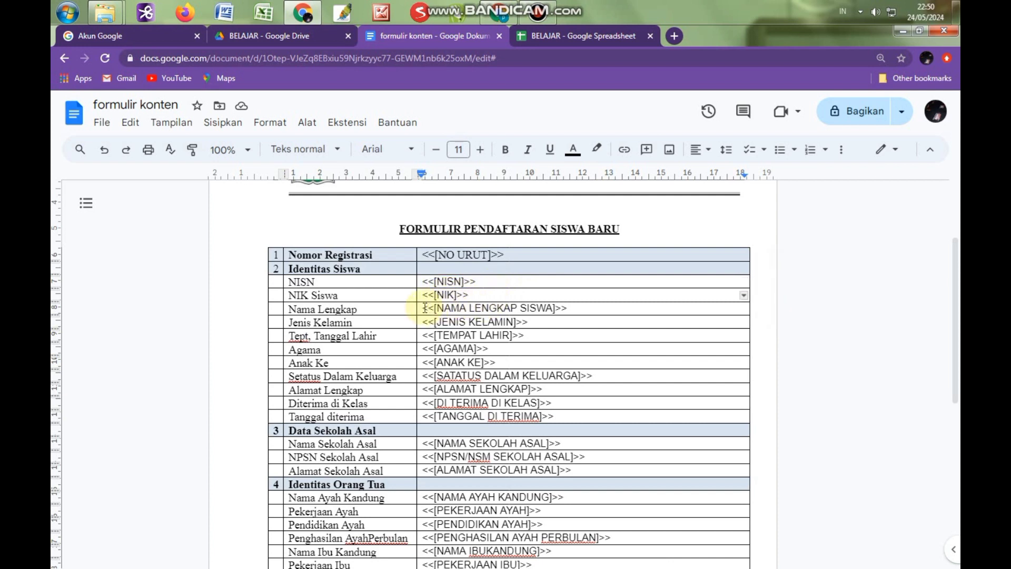
drag(424, 308, 570, 310)
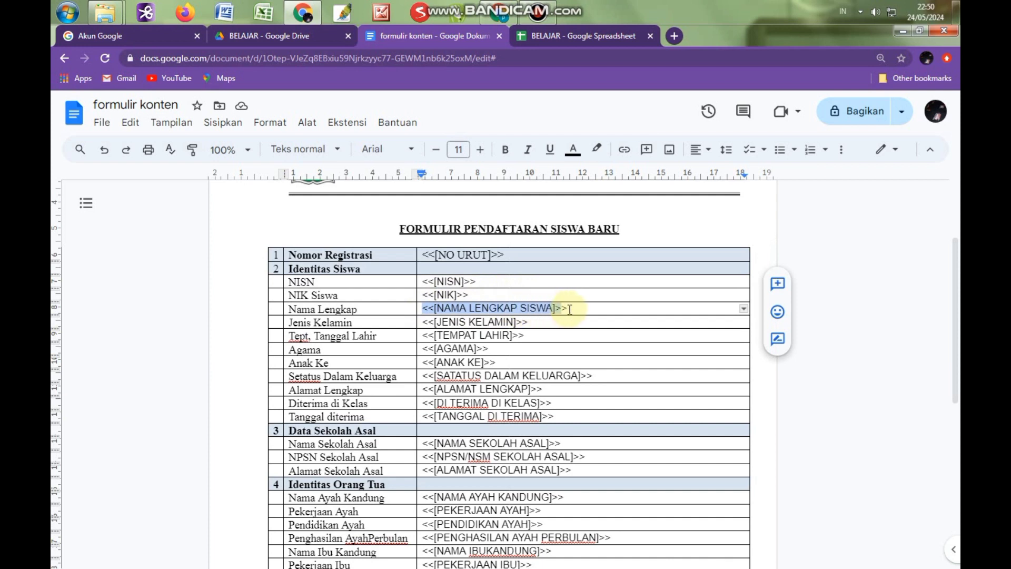
click(444, 282)
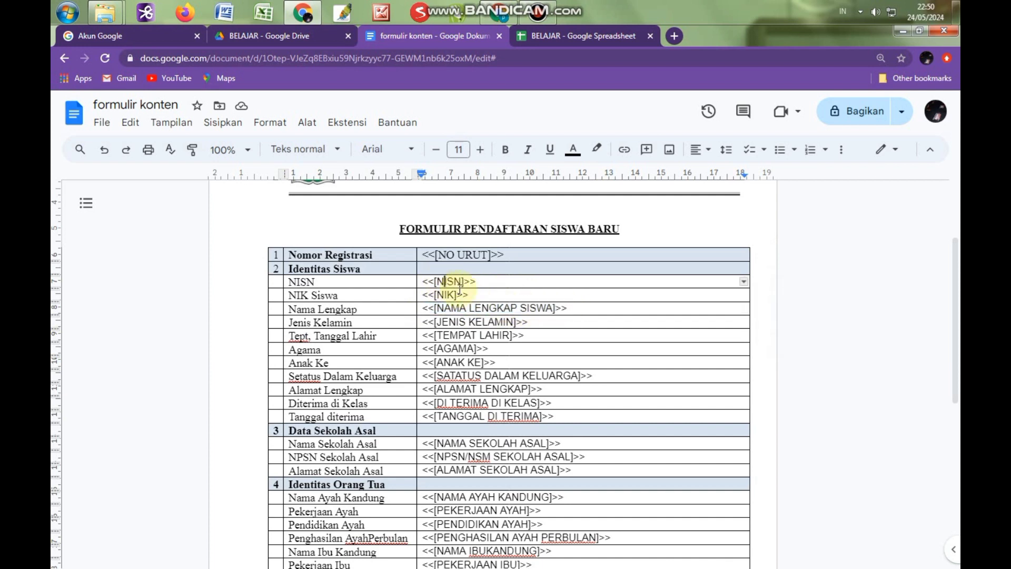
Compare the NISN column header in the PPDB sheet with the NISN placeholder in the form document.
click(562, 36)
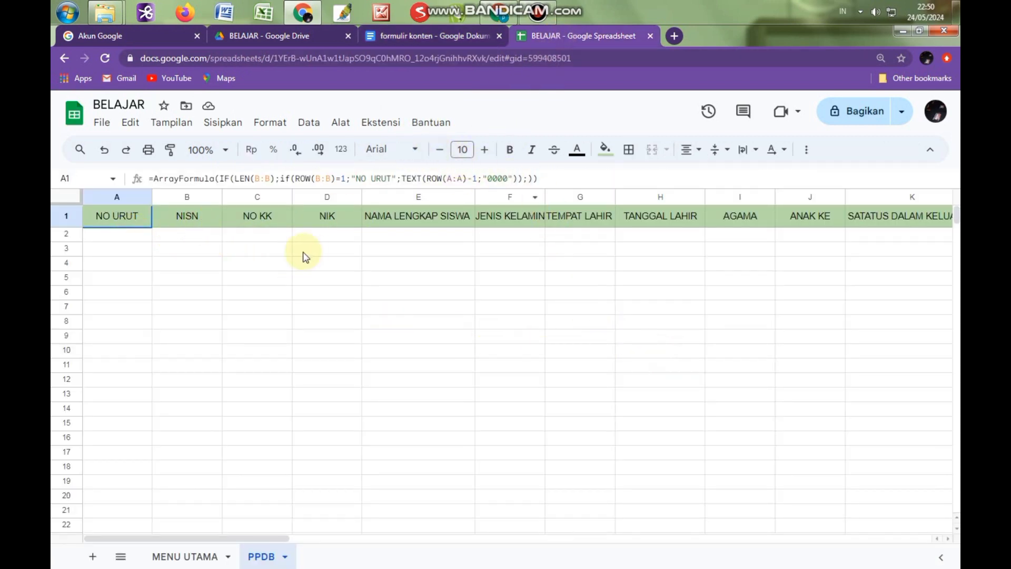
click(181, 220)
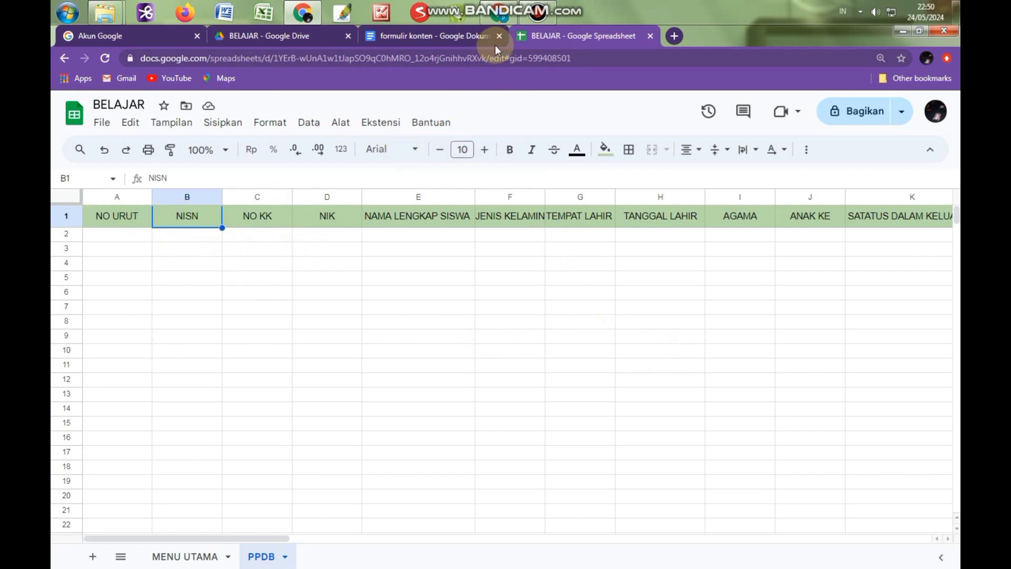
click(451, 38)
click(436, 282)
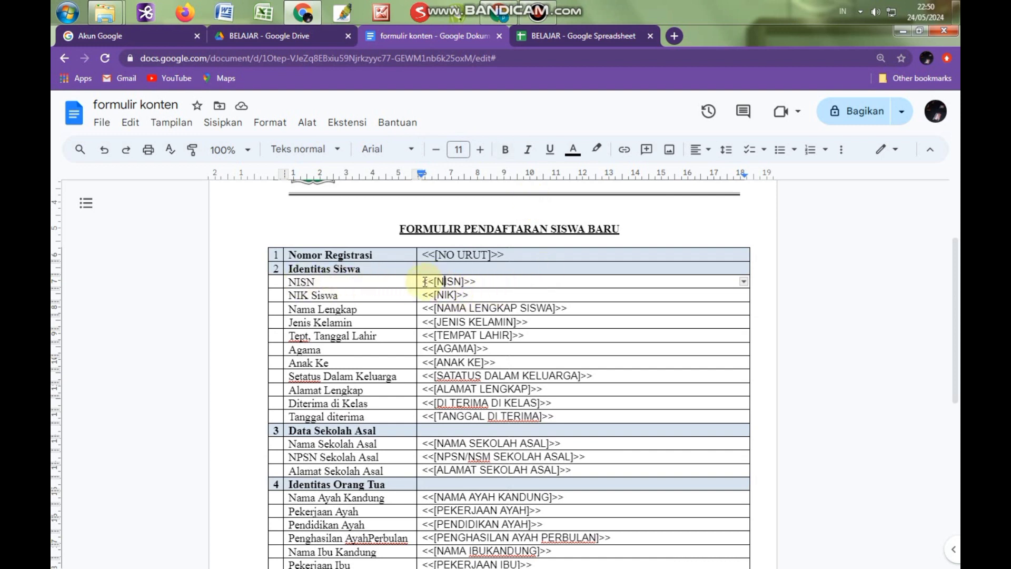
drag(432, 281, 463, 282)
click(464, 281)
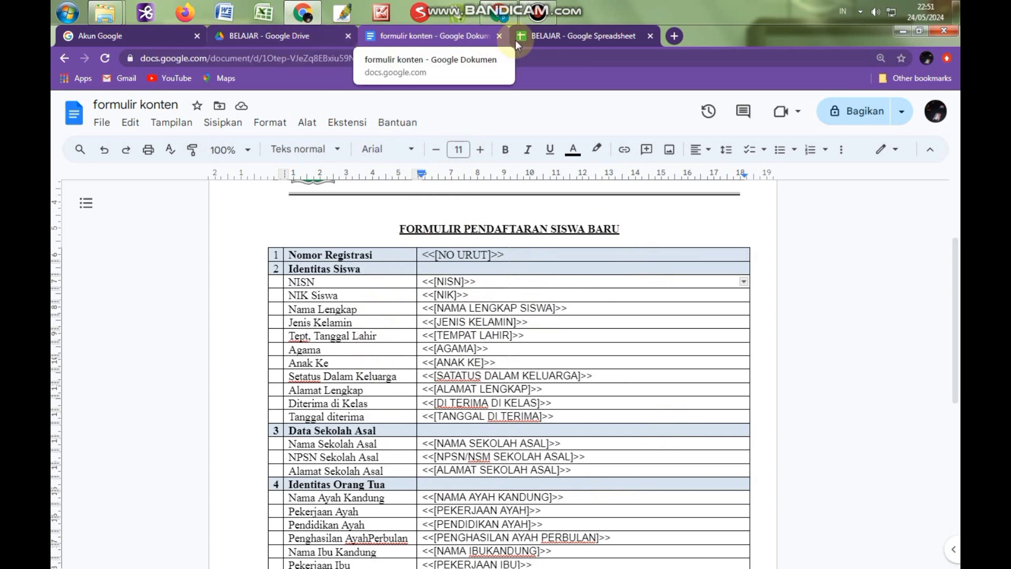
click(561, 36)
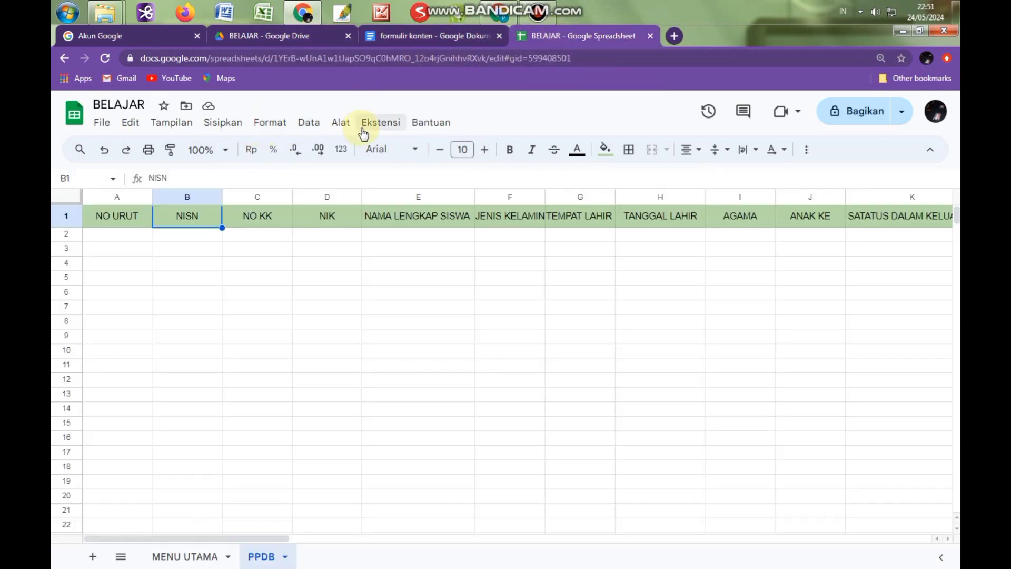
click(382, 126)
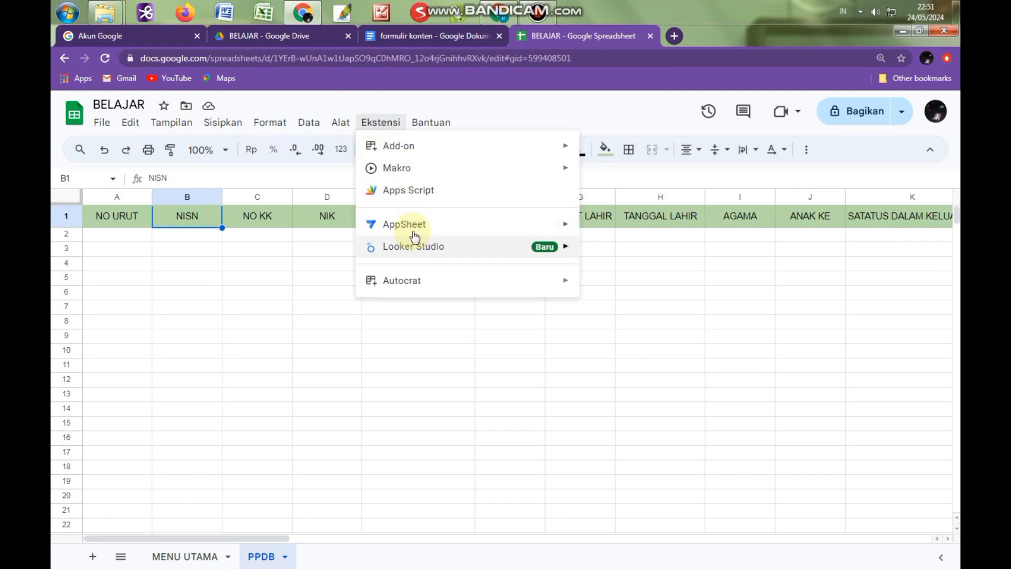
mouse_move(426, 230)
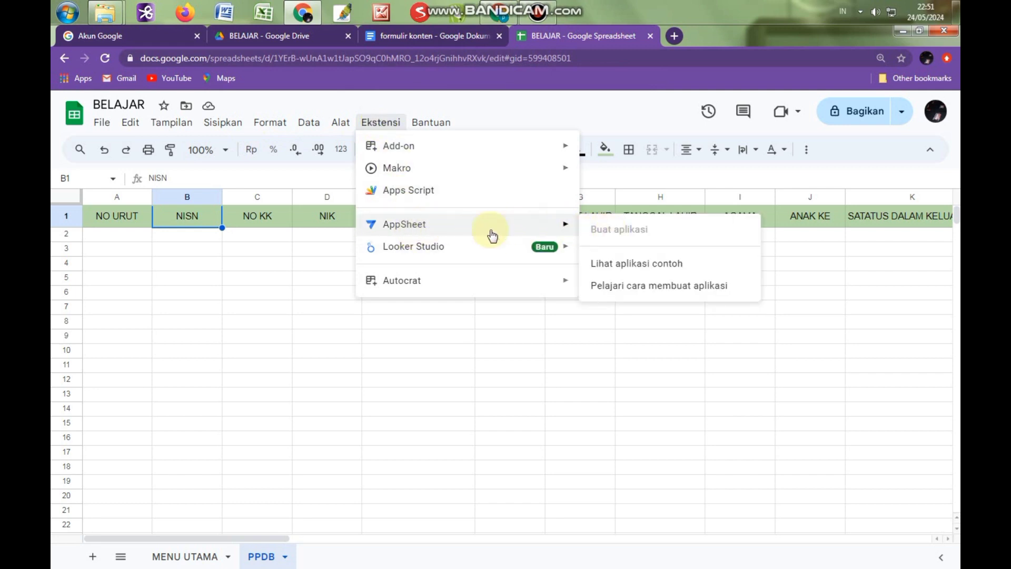
click(450, 409)
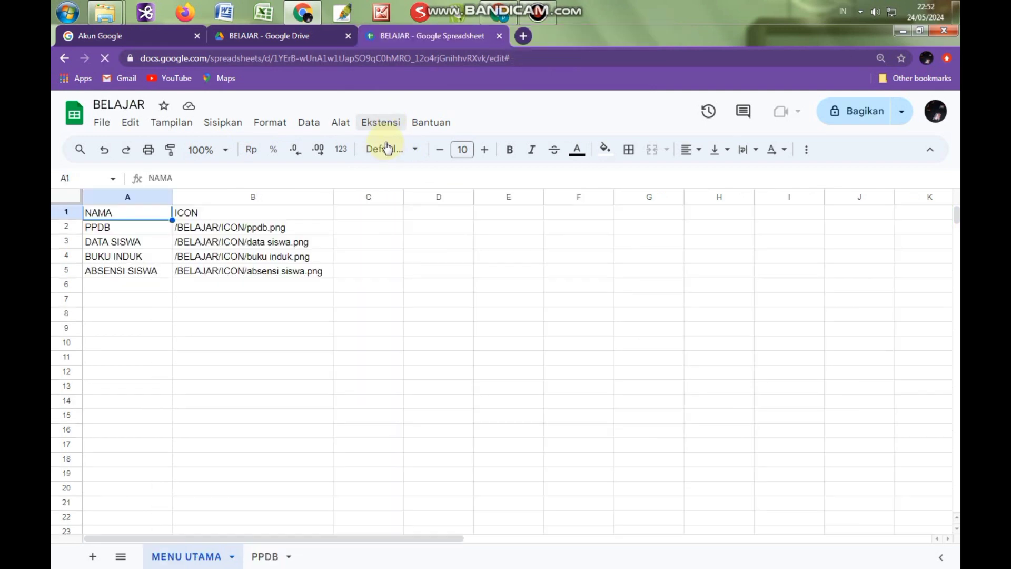
Create an AppSheet app from the BELAJAR spreadsheet.
click(385, 122)
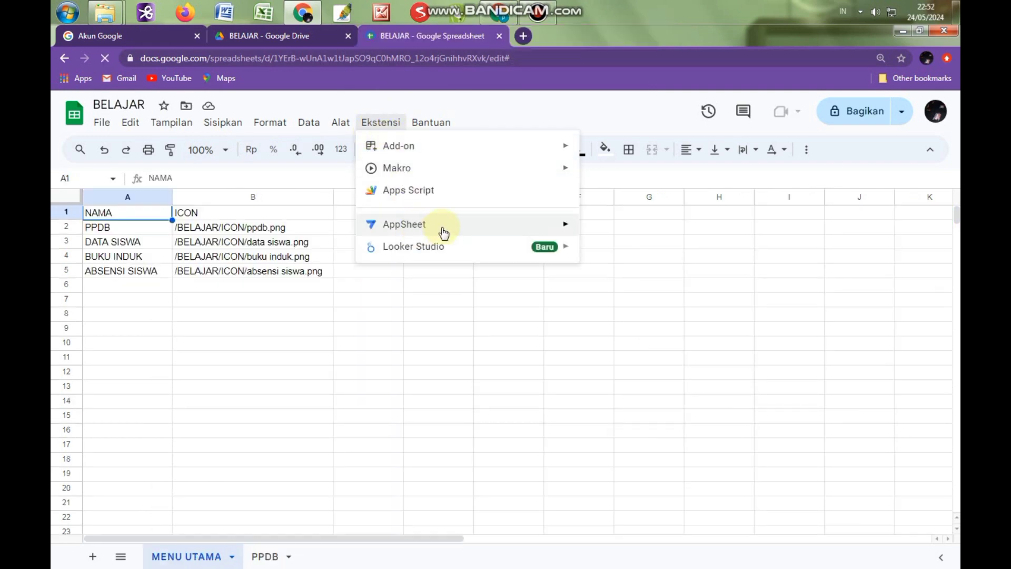
mouse_move(519, 229)
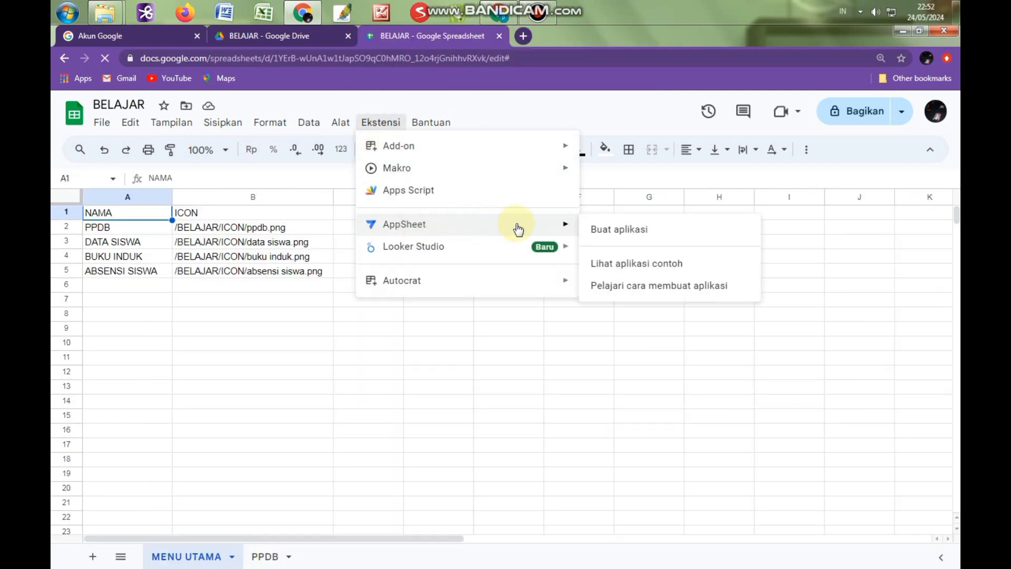
click(630, 238)
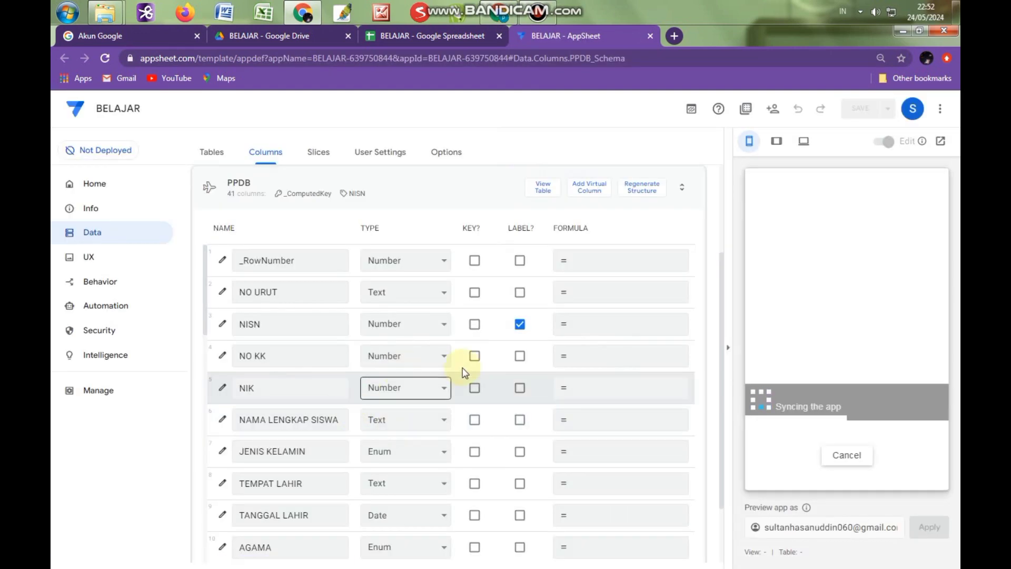
Create a custom automation bot named Buat PDF in the BELAJAR app.
click(108, 307)
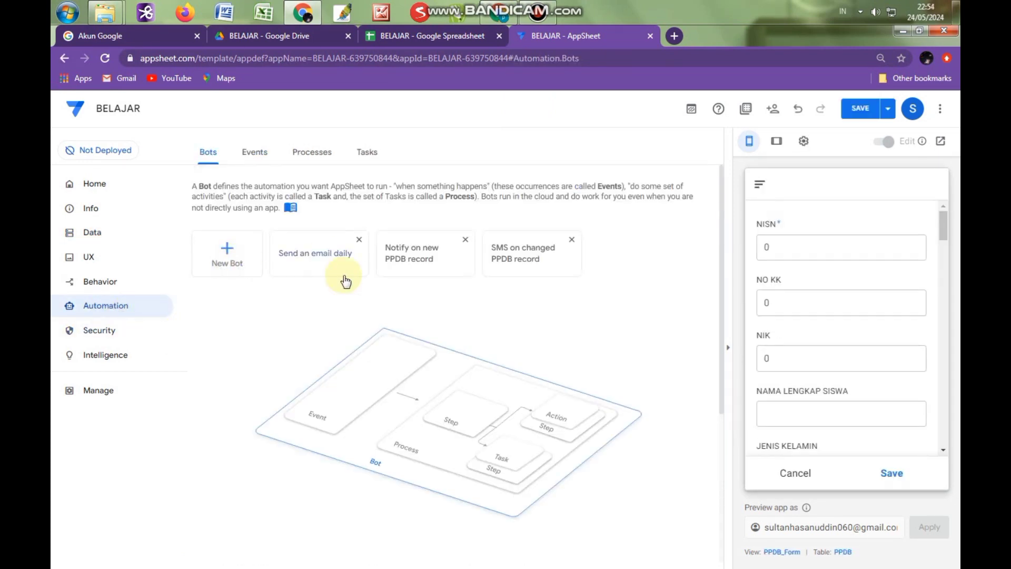
click(227, 260)
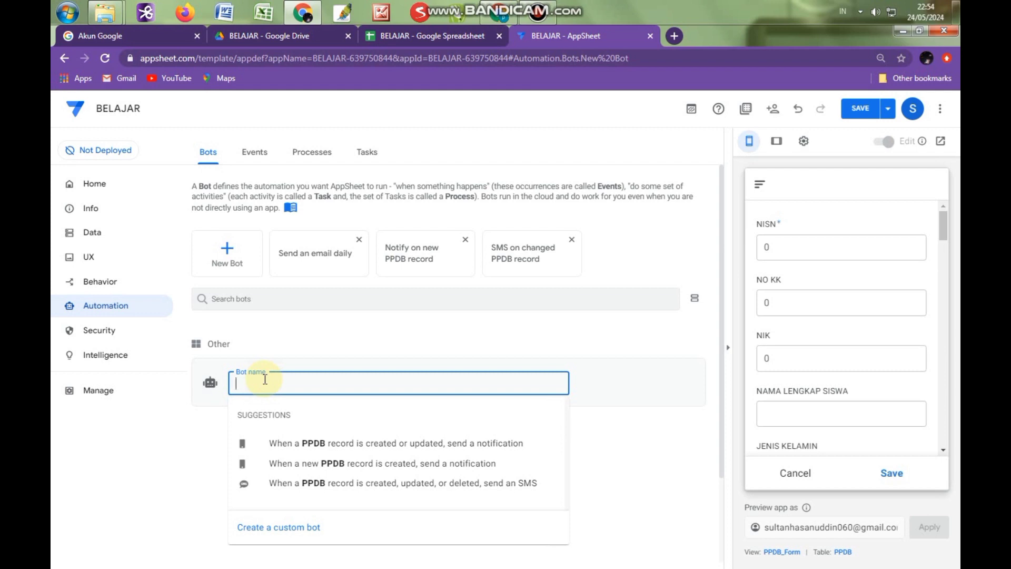
text(buat)
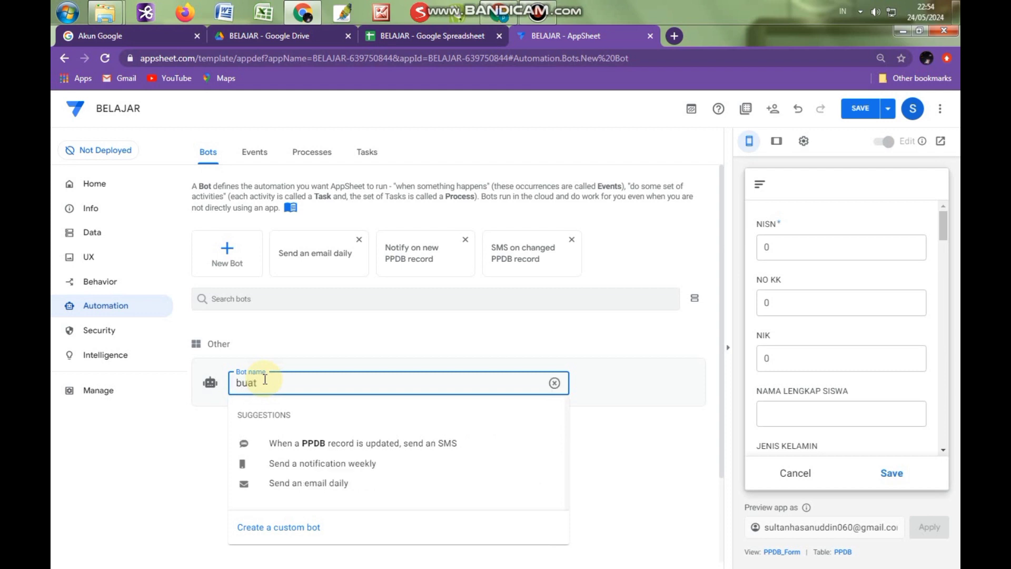
key(BackSpace)
key(BackSpace)
key(BackSpace)
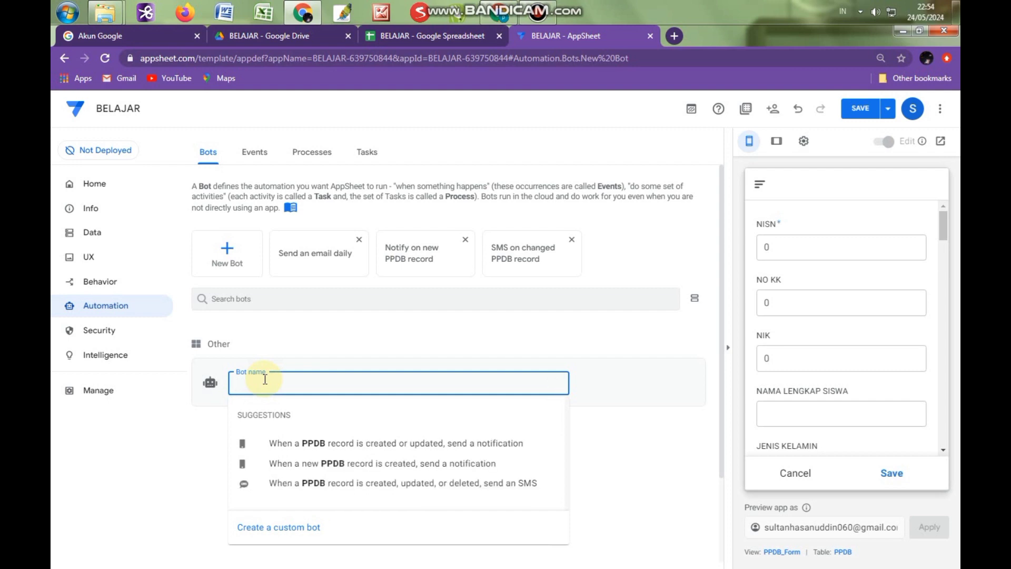
text(b)
key(BackSpace)
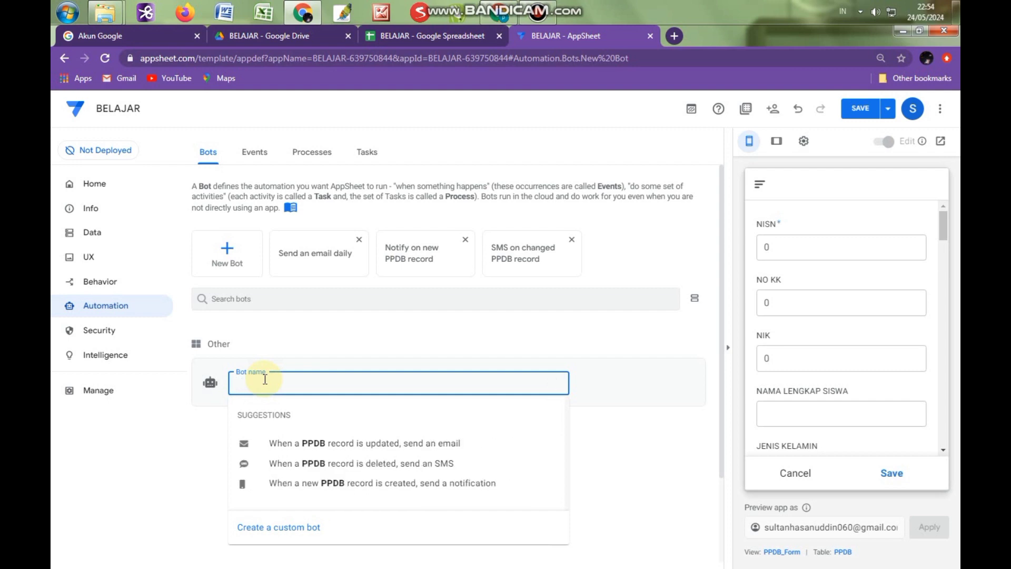
text(Buat PDF)
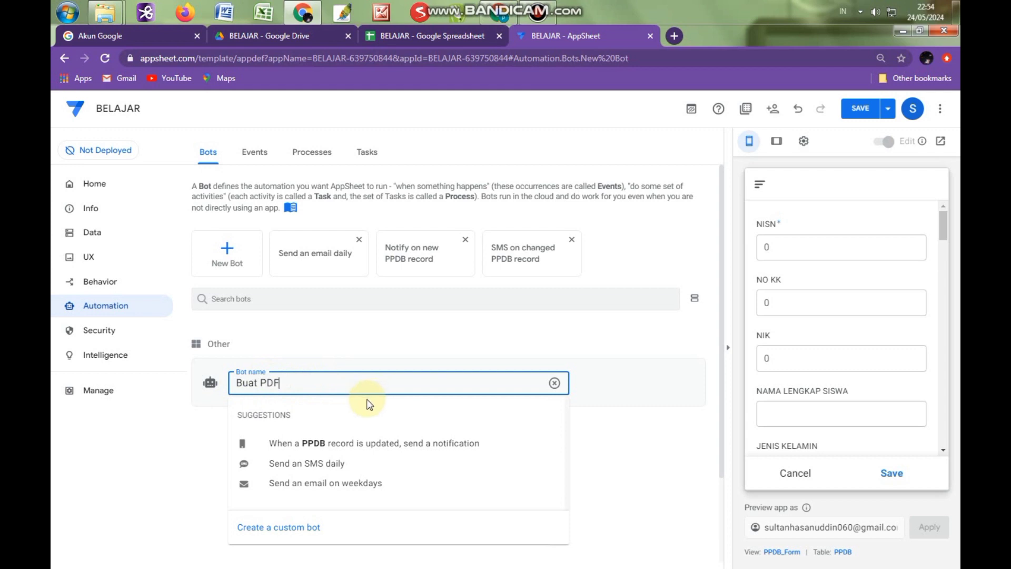
click(285, 532)
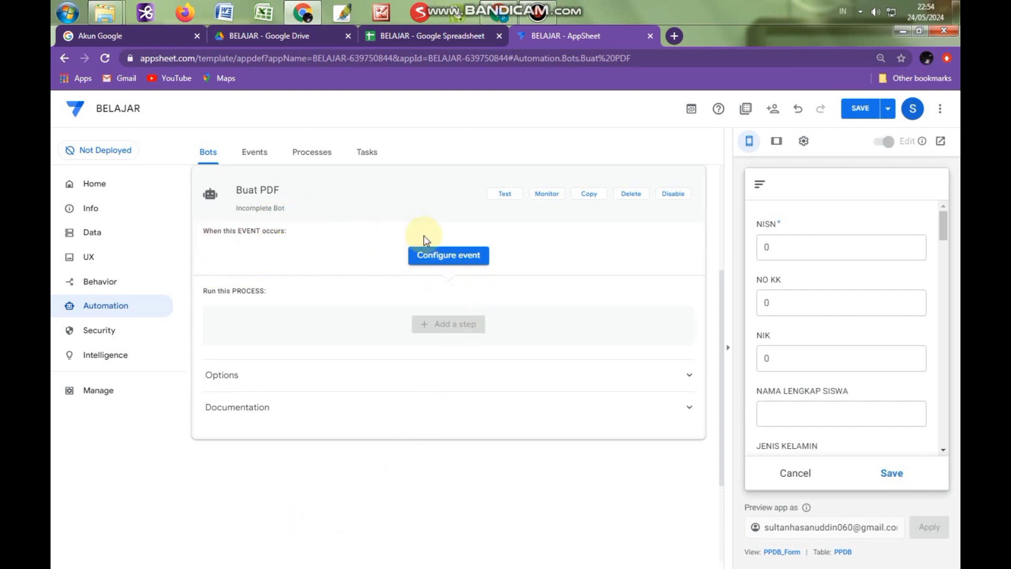
Configure a custom event named Formulir PPDB as the trigger of the Buat PDF bot.
click(459, 261)
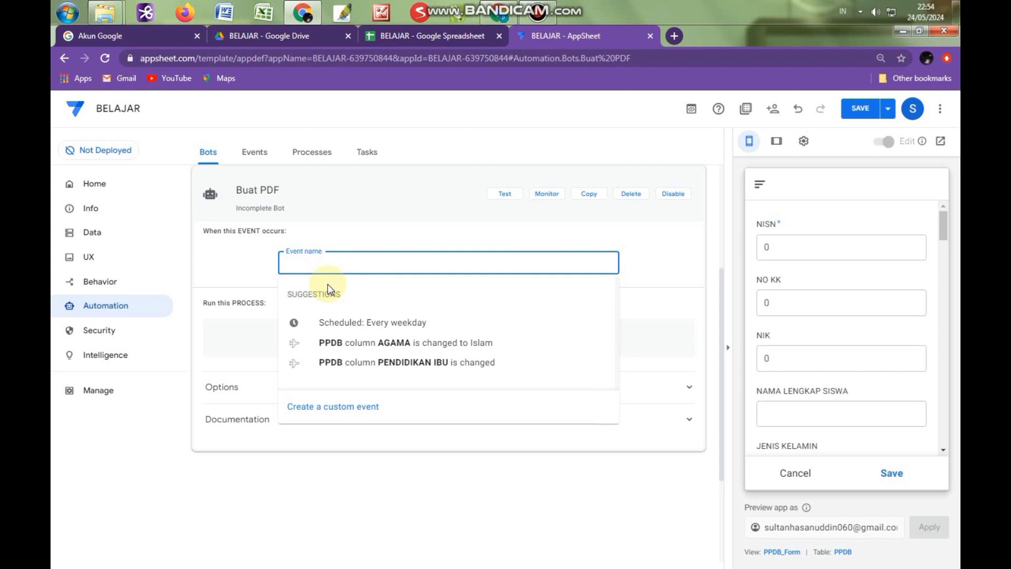
text(For)
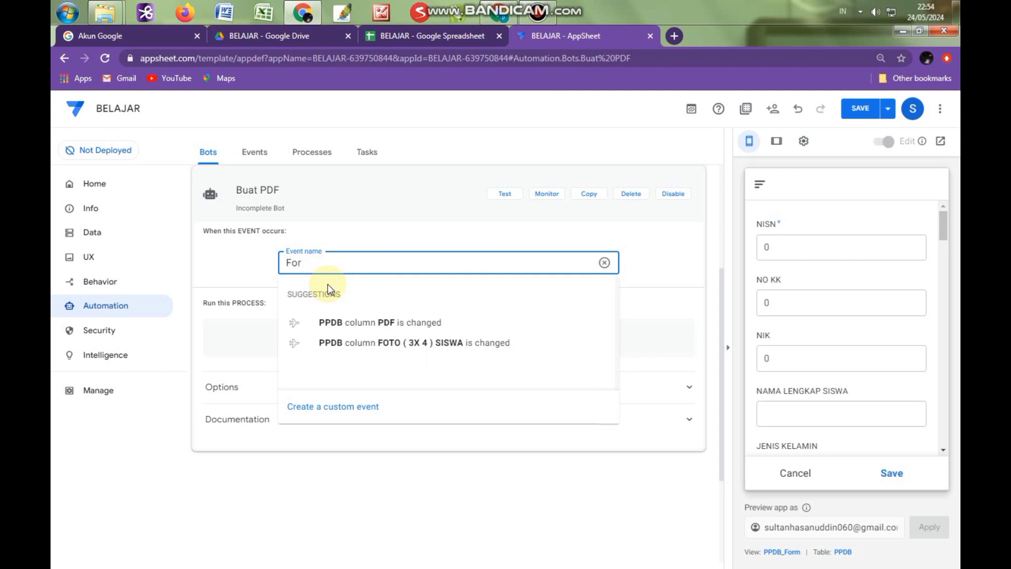
text(mulir PPDB)
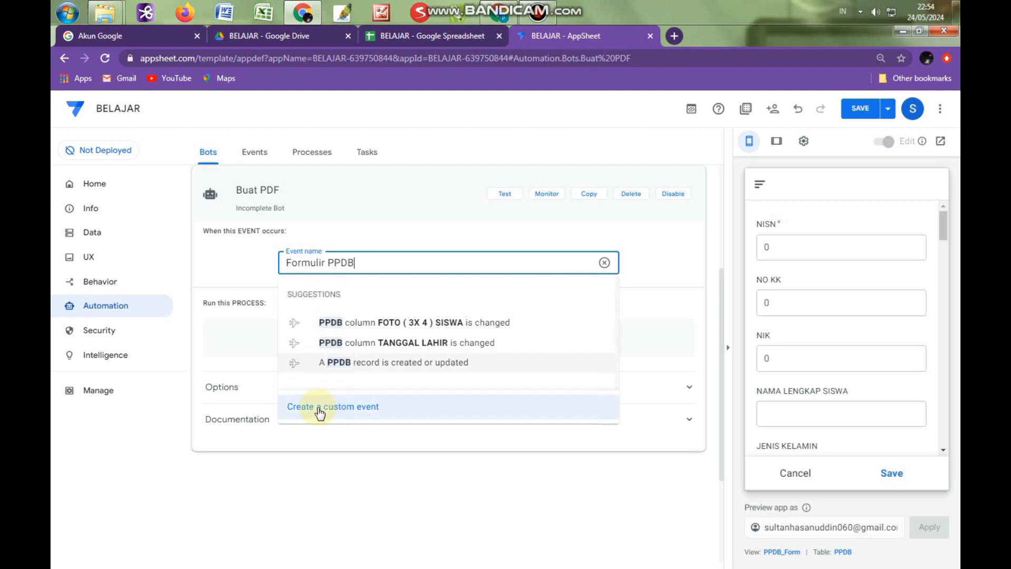
click(343, 416)
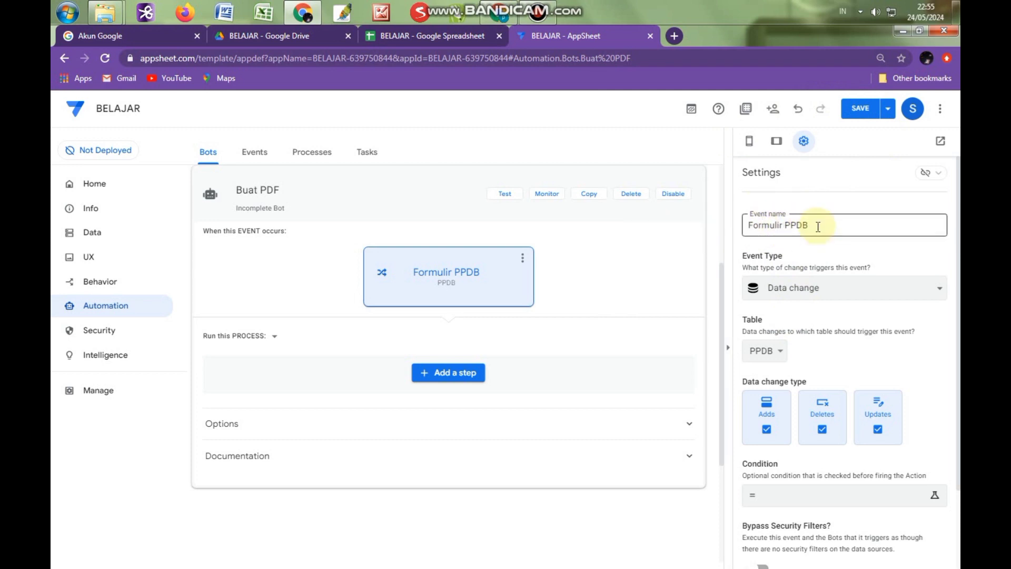
Restrict the Formulir PPDB event's data change type to updates only, excluding adds and deletes.
scroll(780, 337, down, 2)
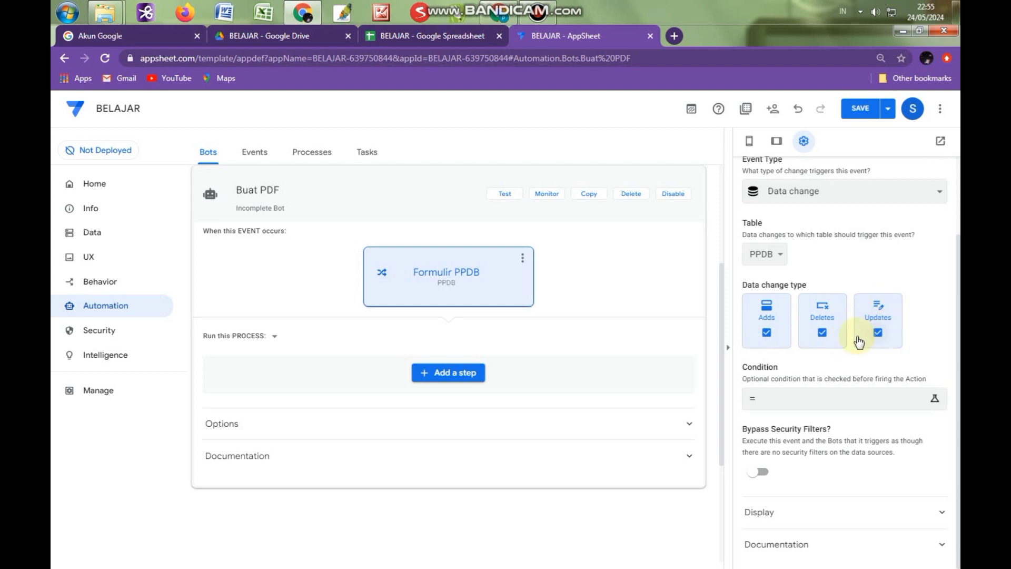
click(823, 334)
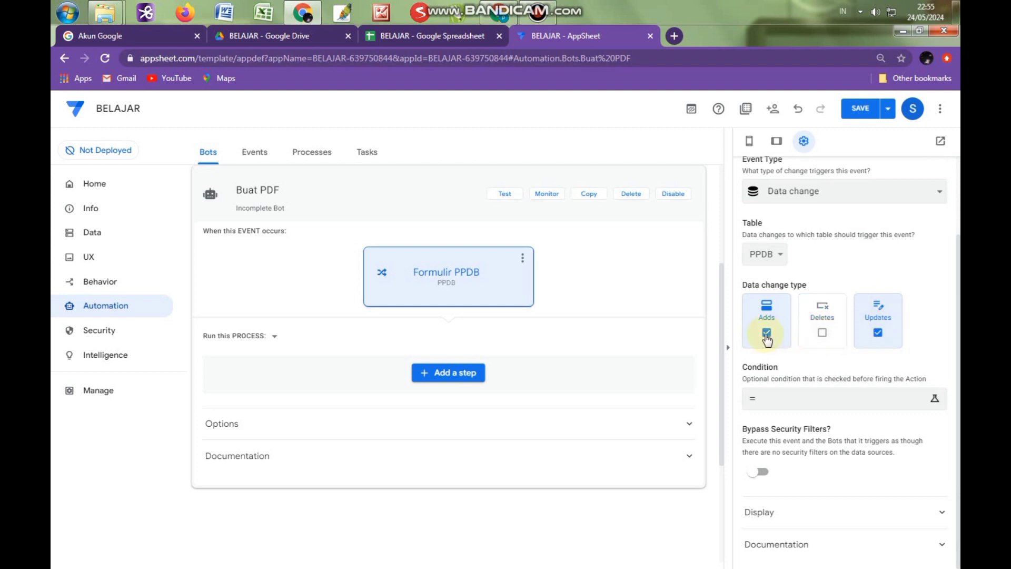
click(767, 334)
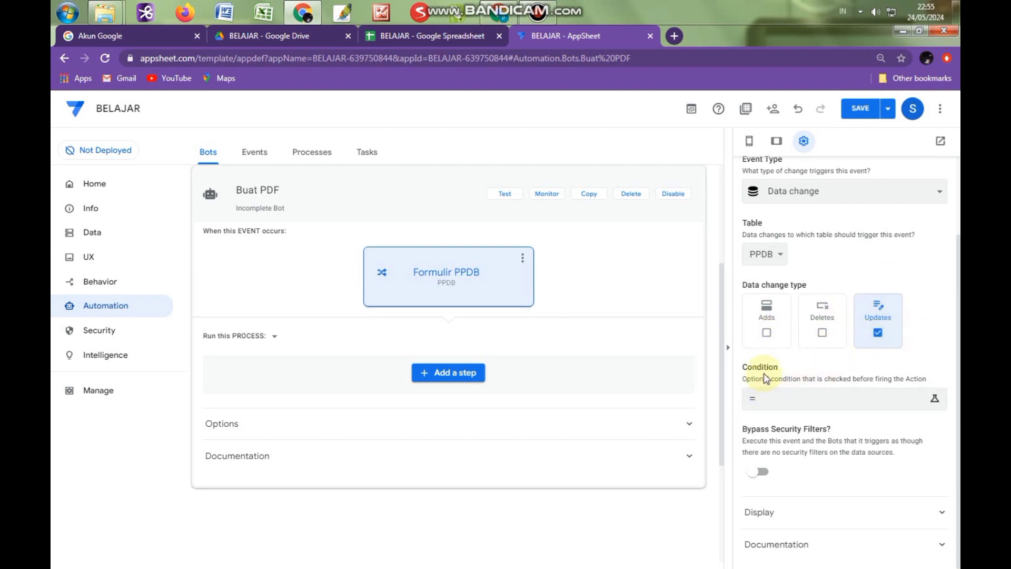
Set the Formulir PPDB event's condition to the constant true and save the app.
click(790, 402)
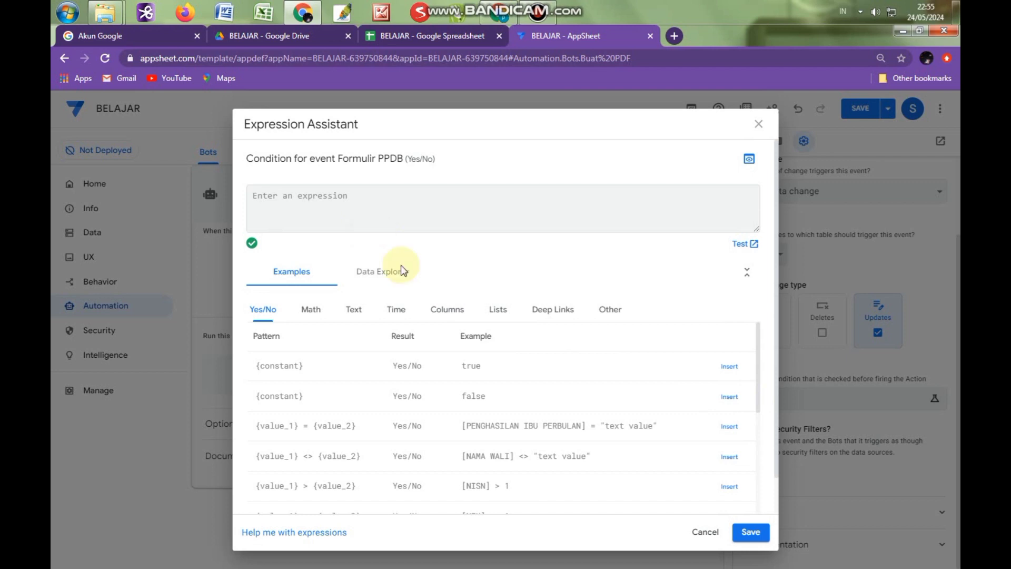
click(729, 368)
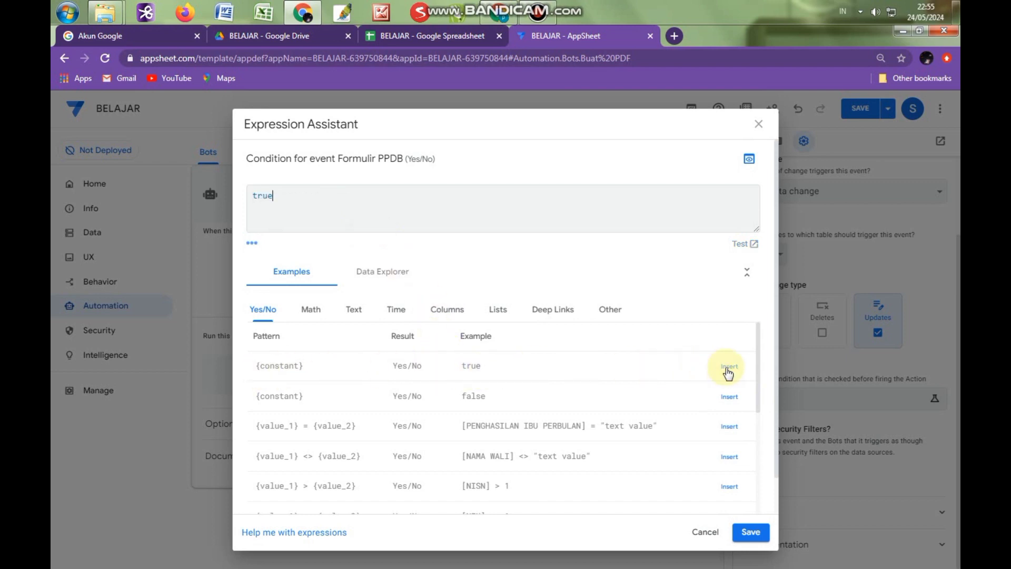
click(748, 533)
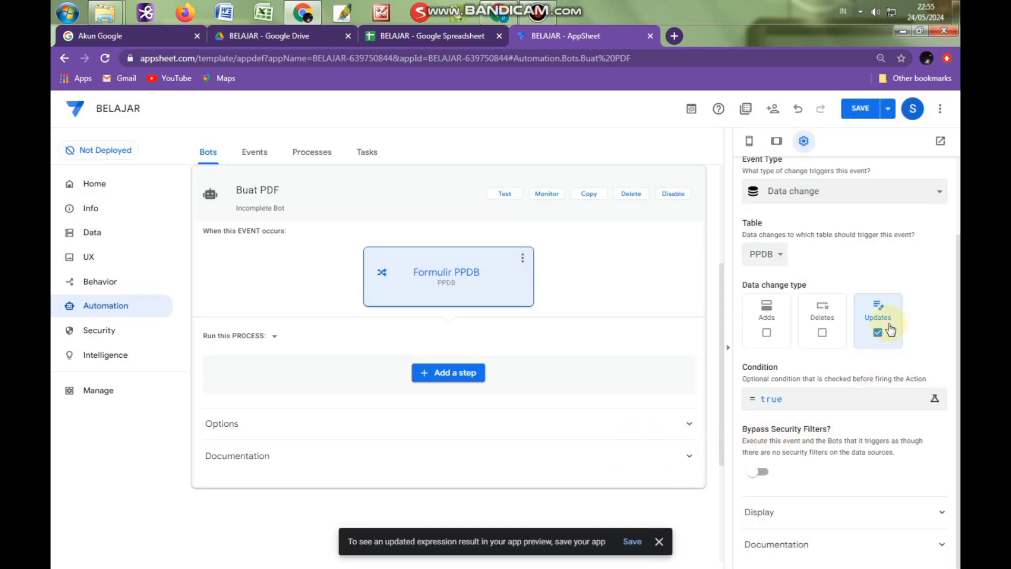
click(857, 110)
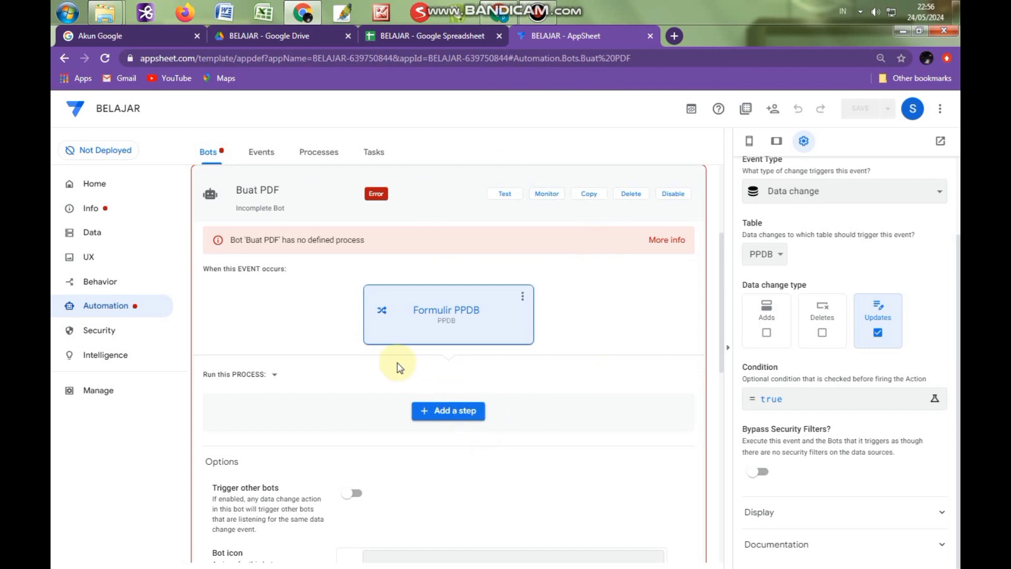
Create a new process for the Buat PDF bot and add a custom step named Formulir PPDB to it.
click(274, 376)
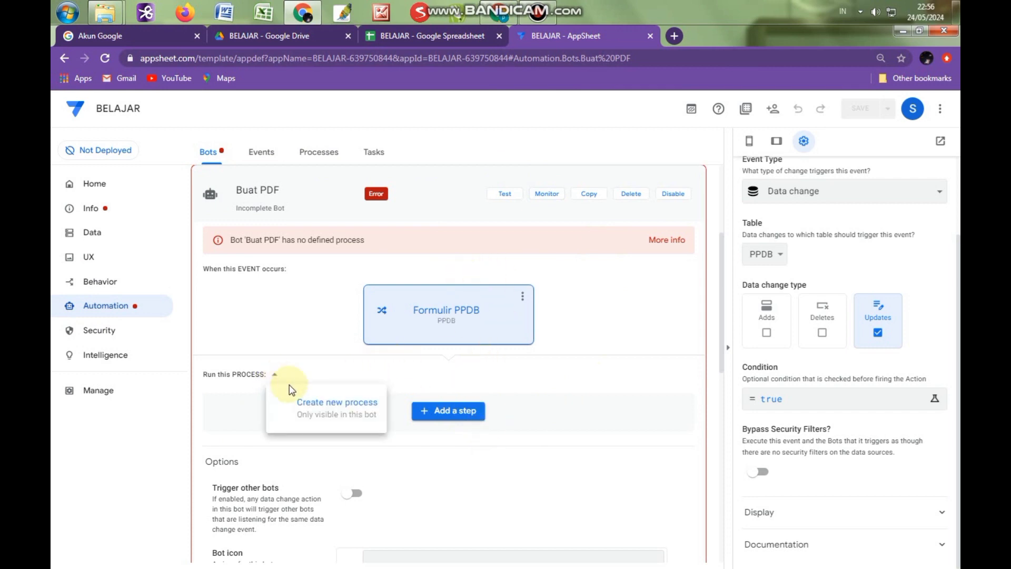
click(310, 406)
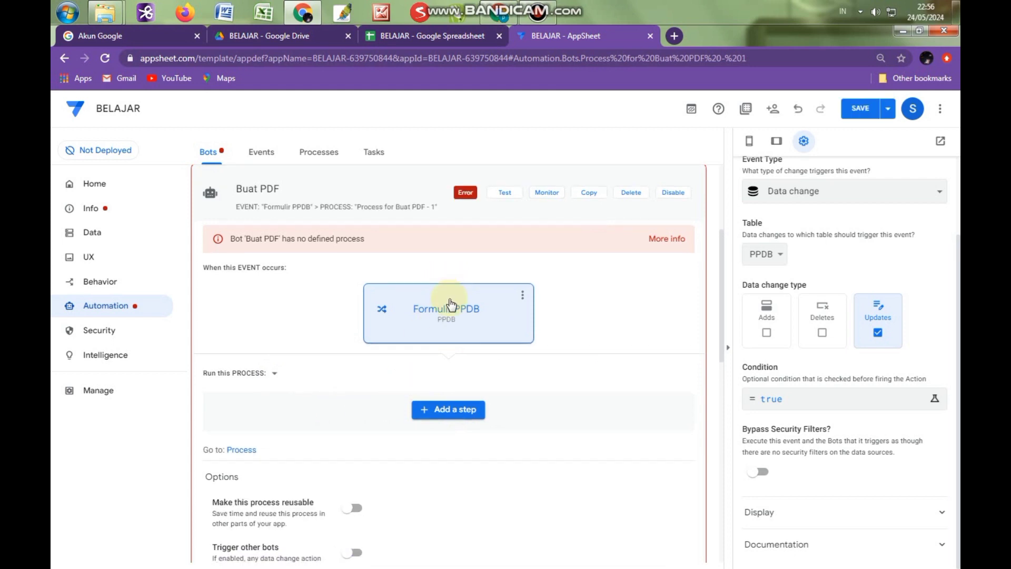
scroll(452, 327, down, 2)
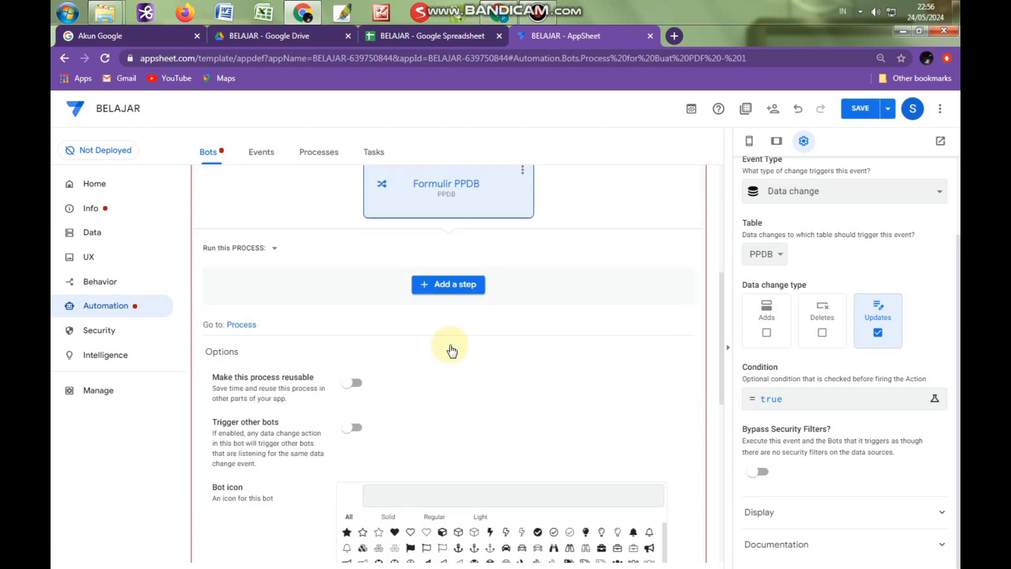
click(452, 291)
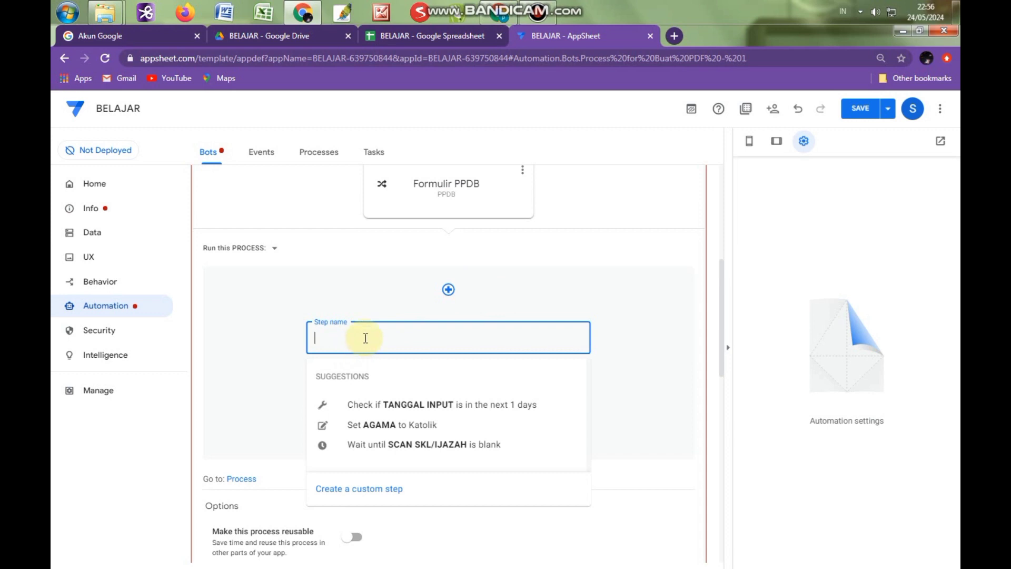
text(Pri)
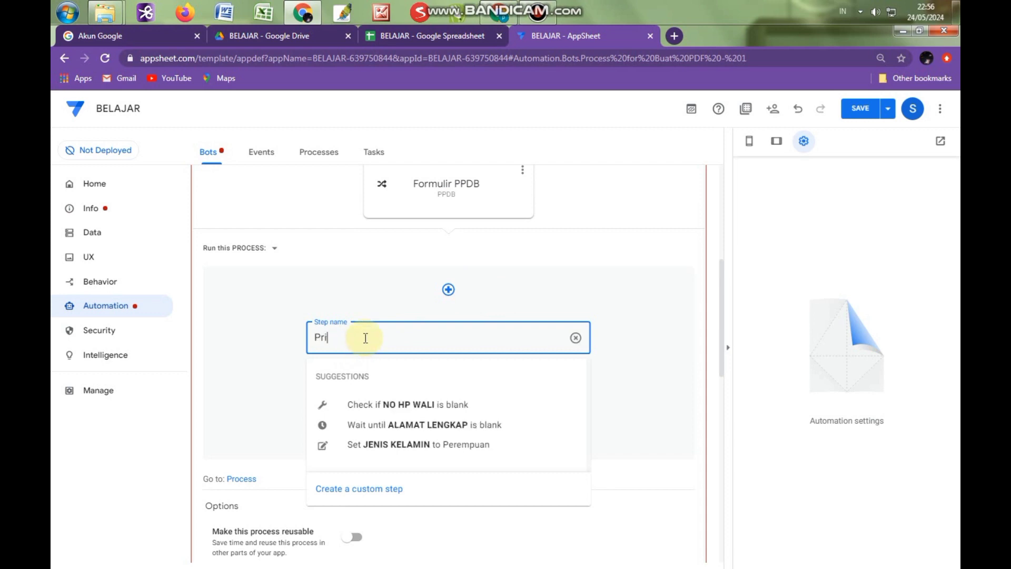
text(n)
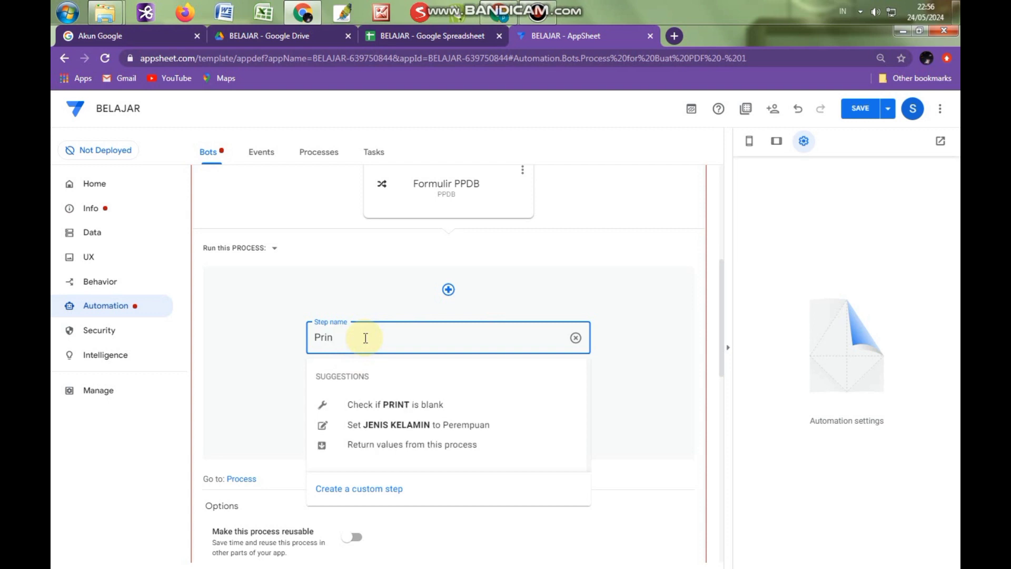
text(t PDF)
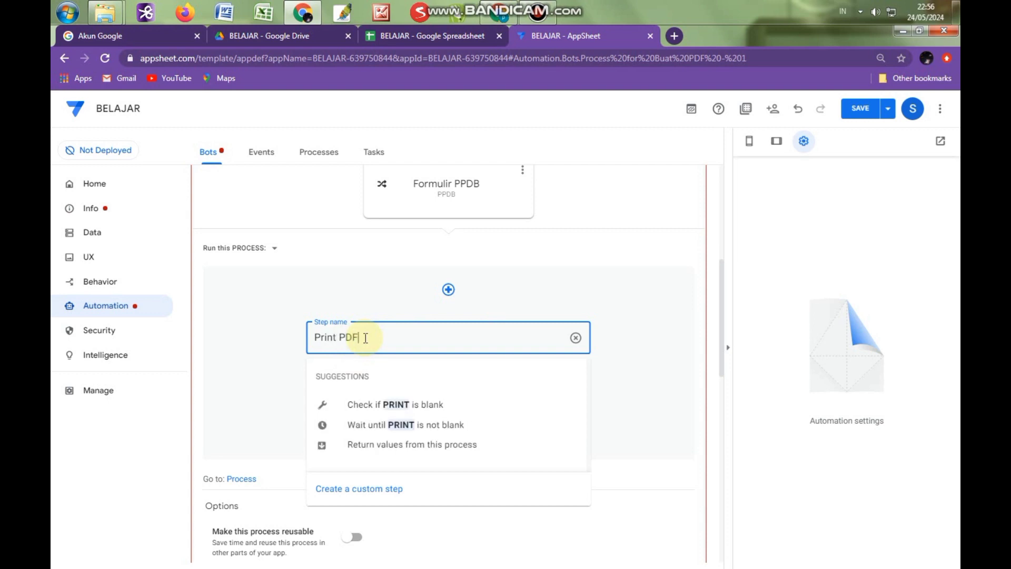
drag(366, 338, 315, 338)
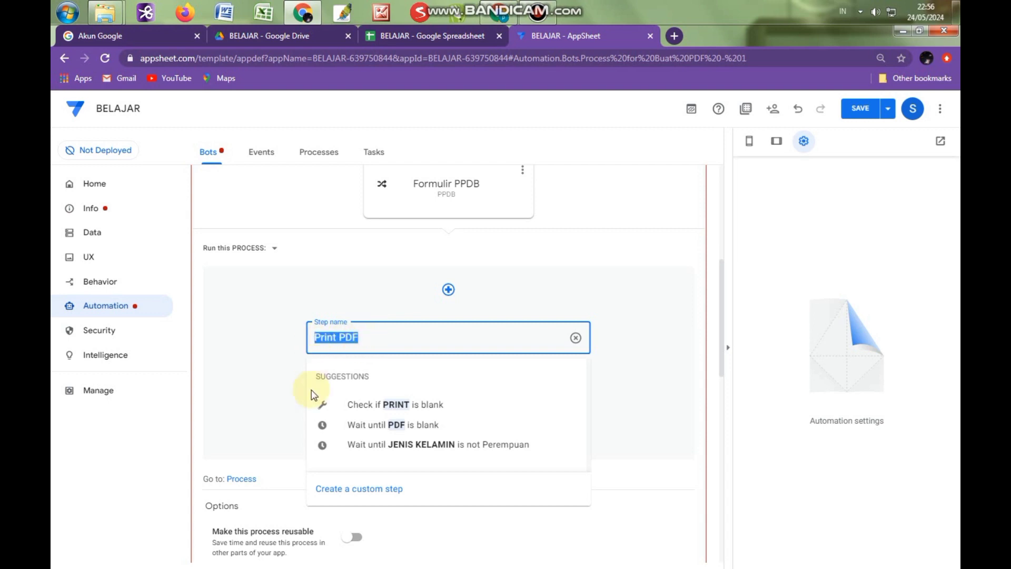
text(Form)
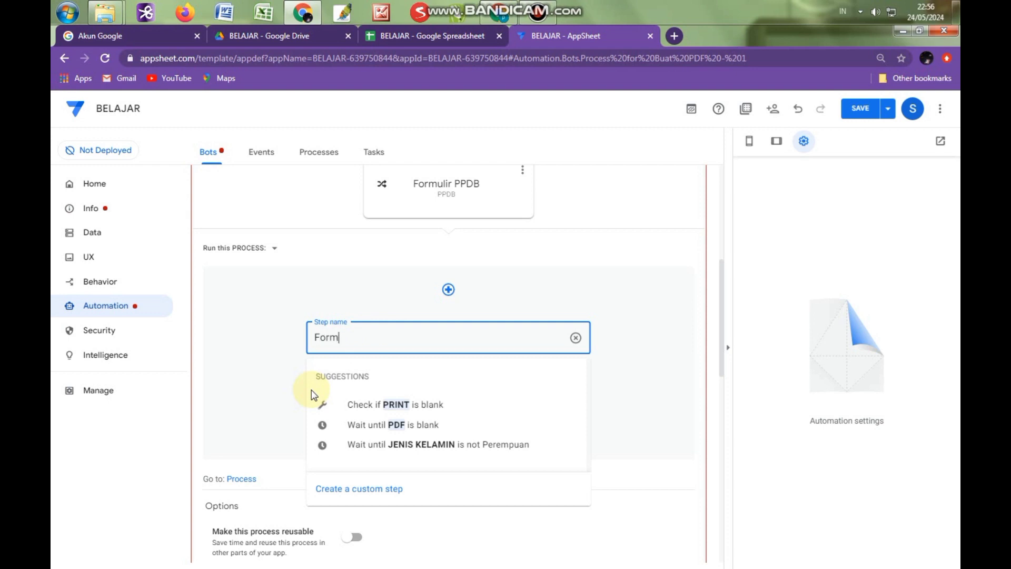
text(ulir P)
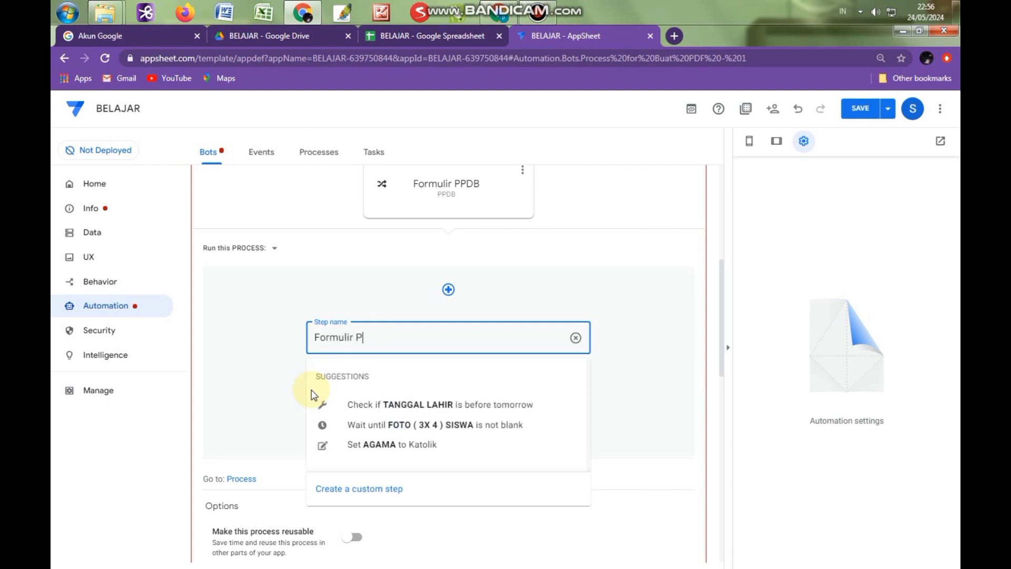
text(P)
text(DB)
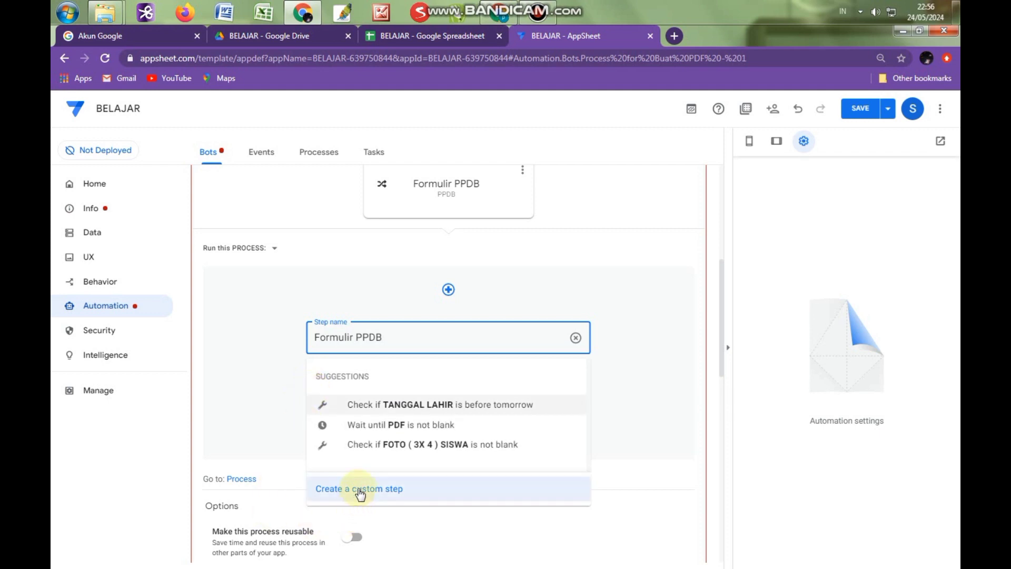
click(358, 489)
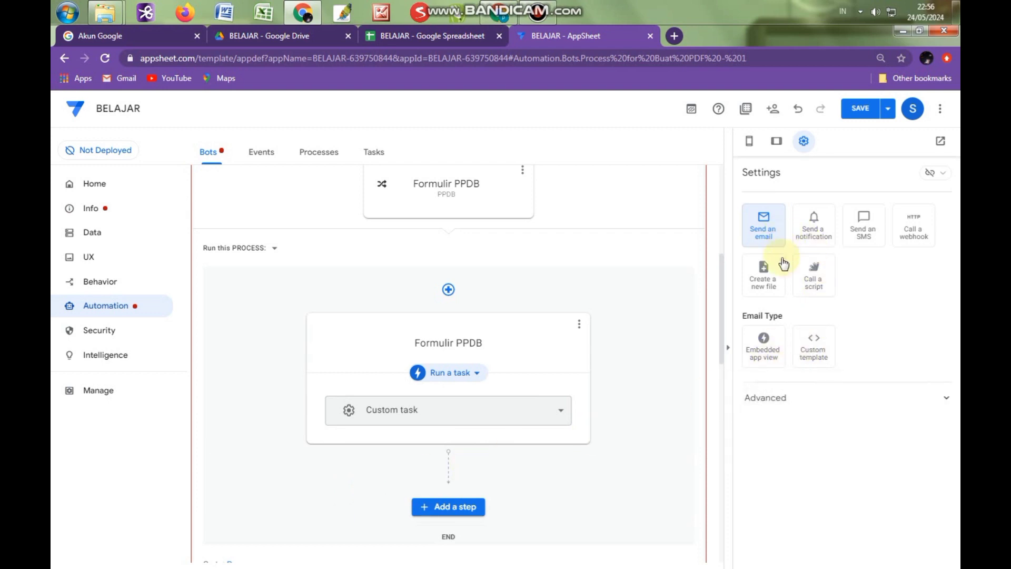
Make the Formulir PPDB step's task create a new file with PDF as the HTTP content type.
click(763, 283)
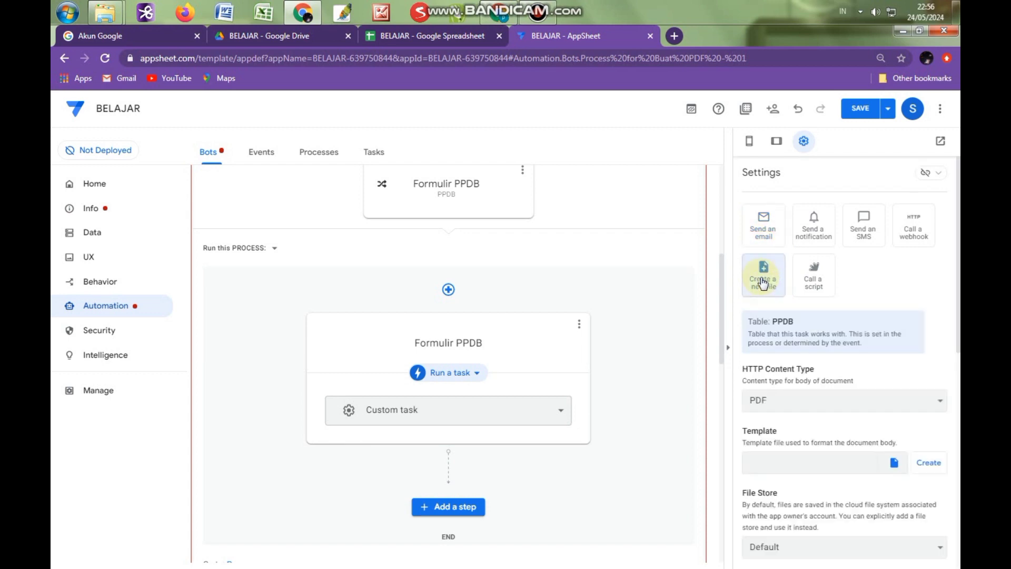
click(797, 404)
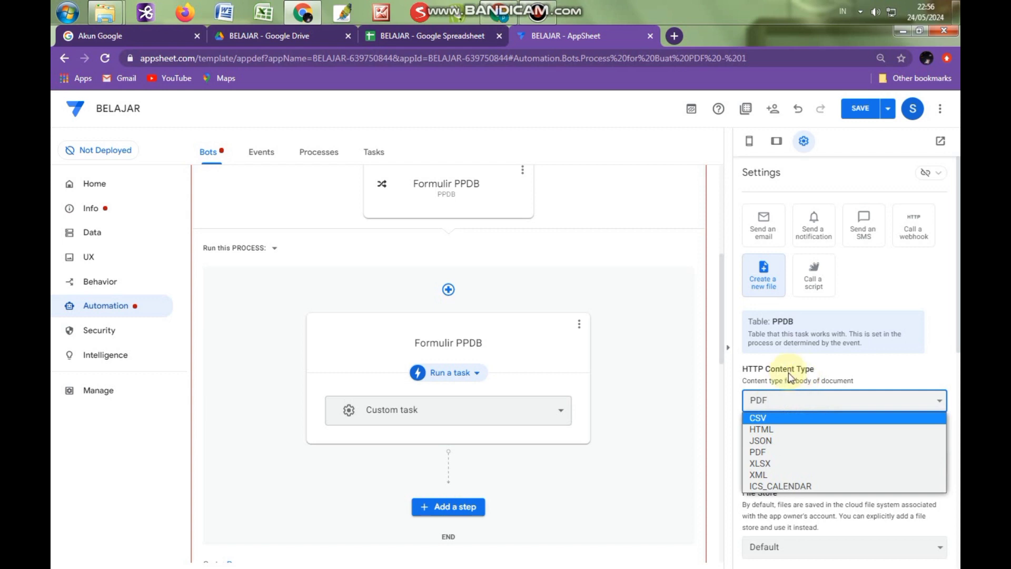
click(758, 453)
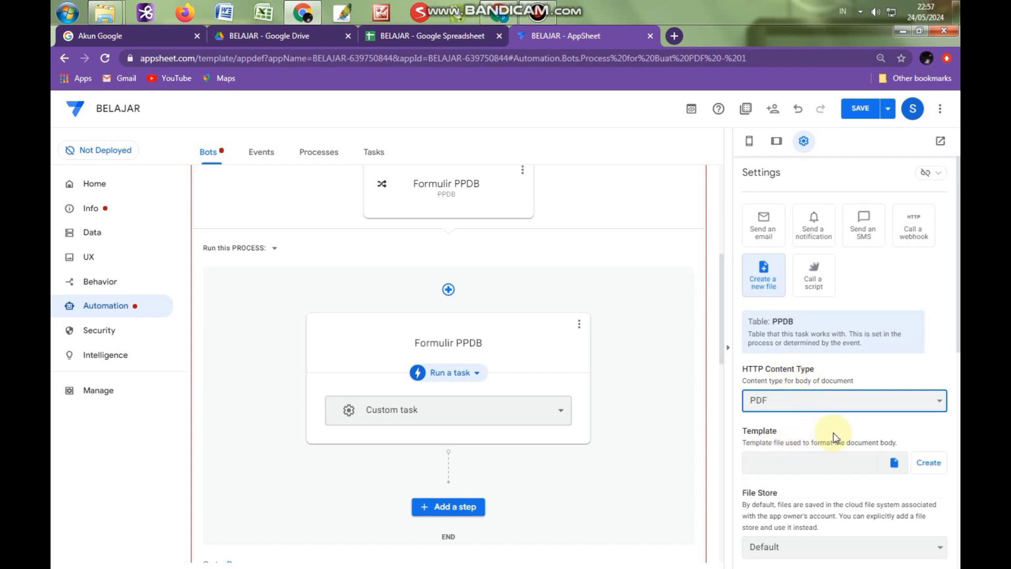
Generate a body template for the Formulir PPDB file task and open it in Google Docs.
click(934, 467)
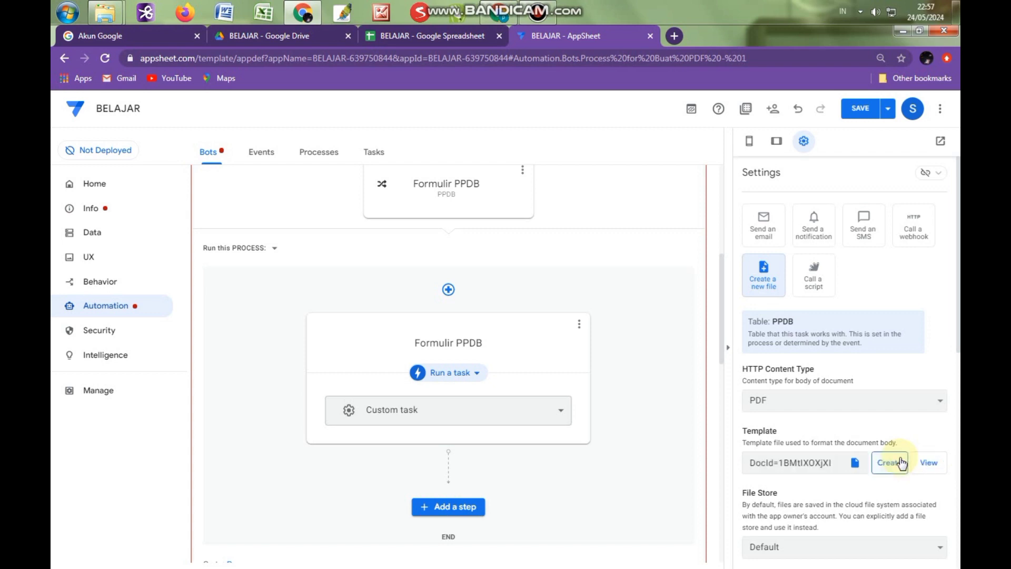
click(930, 466)
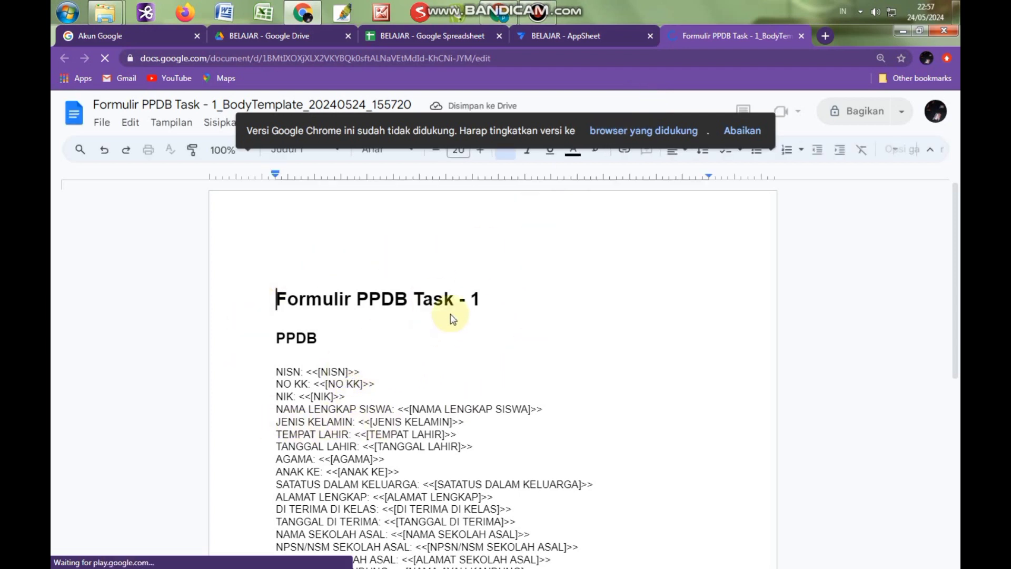
Compare the generated body template's fields with the formulir konten document in Drive's BELAJAR folder, and close the generated template.
scroll(451, 318, down, 2)
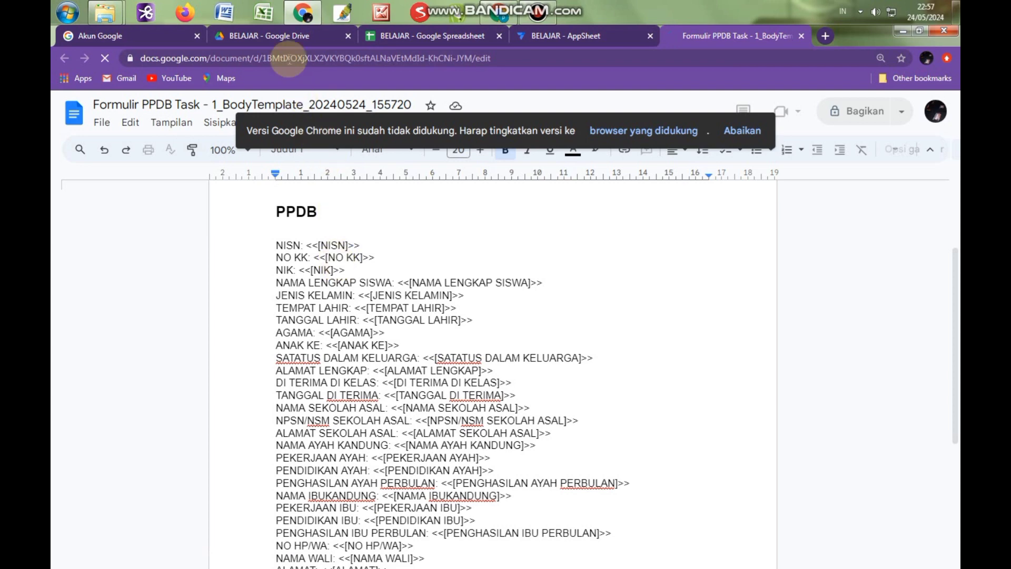
click(286, 37)
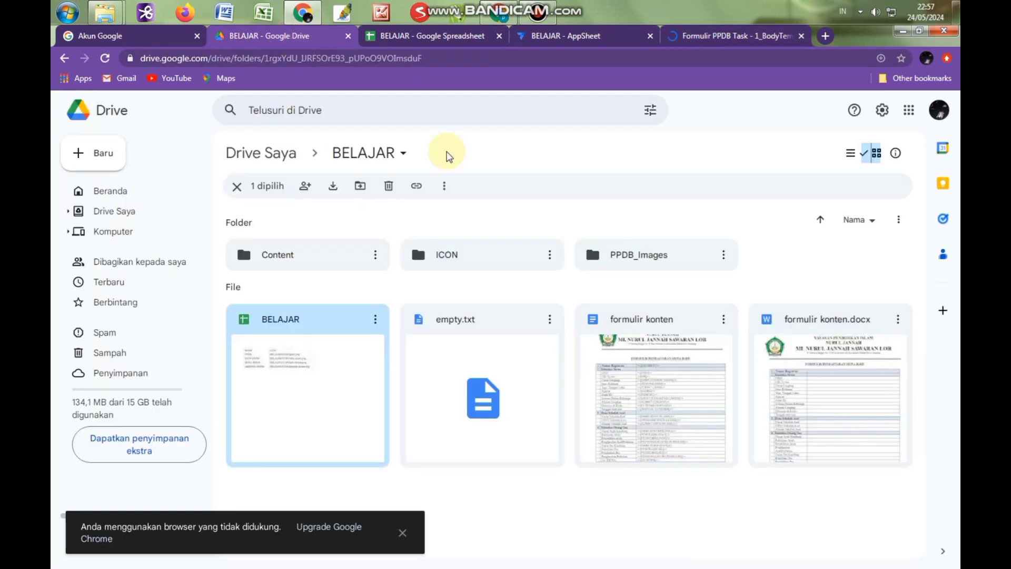
click(654, 356)
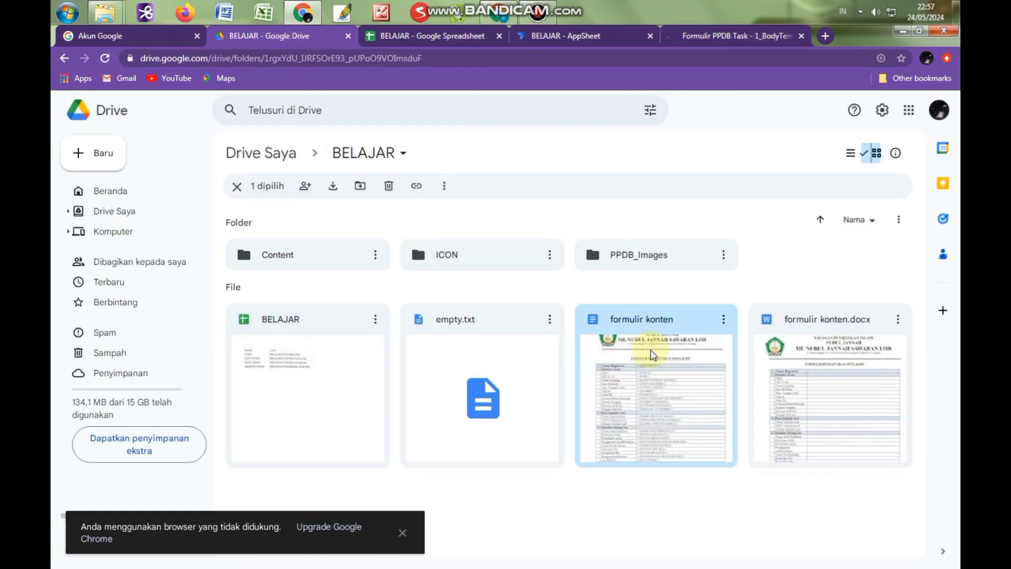
double_click(654, 356)
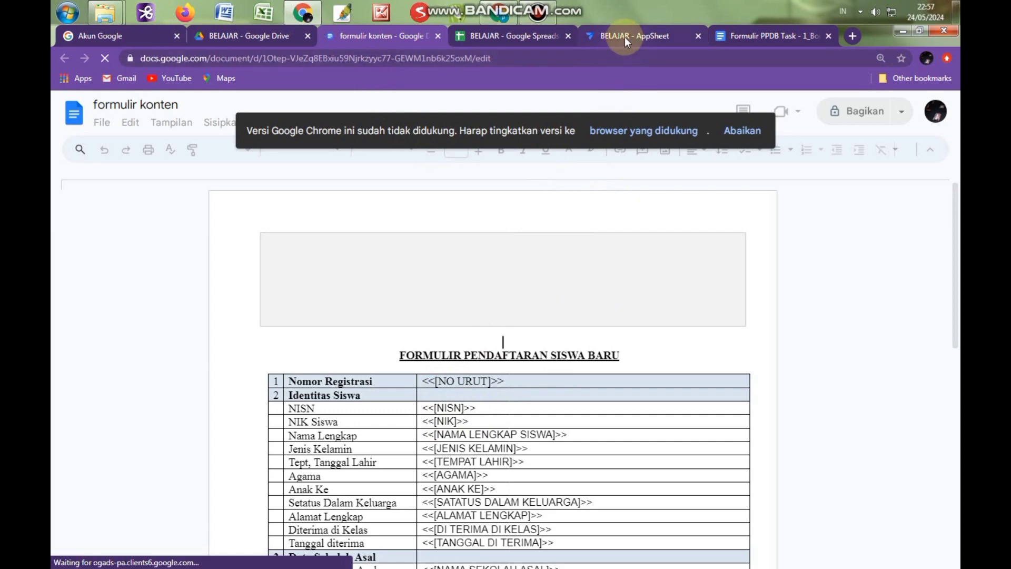
click(748, 37)
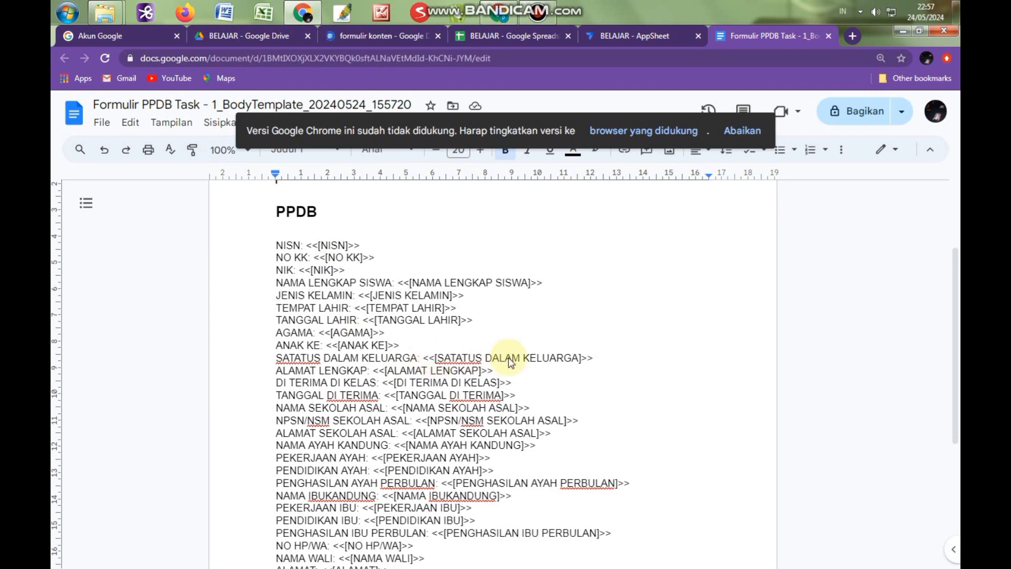
click(394, 37)
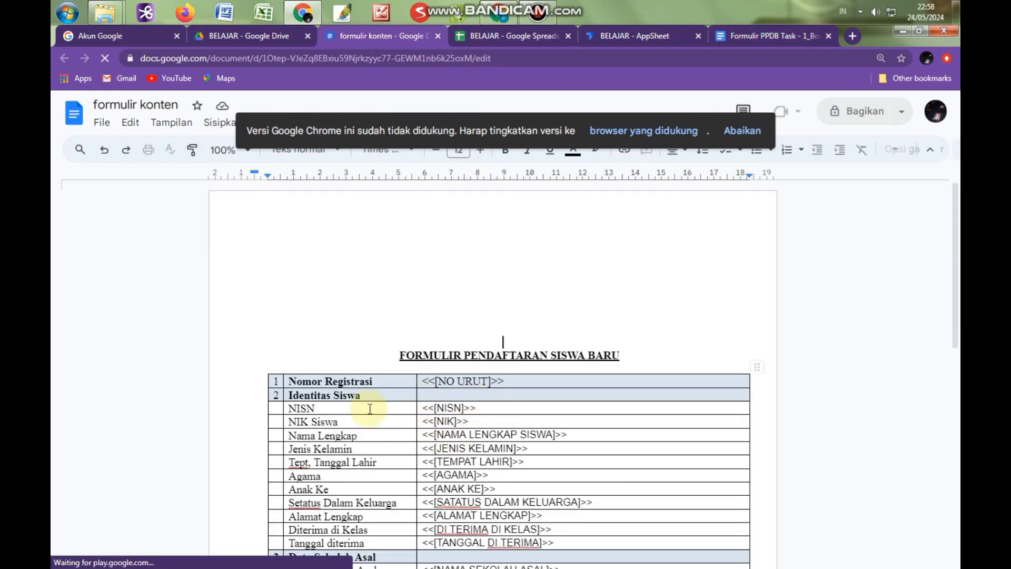
scroll(500, 274, down, 3)
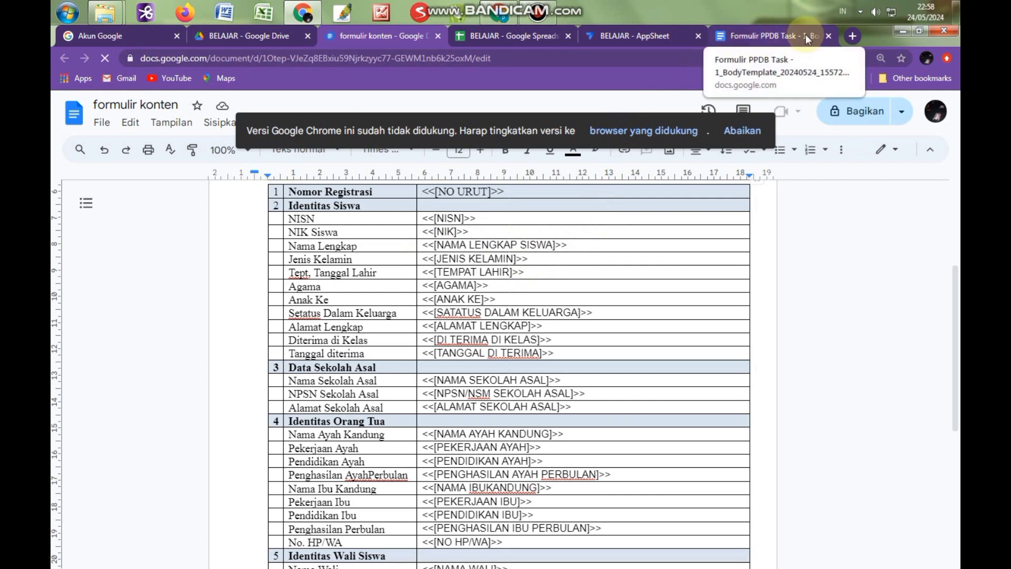
click(830, 34)
In AppSheet, replace the Formulir PPDB task's template with the formulir konten Google Docs file from the BELAJAR folder on Google Drive.
click(725, 35)
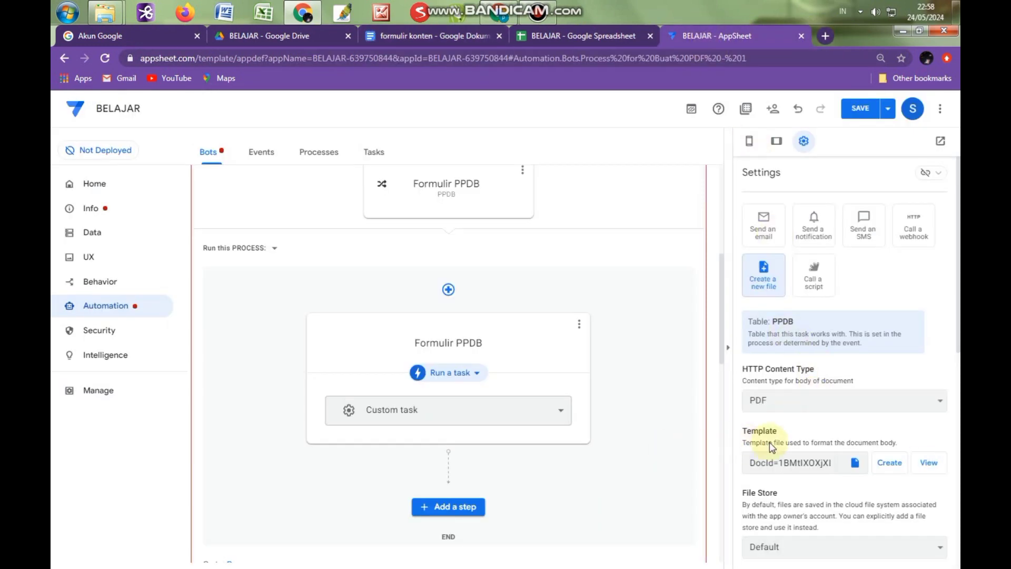
scroll(769, 441, down, 1)
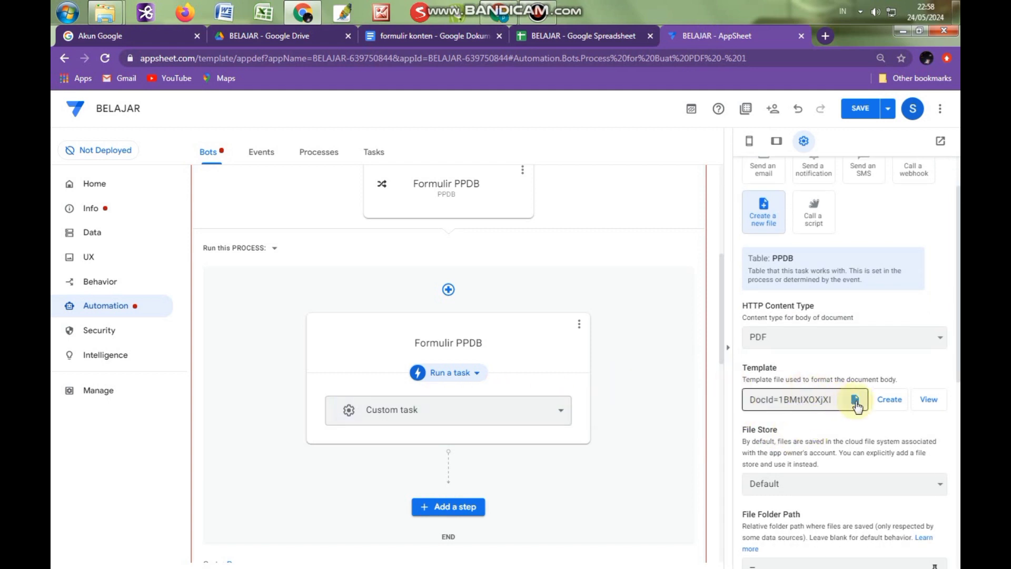
click(855, 401)
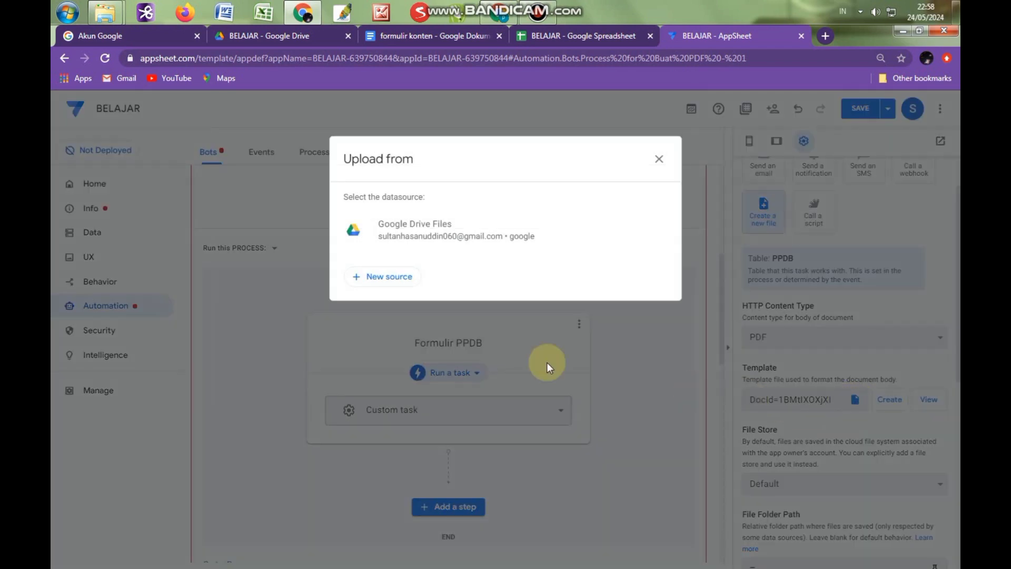
click(400, 230)
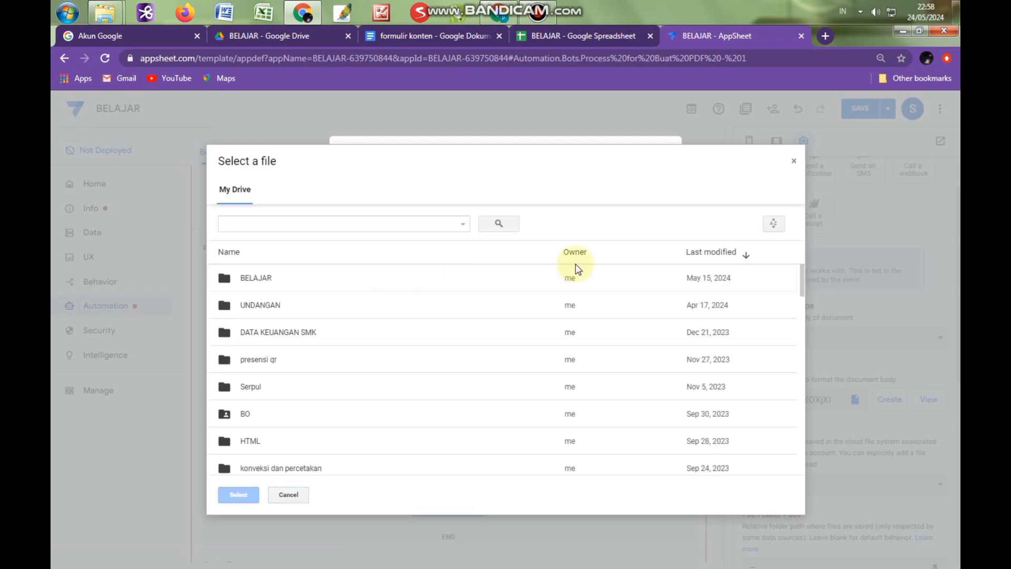
double_click(254, 283)
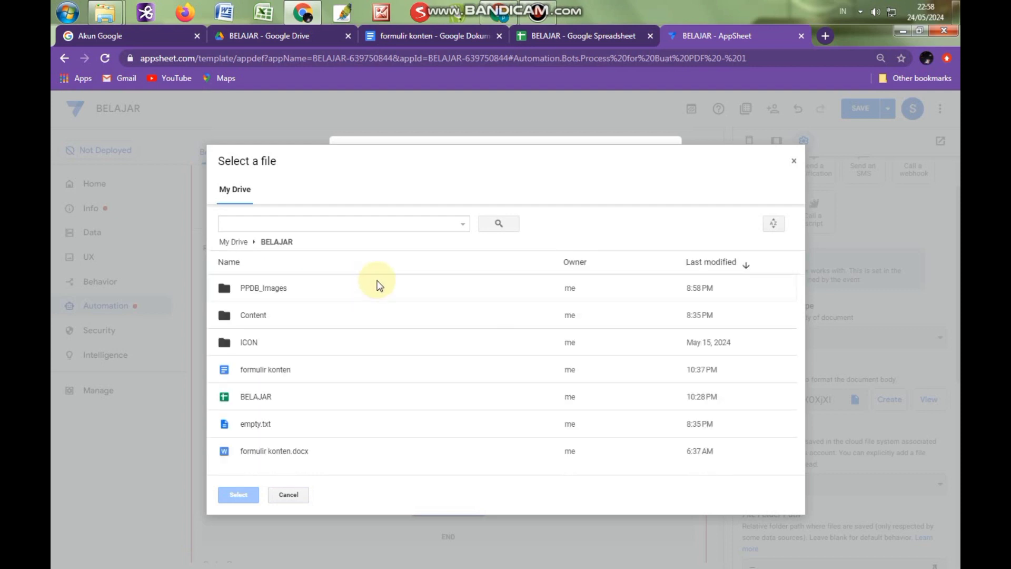
click(245, 374)
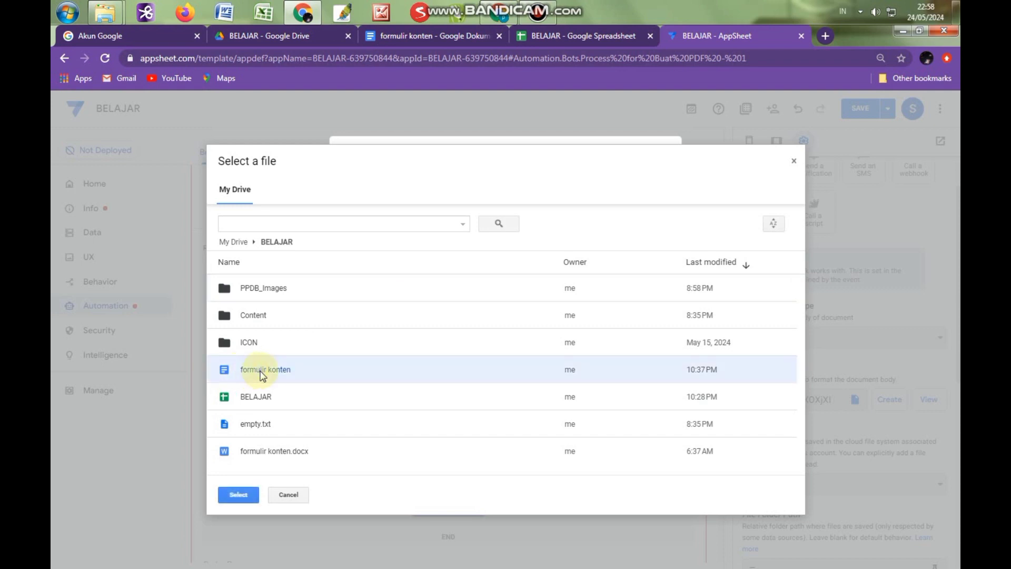
click(239, 496)
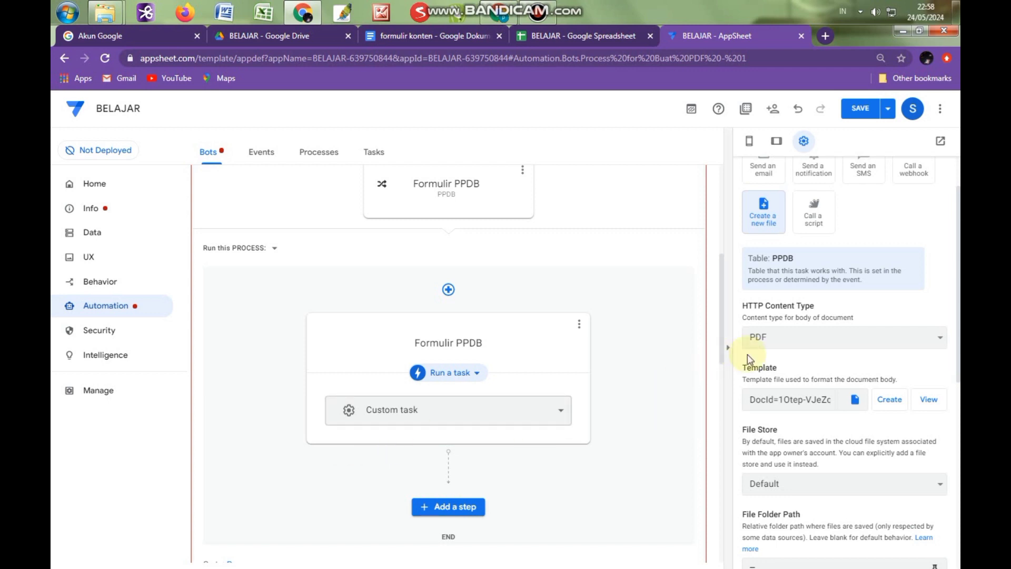
click(812, 406)
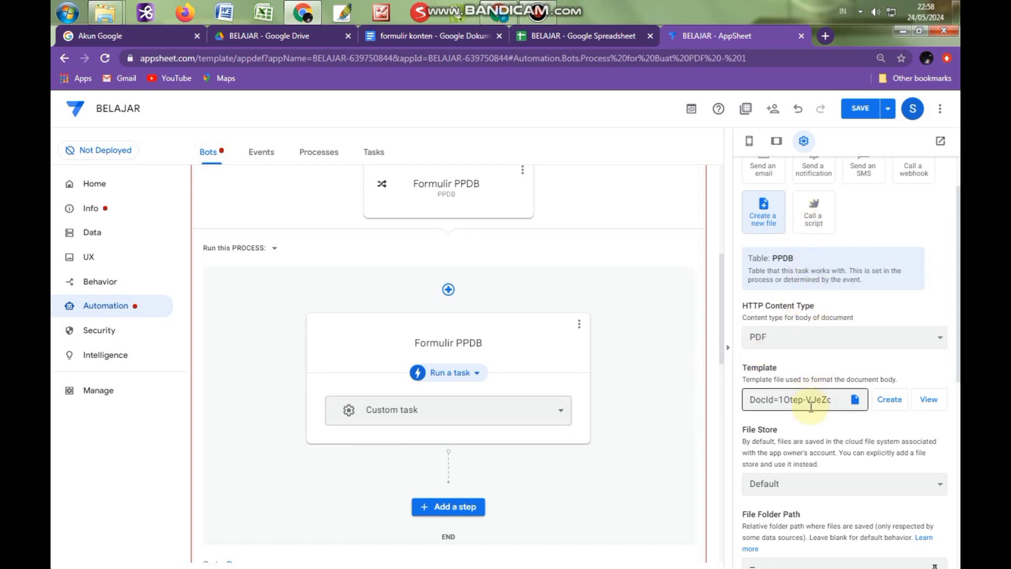
Keep the task's file store at Default and set its file folder path to FORMULIR.
scroll(811, 405, down, 3)
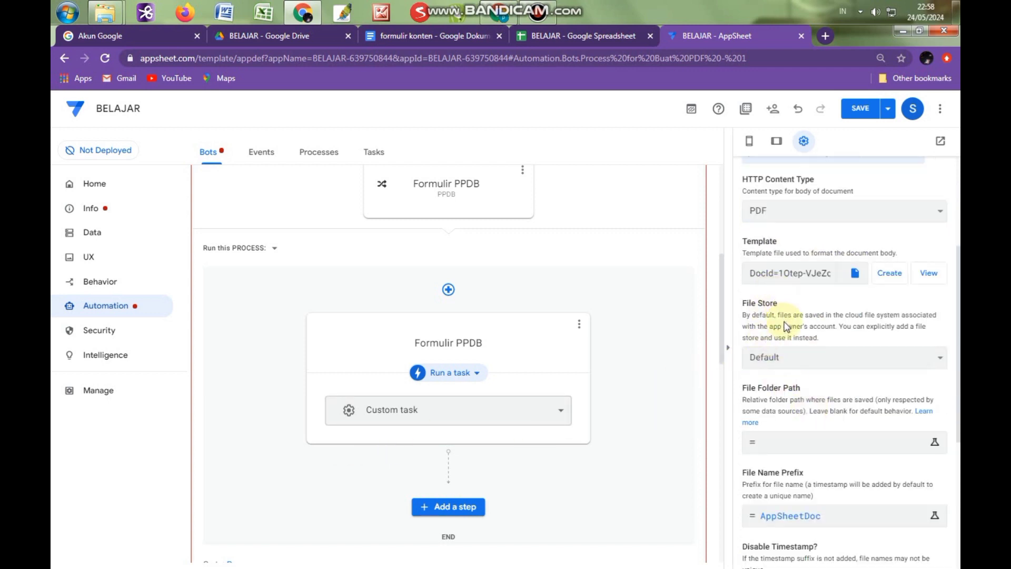
click(817, 363)
click(817, 361)
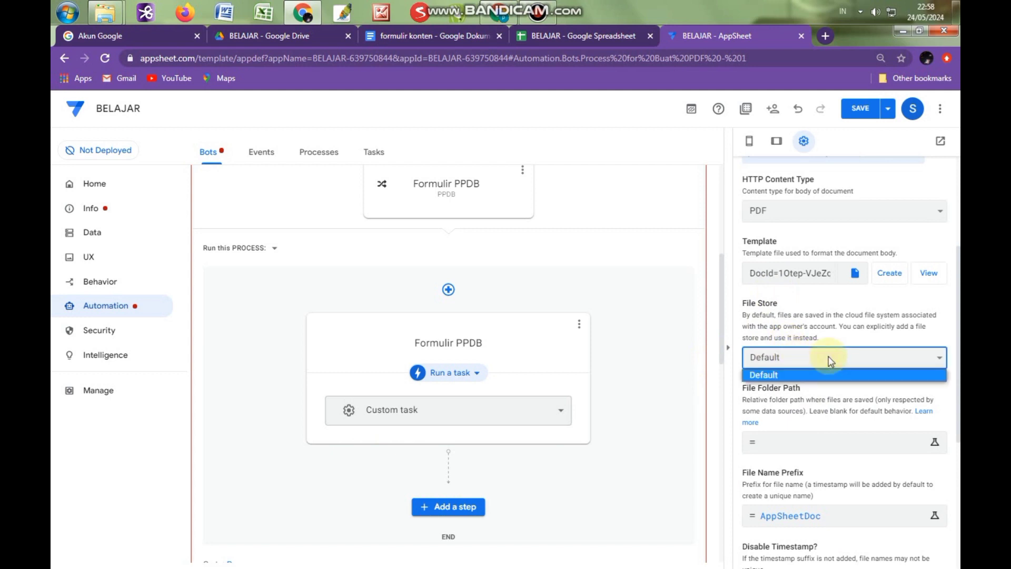
click(788, 376)
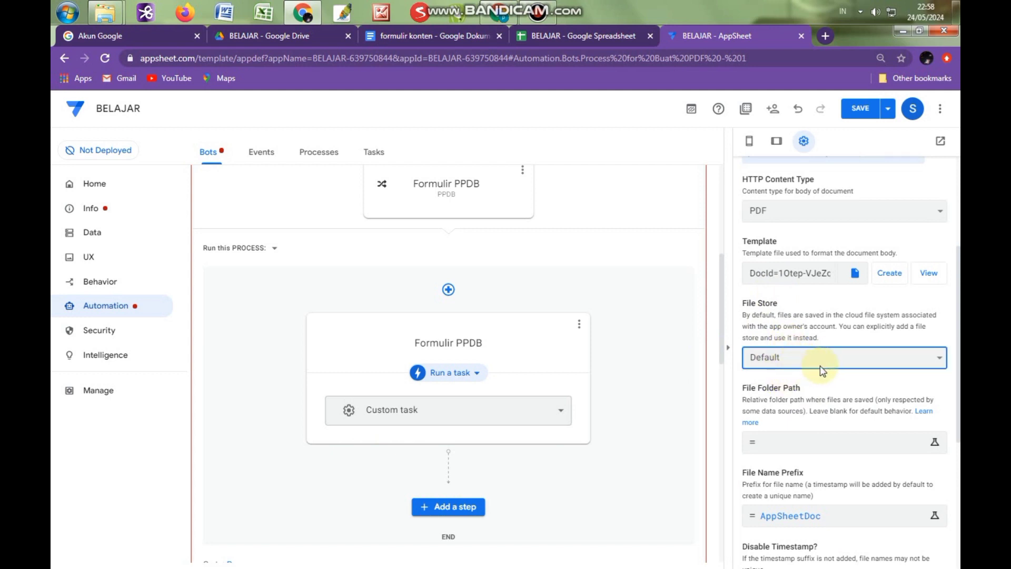
scroll(820, 365, down, 1)
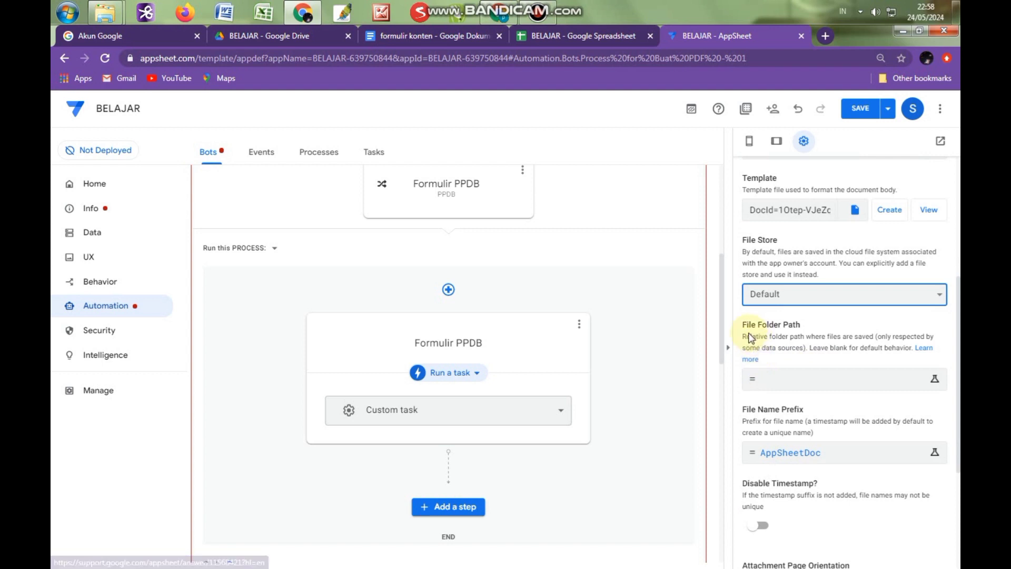
click(785, 386)
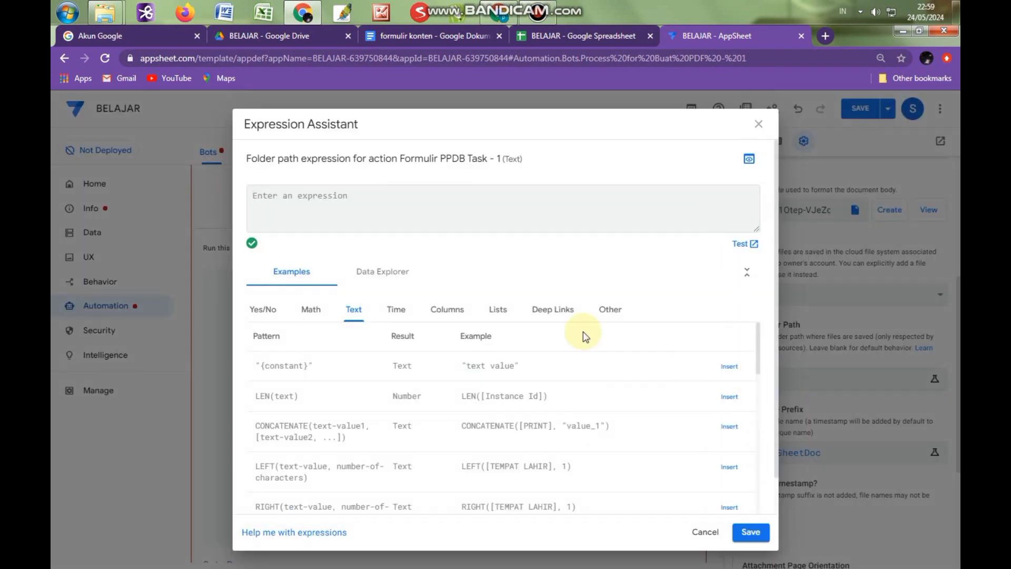
click(351, 191)
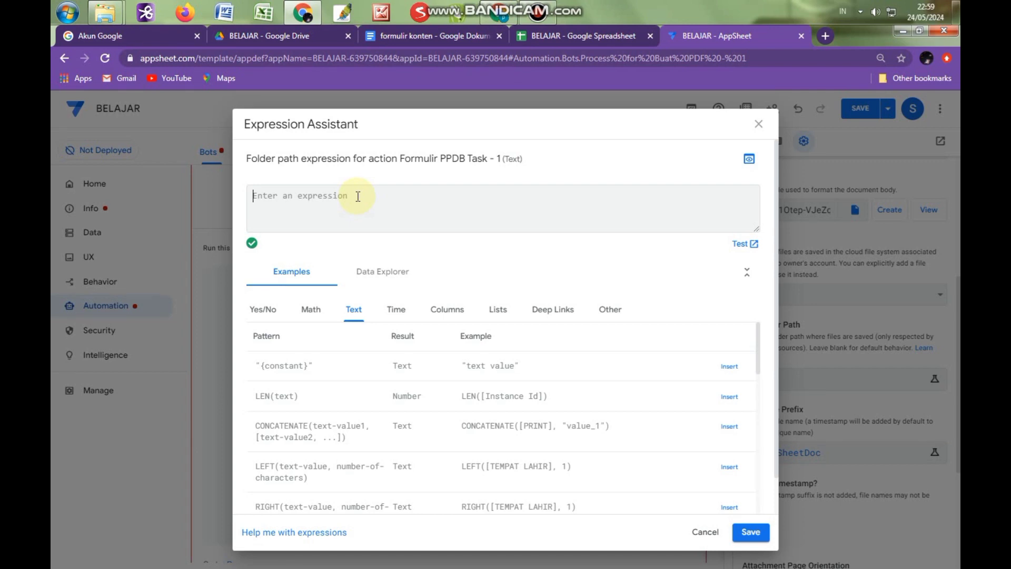
text(FORMULIR)
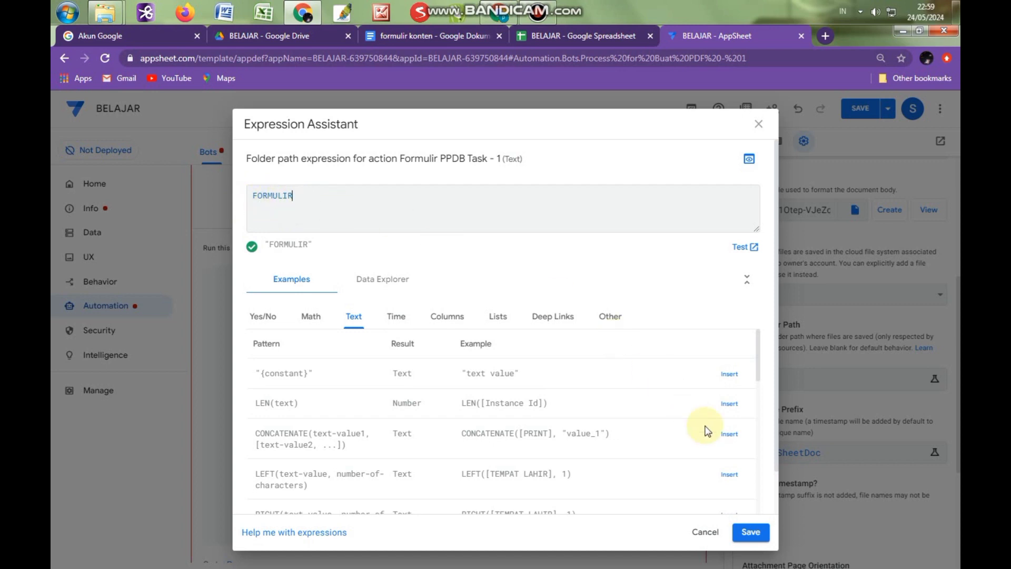
click(751, 533)
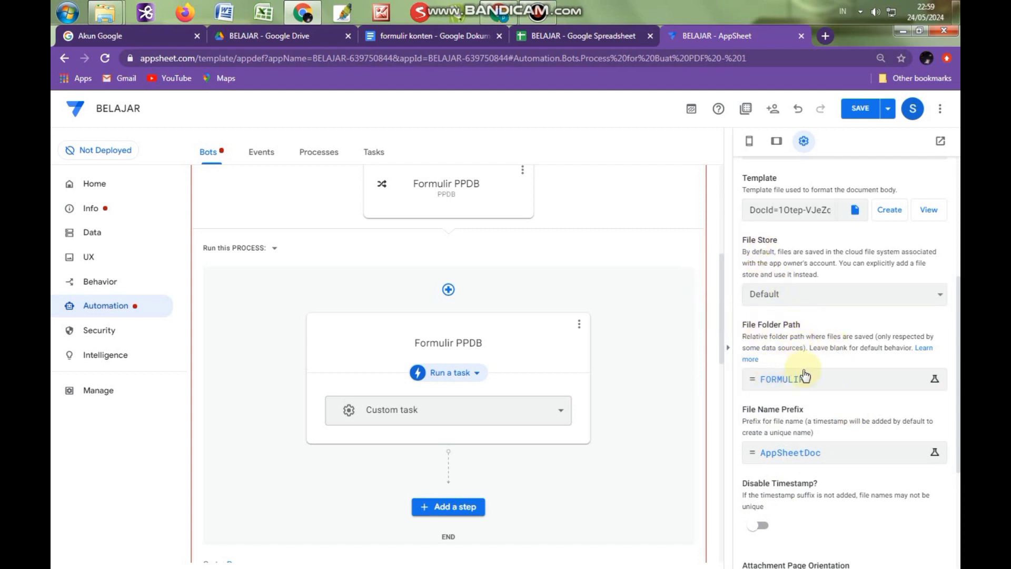
Replace the file name prefix with [NAMA LENGKAP SISWA], checking that column header in the PPDB sheet of the BELAJAR spreadsheet.
click(816, 455)
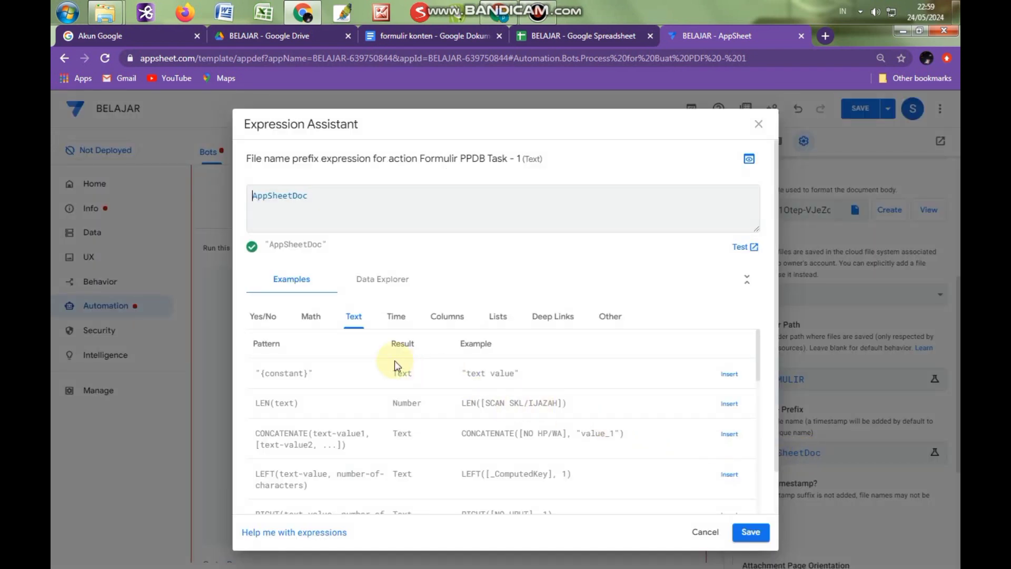
click(442, 319)
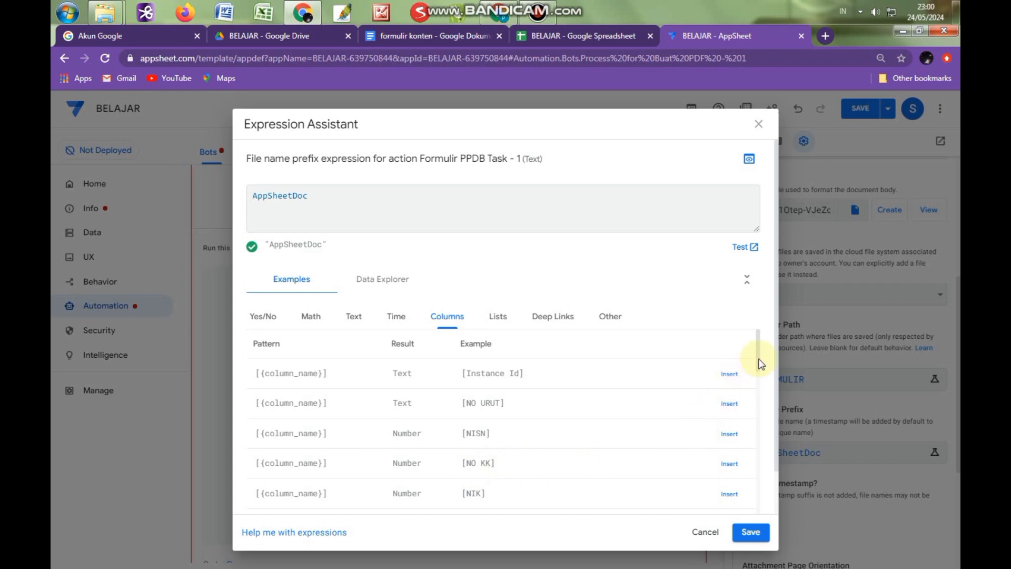
scroll(759, 362, down, 2)
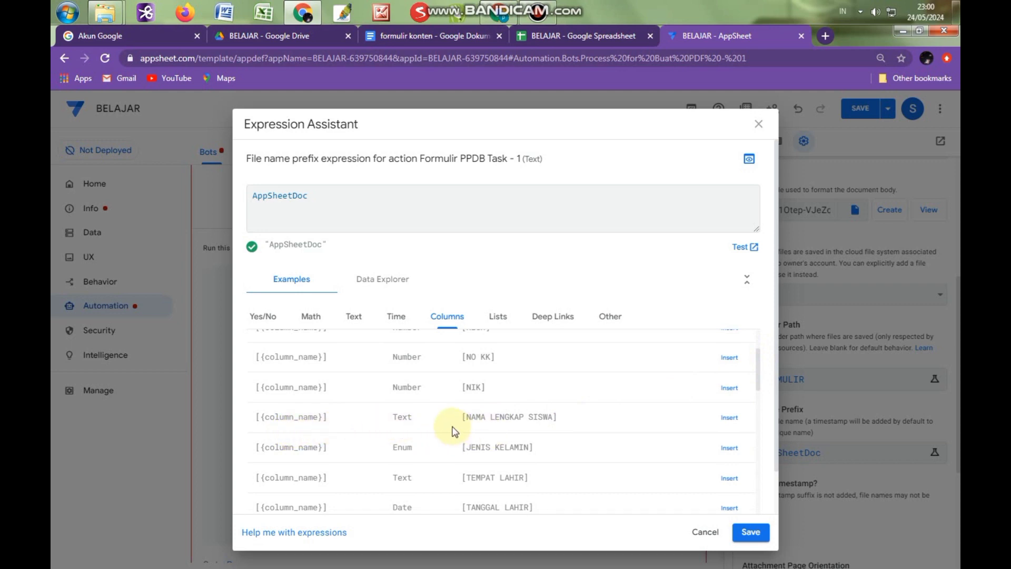
click(551, 41)
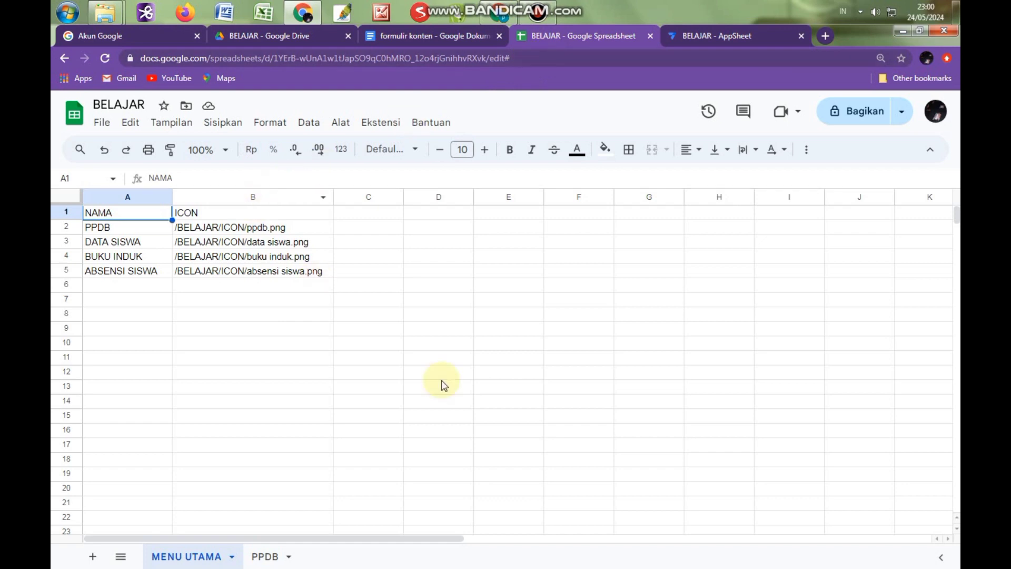
click(248, 555)
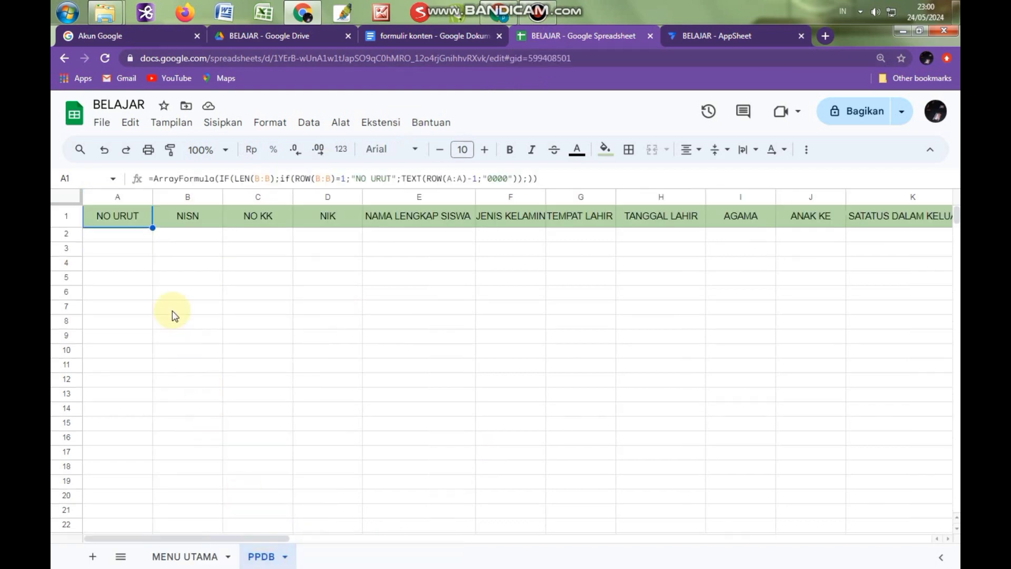
click(408, 223)
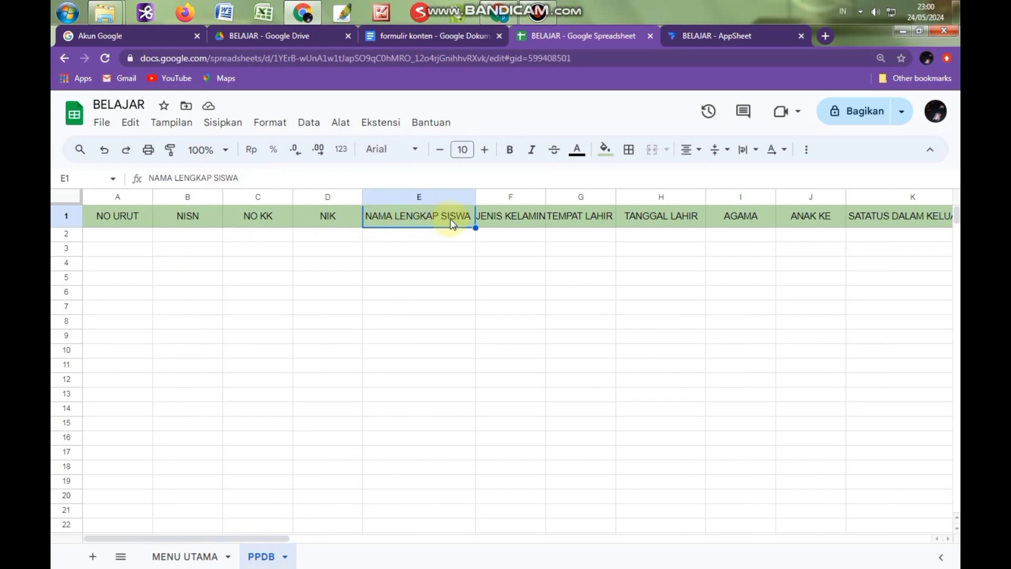
click(716, 37)
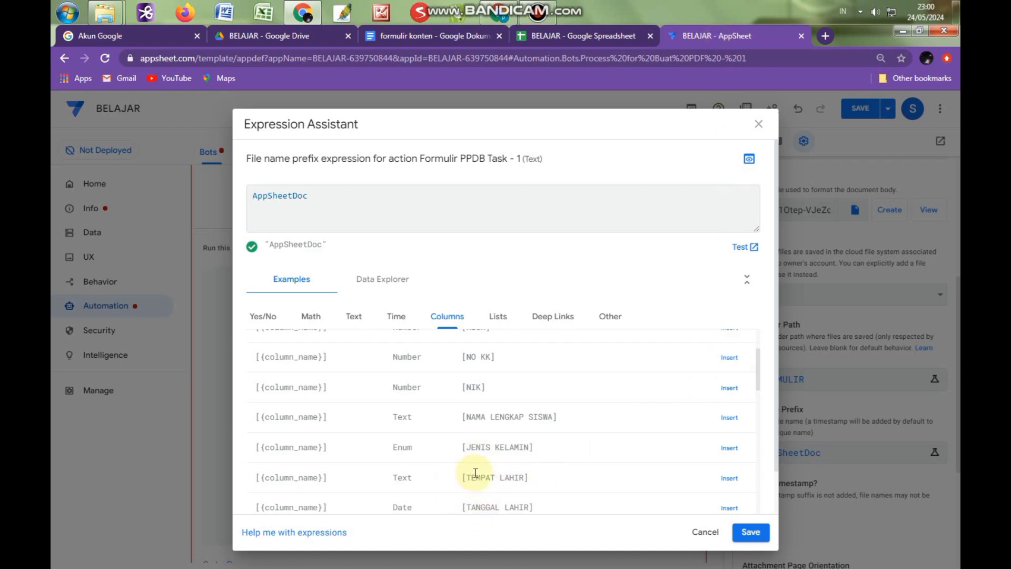
click(730, 418)
drag(352, 195, 410, 196)
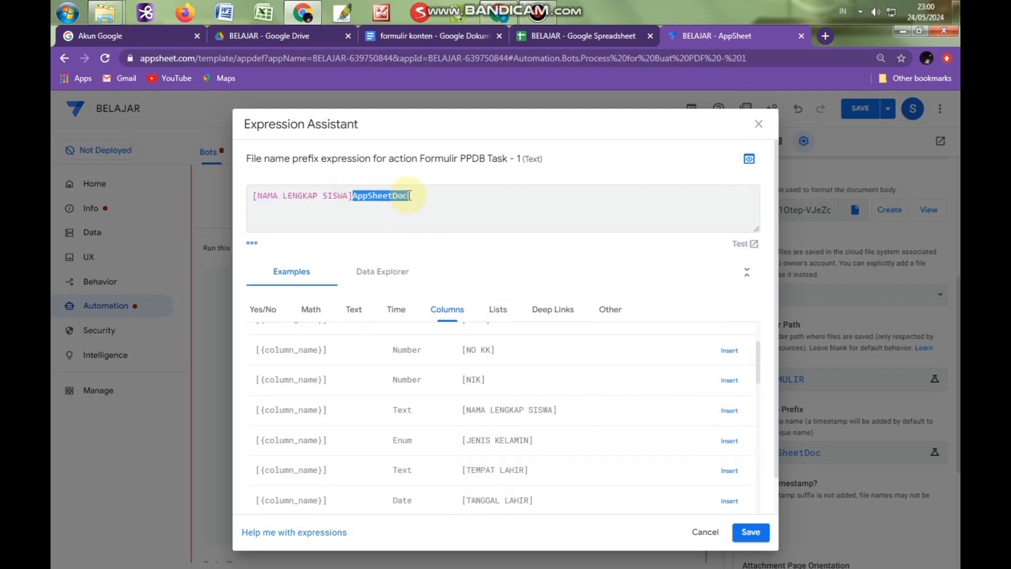
key(BackSpace)
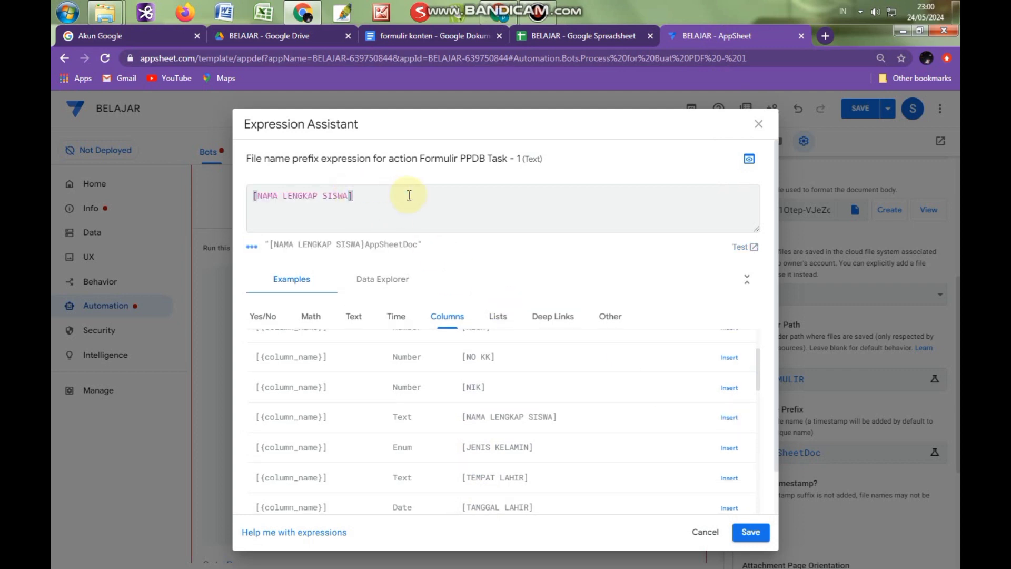
click(753, 533)
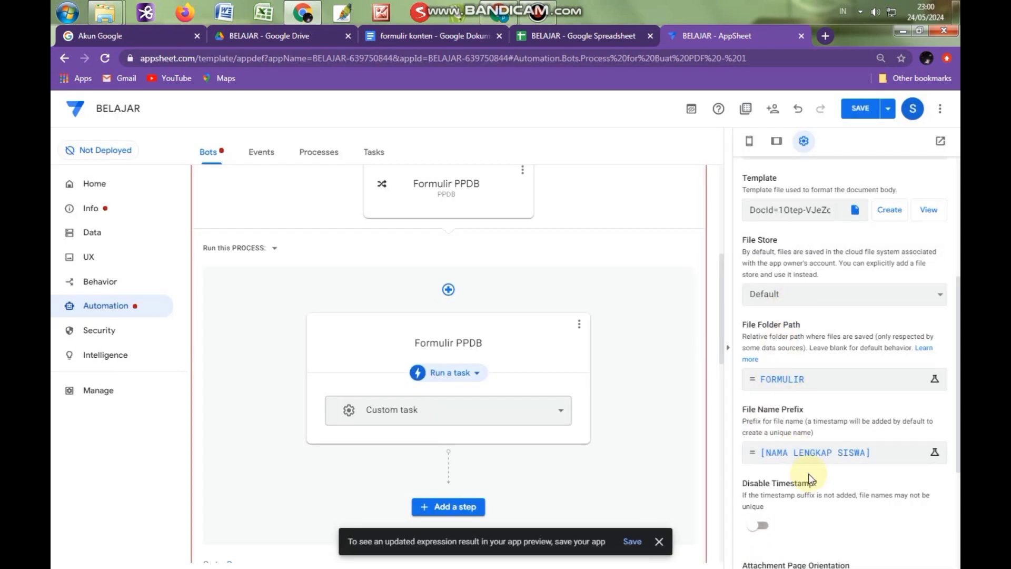
Disable the timestamp suffix for the file names generated by the Formulir PPDB task.
scroll(805, 474, down, 3)
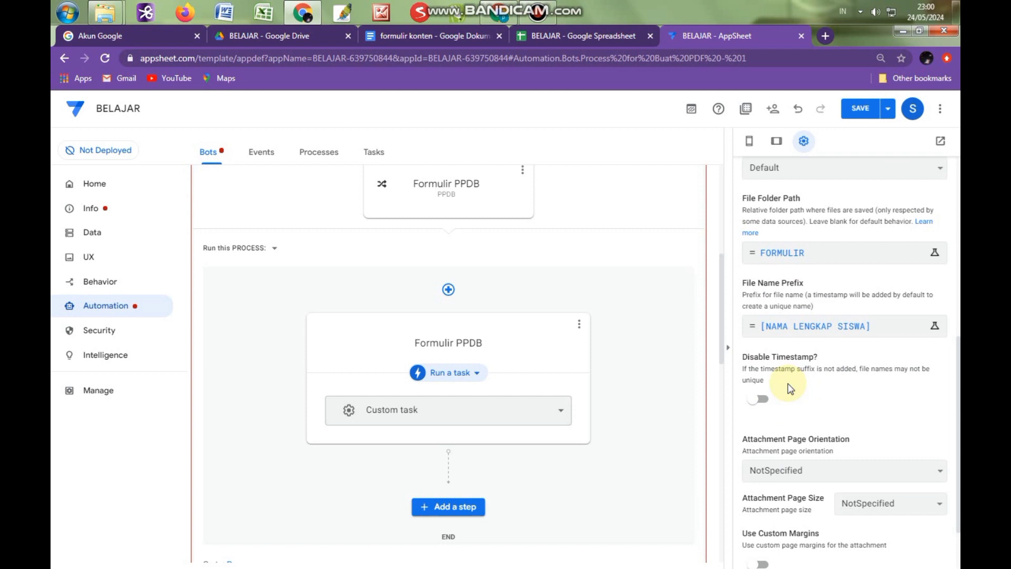
click(764, 401)
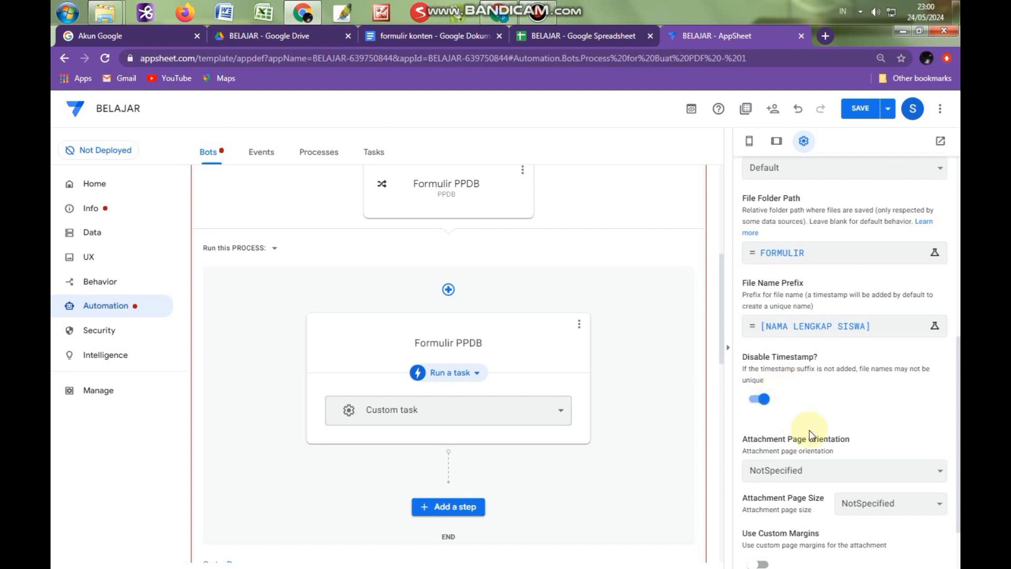
Set the task's attachment page orientation to Portrait and its page size to A4, and save the app.
scroll(825, 440, down, 2)
click(833, 410)
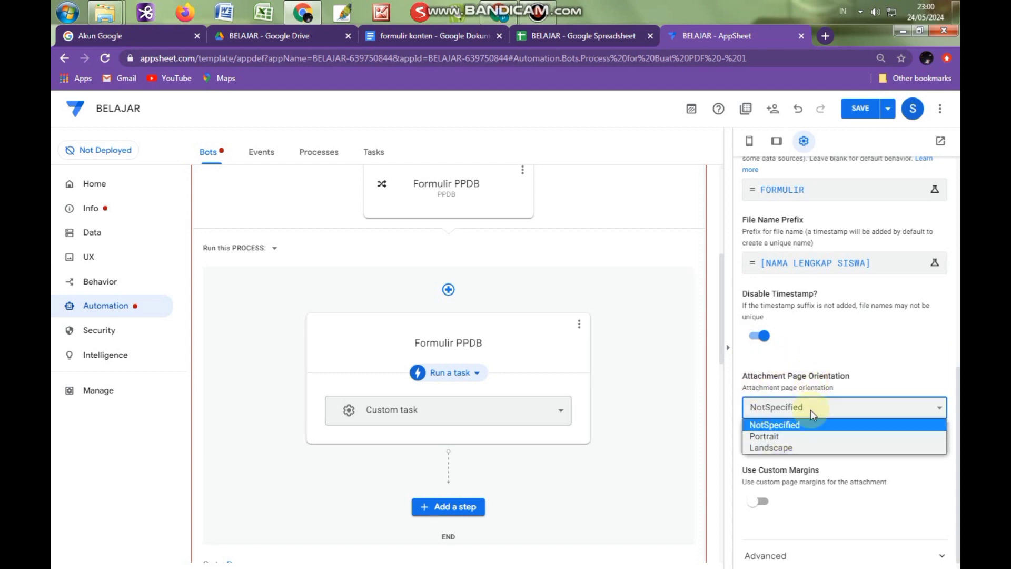
click(783, 436)
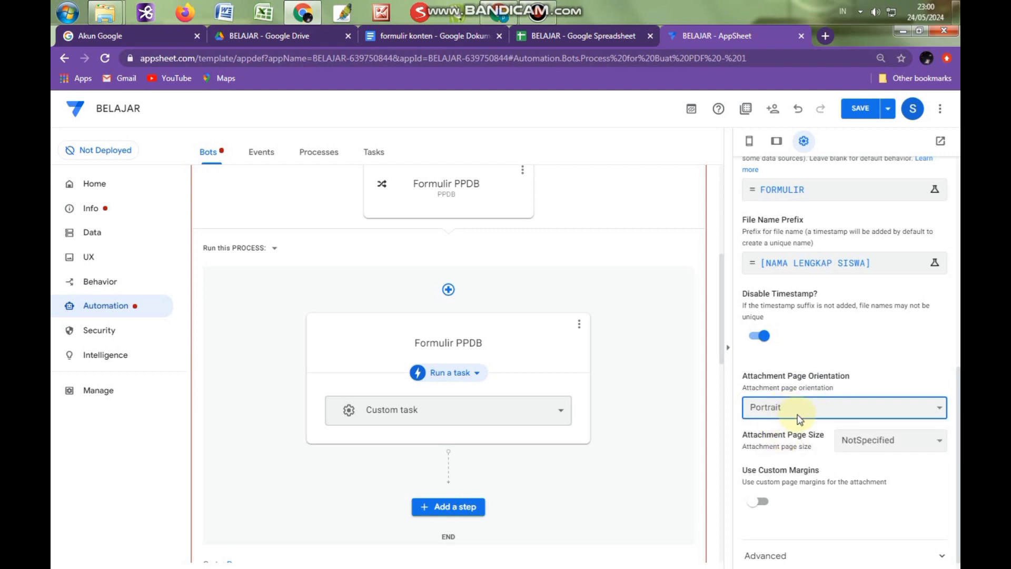
click(904, 445)
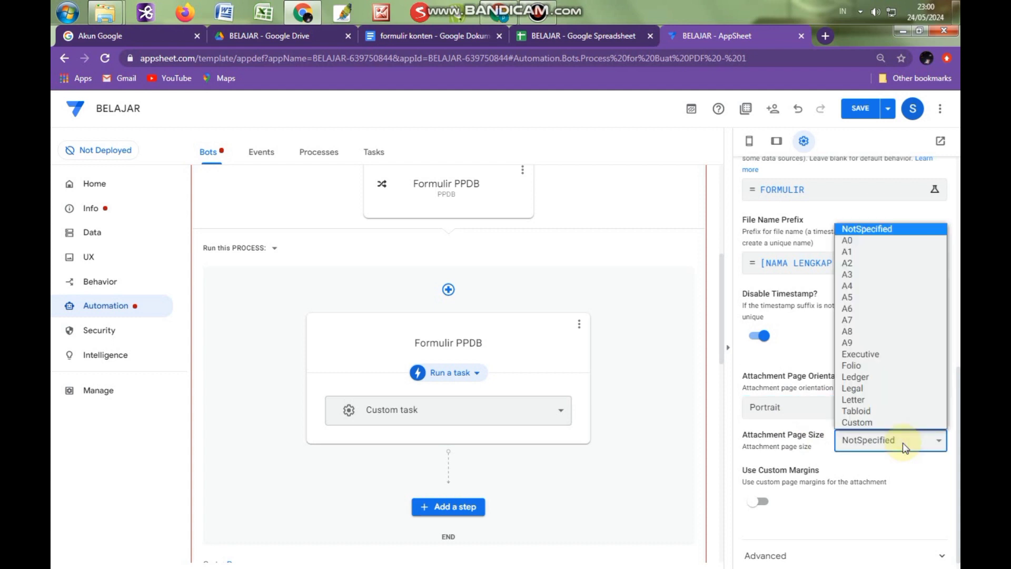
click(864, 289)
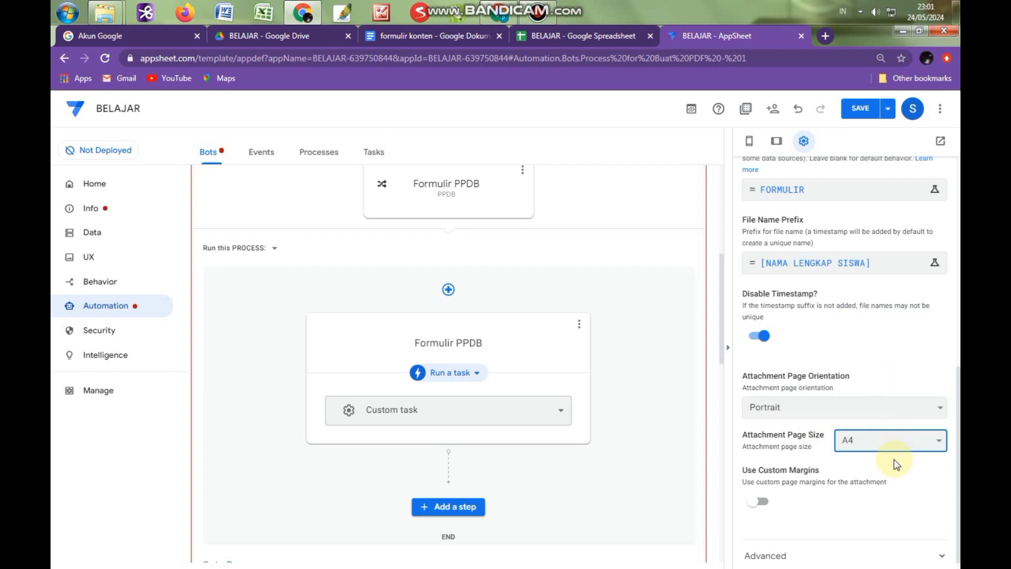
scroll(897, 464, down, 1)
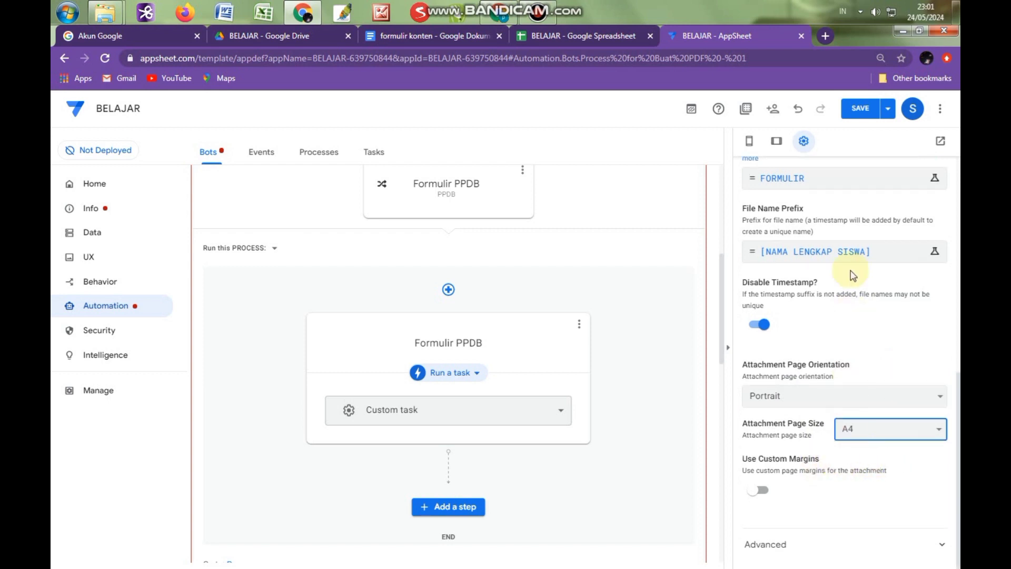
click(861, 110)
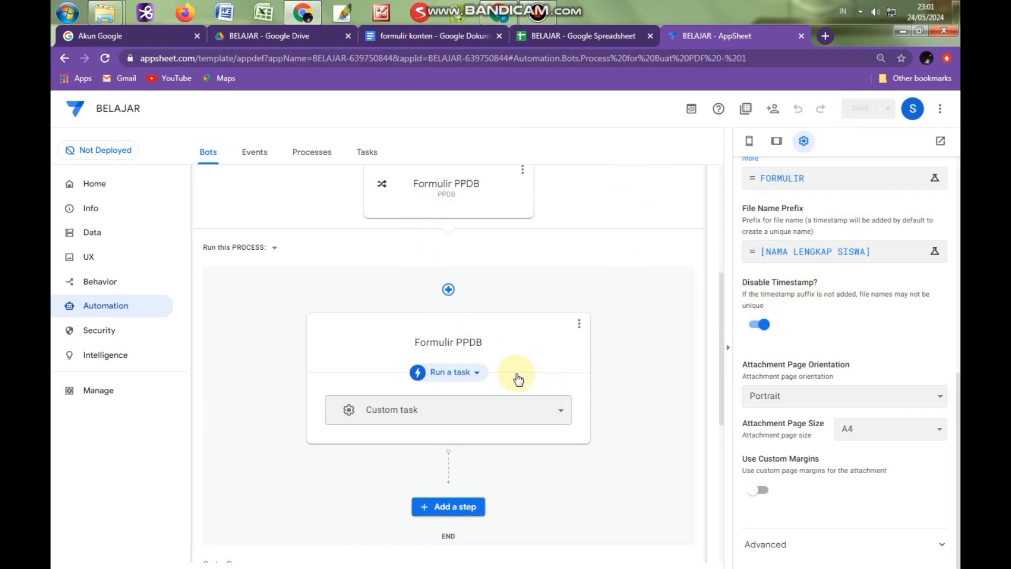
In the app properties, remove the folder name from the default app folder path, keeping only the slash.
scroll(679, 331, up, 3)
scroll(650, 345, up, 1)
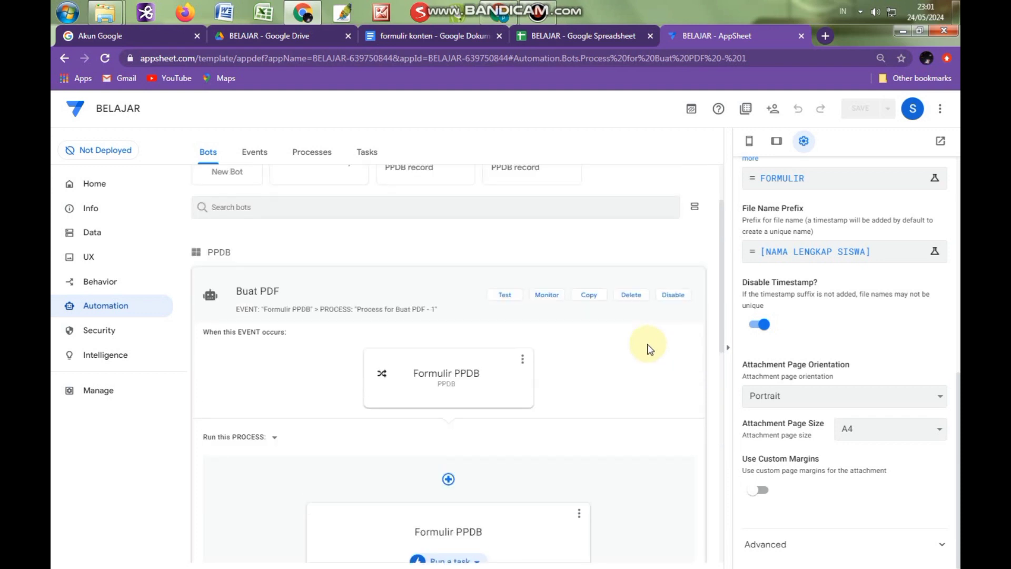
scroll(645, 295, up, 2)
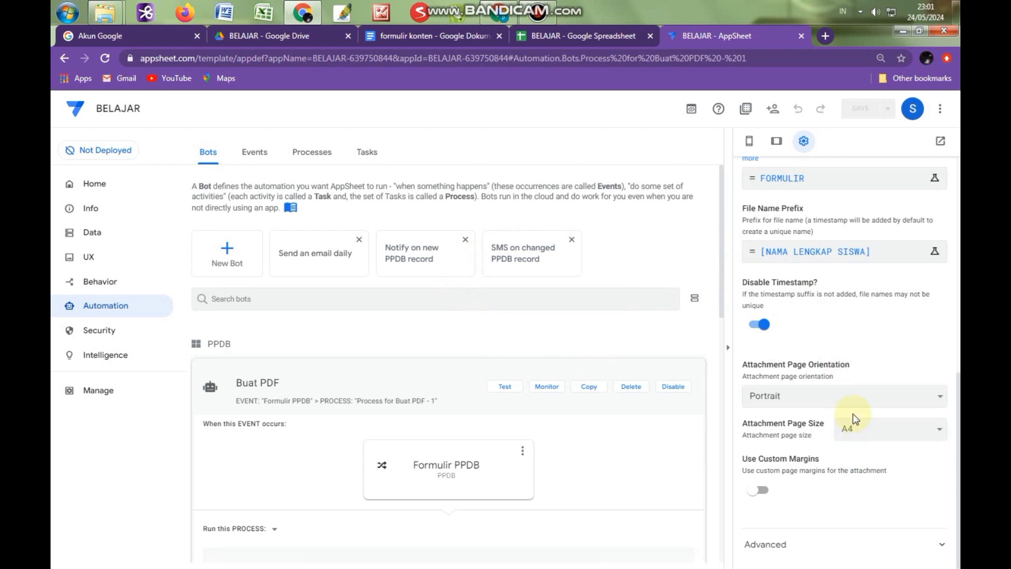
scroll(849, 411, up, 3)
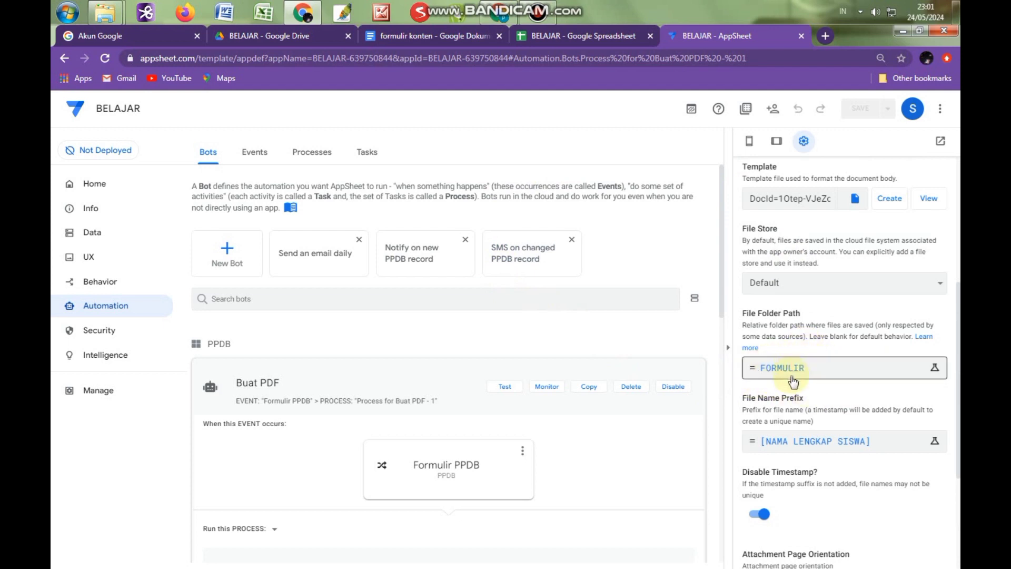
click(106, 211)
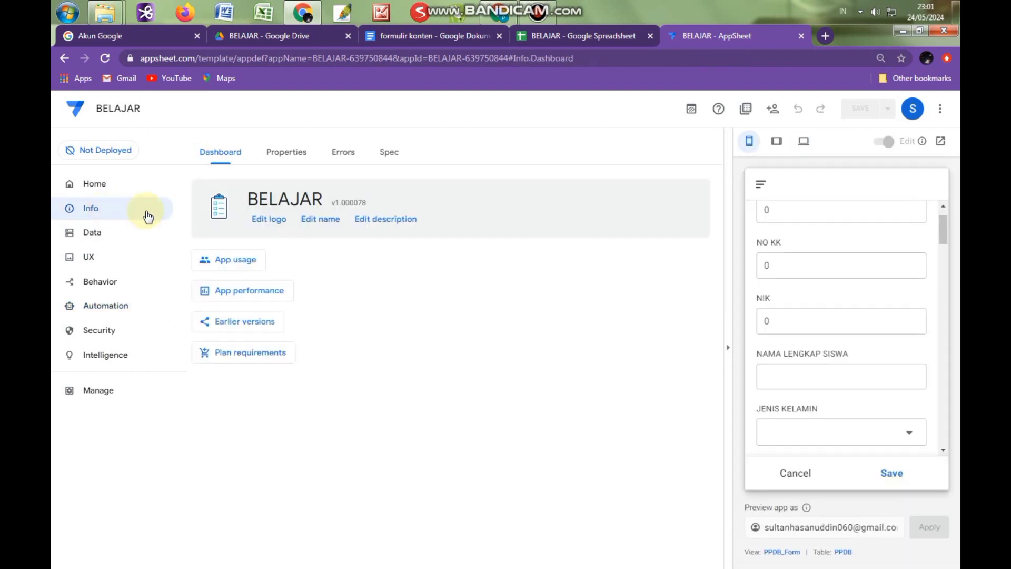
click(291, 158)
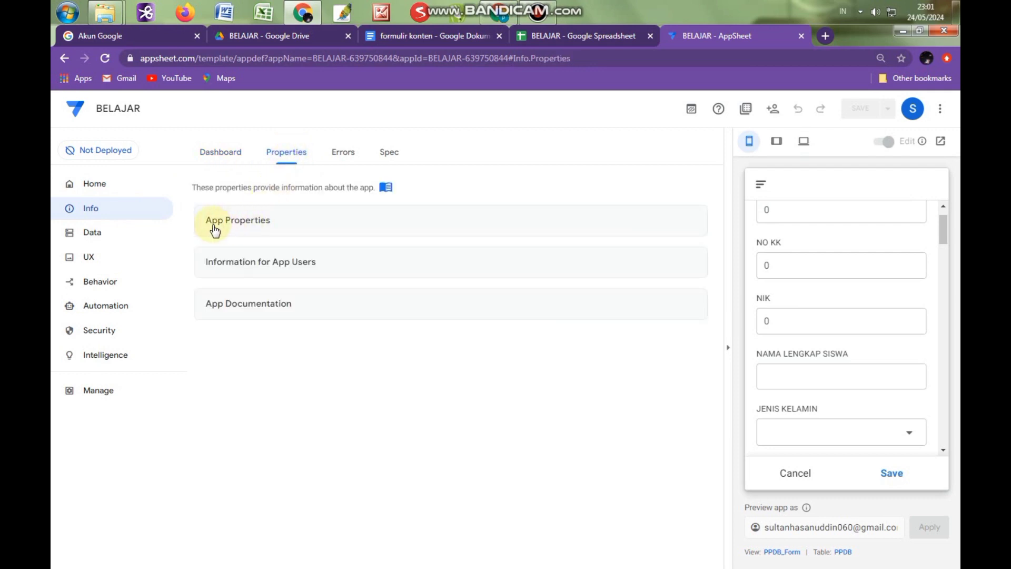
click(267, 222)
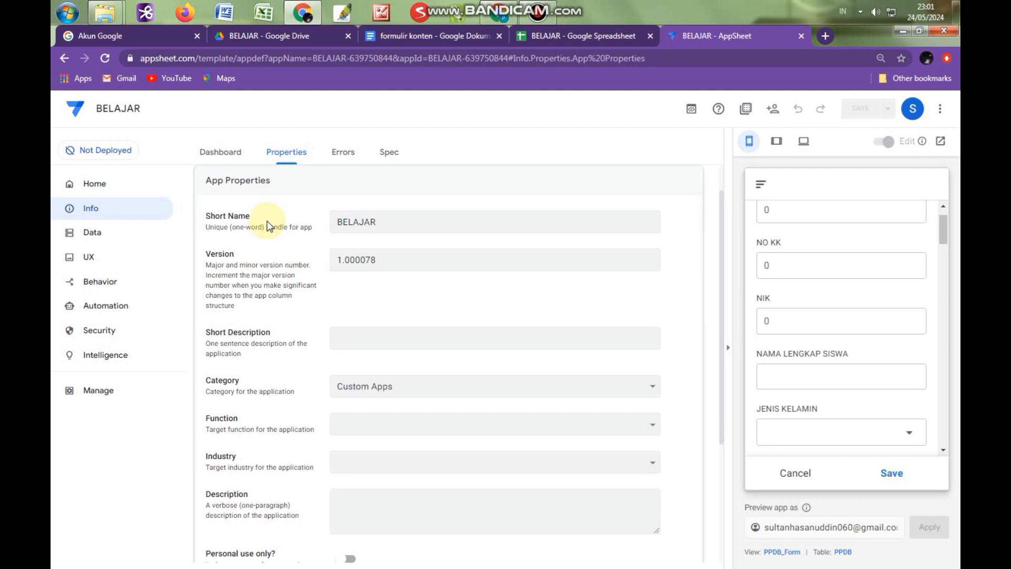
scroll(376, 227, down, 4)
click(391, 434)
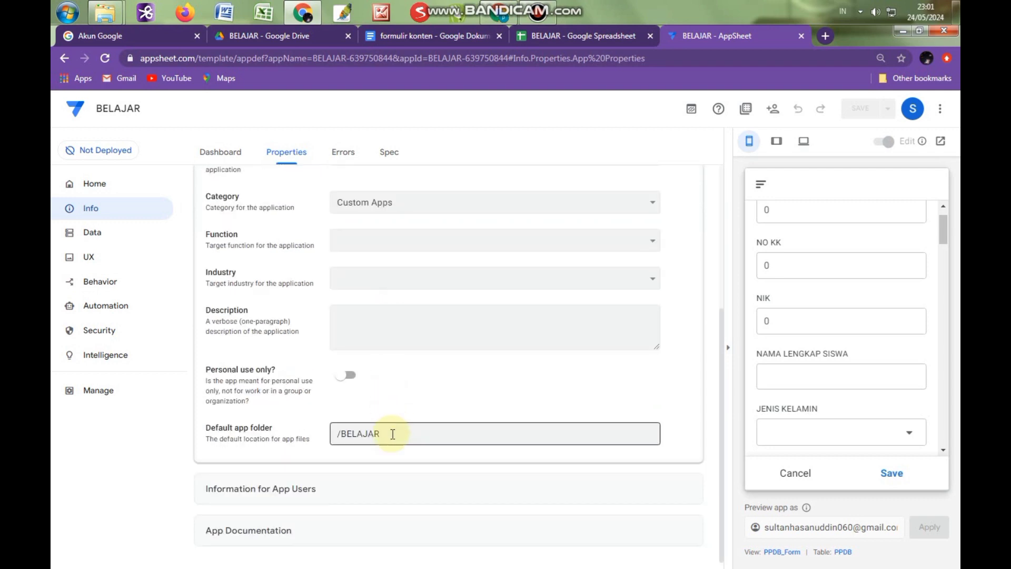
drag(414, 433, 338, 434)
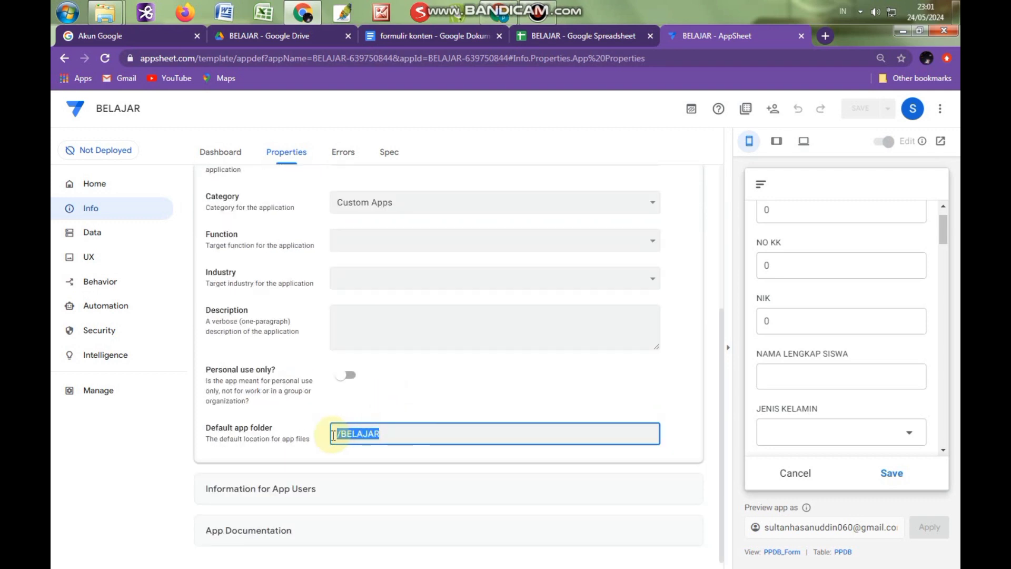
double_click(389, 436)
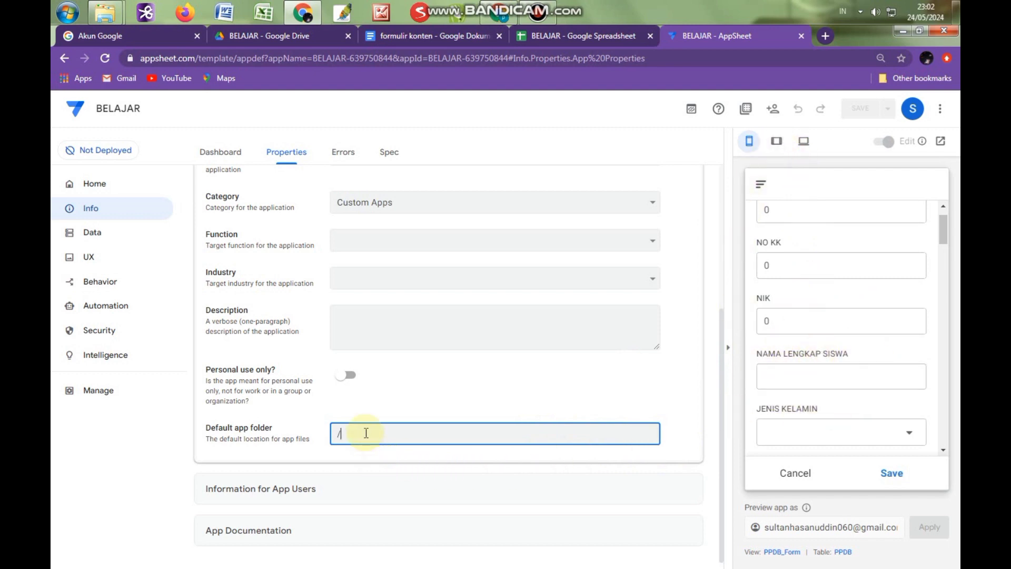
In Google Drive, copy the BELAJAR folder's exact name from its rename dialog without changing it.
click(257, 35)
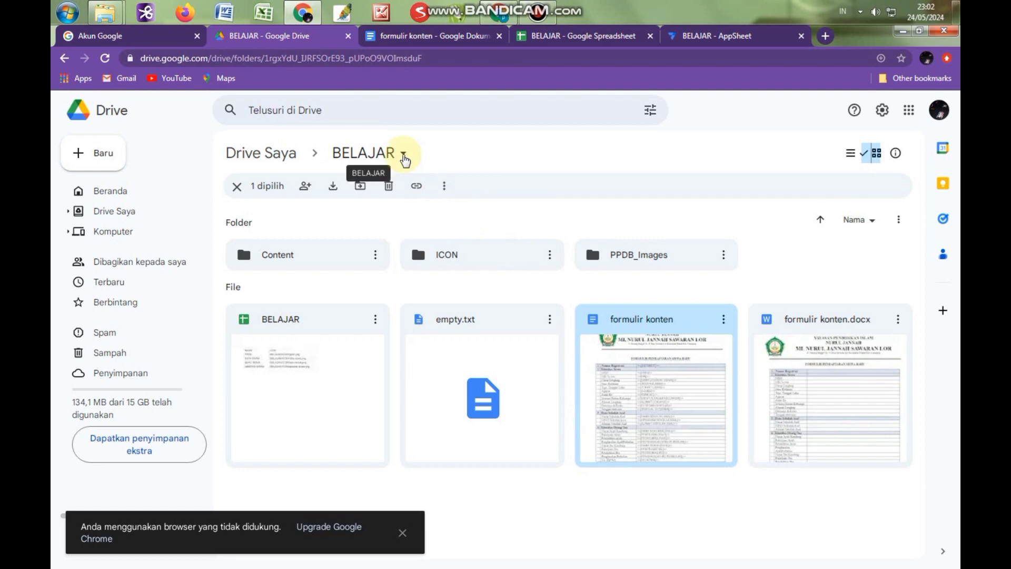
click(404, 157)
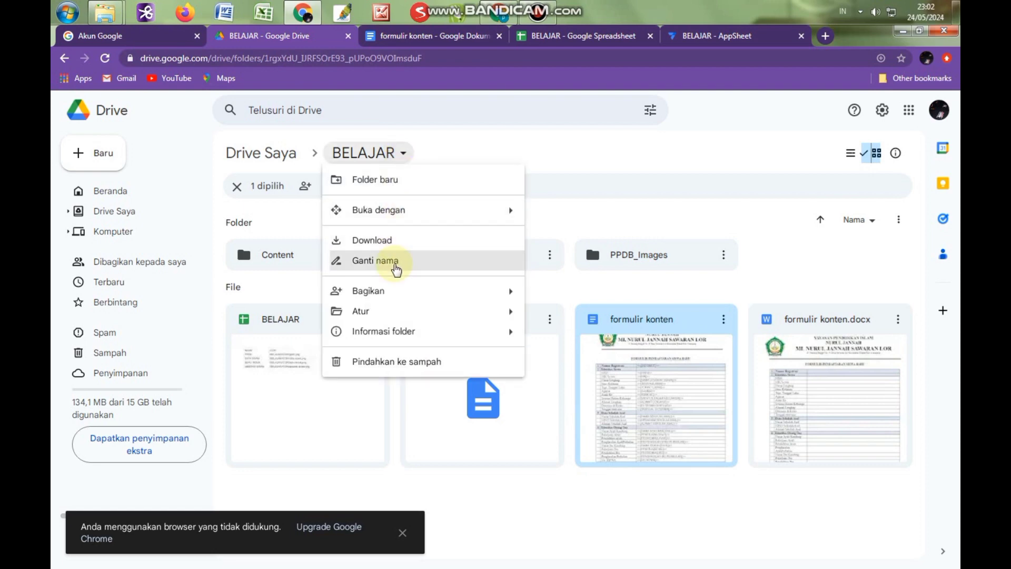
click(397, 263)
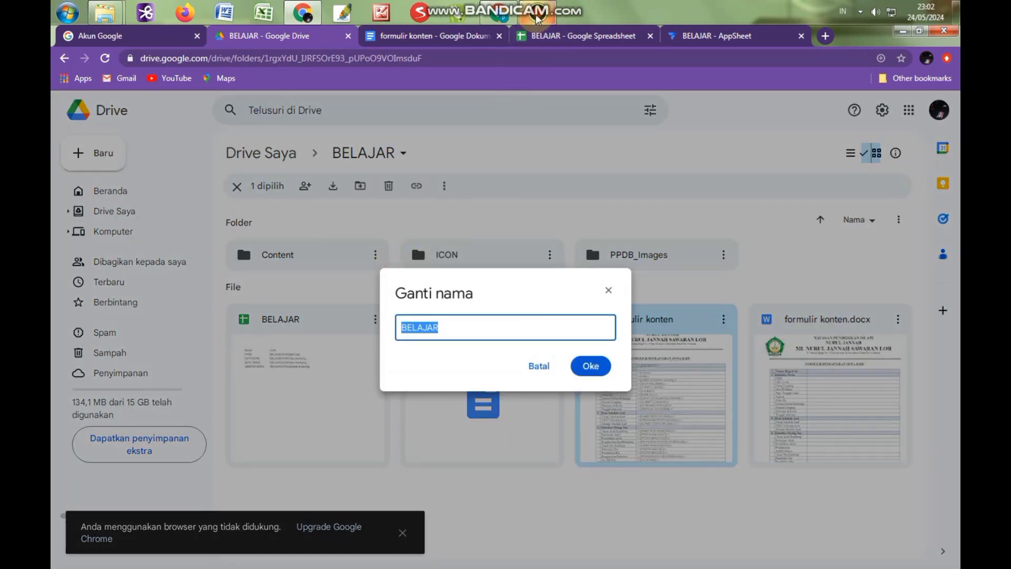
right_click(417, 331)
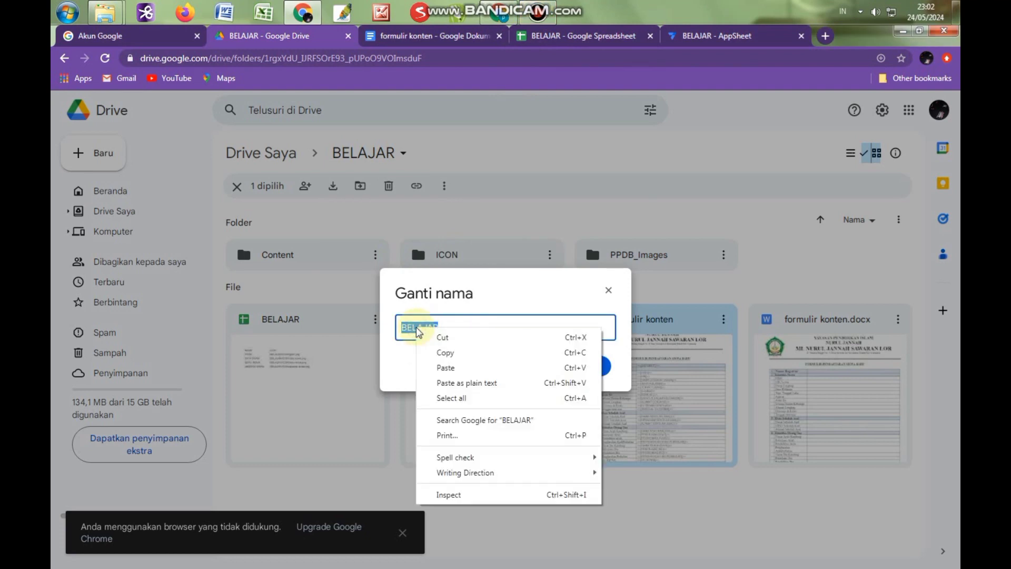
click(444, 356)
click(592, 373)
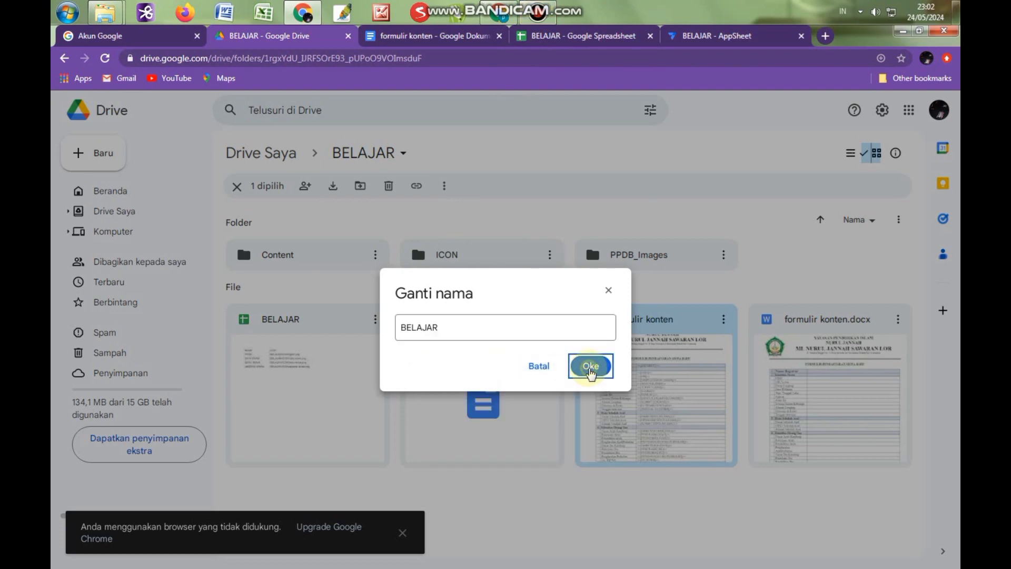
In AppSheet, paste the copied name to make the default app folder /BELAJAR, and save the app.
click(706, 36)
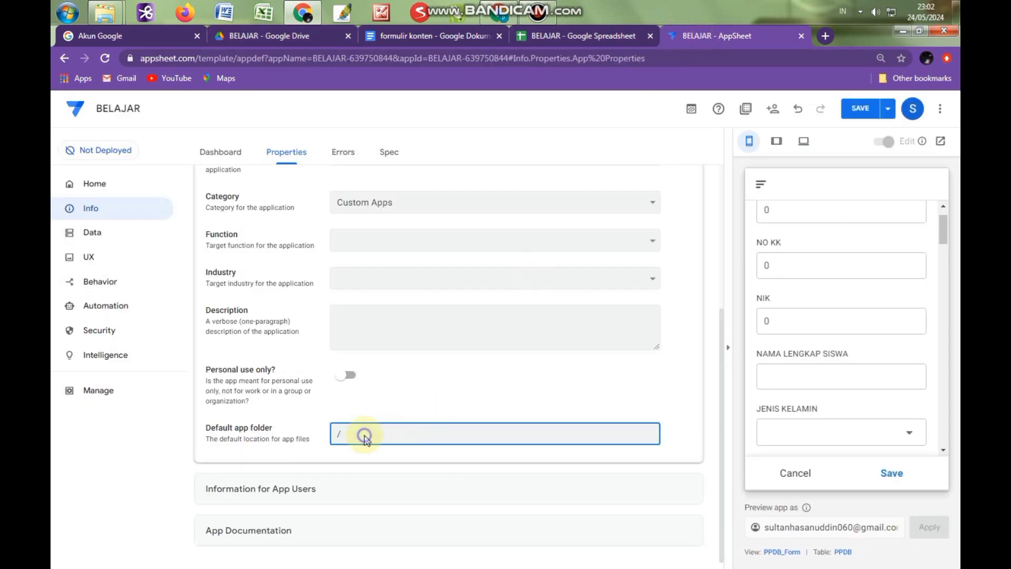
right_click(365, 435)
click(395, 332)
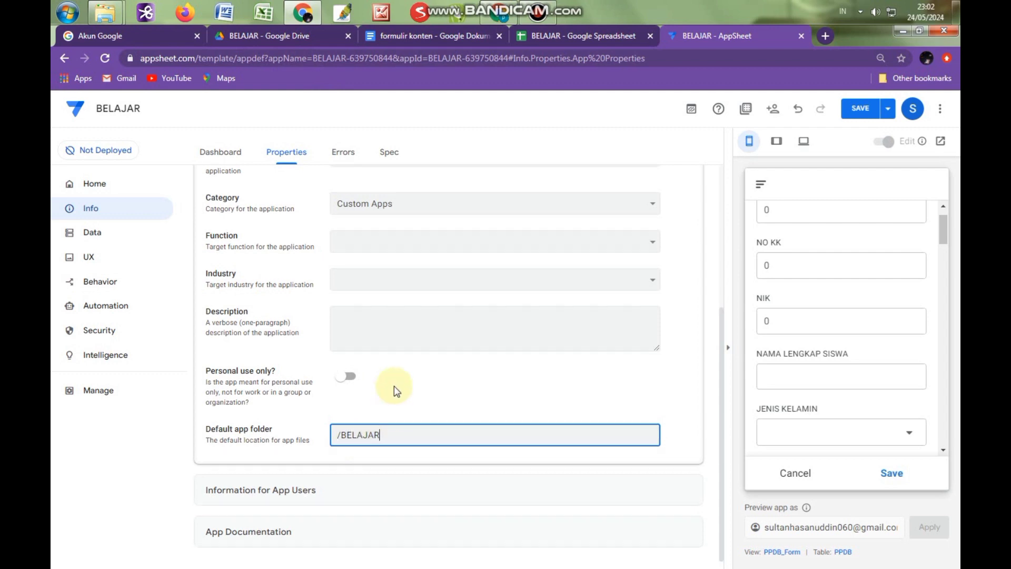
scroll(394, 386, up, 4)
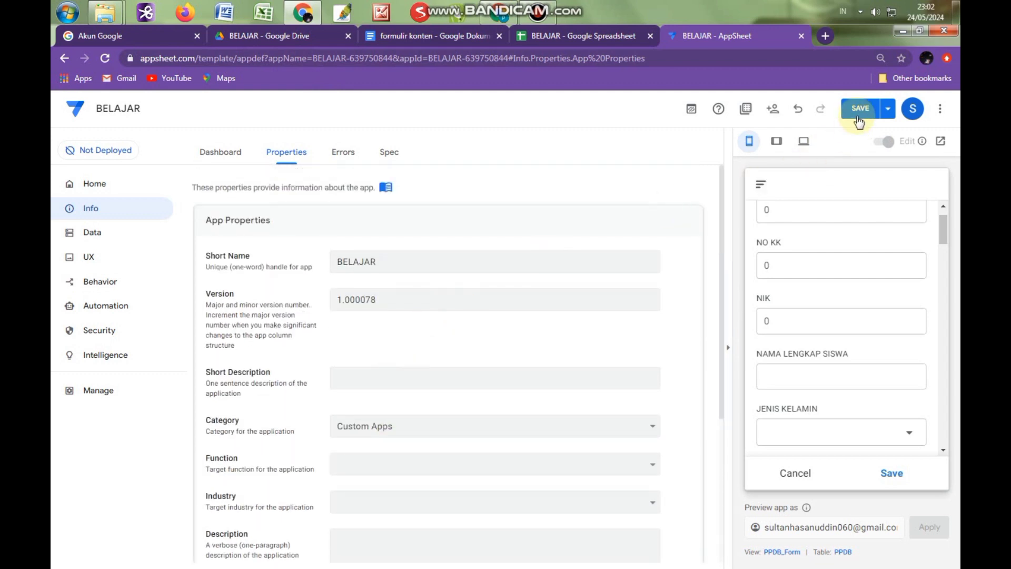
click(861, 109)
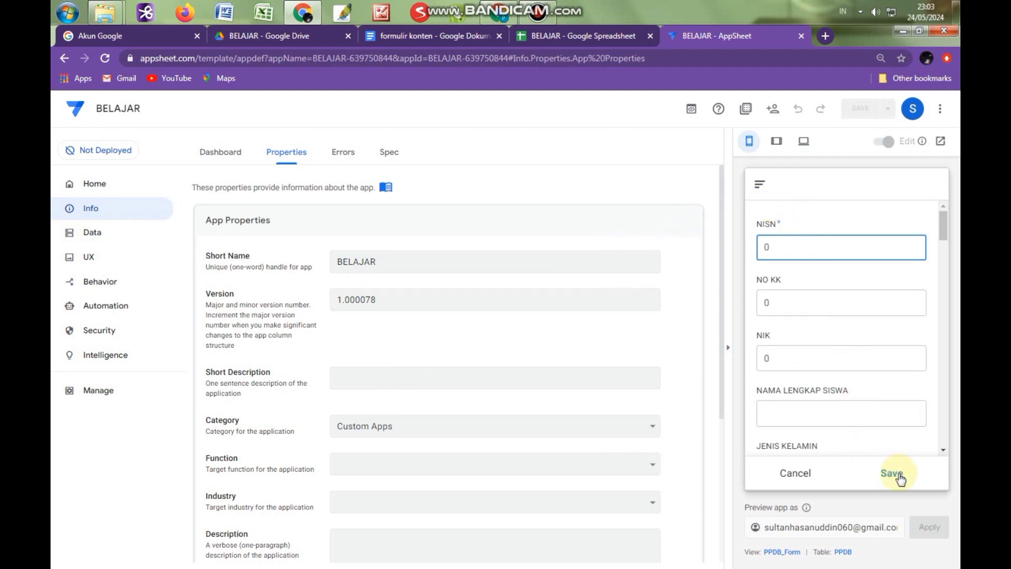
Cancel the open registration form in the app preview and open the PPDB view.
click(795, 477)
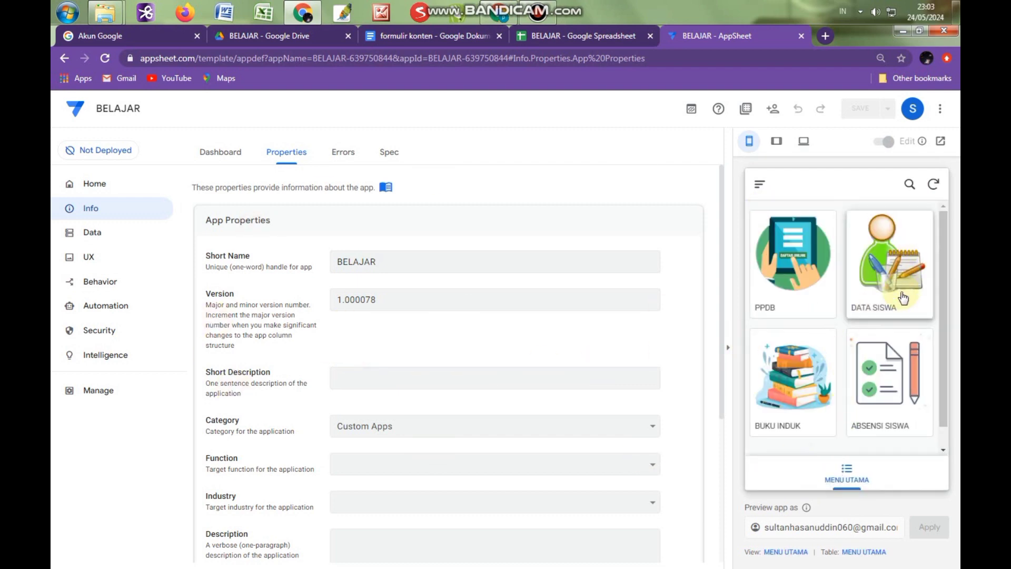
click(796, 258)
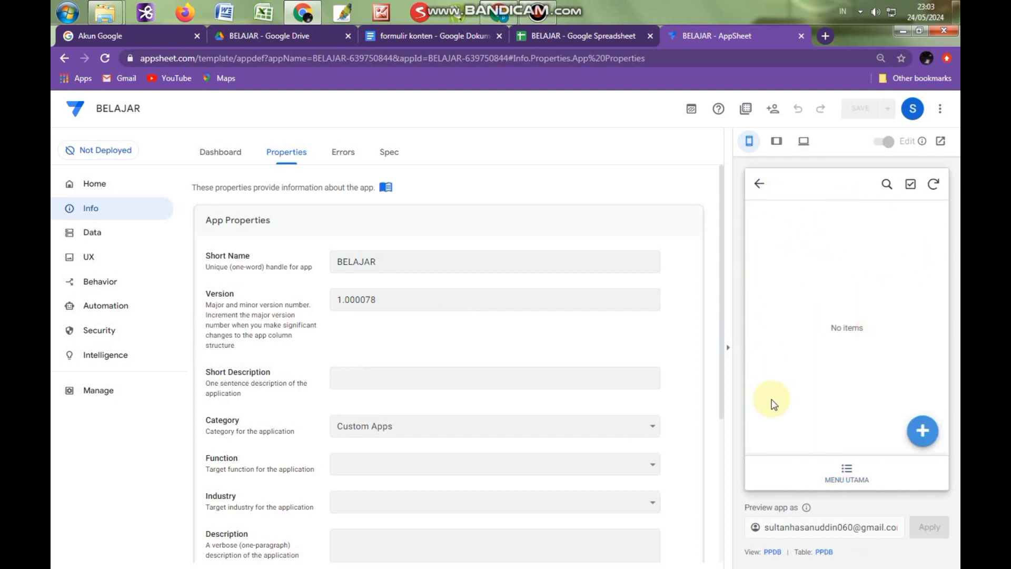
Create a new action named BUAT FORMULIR that applies to records of the PPDB table.
click(101, 282)
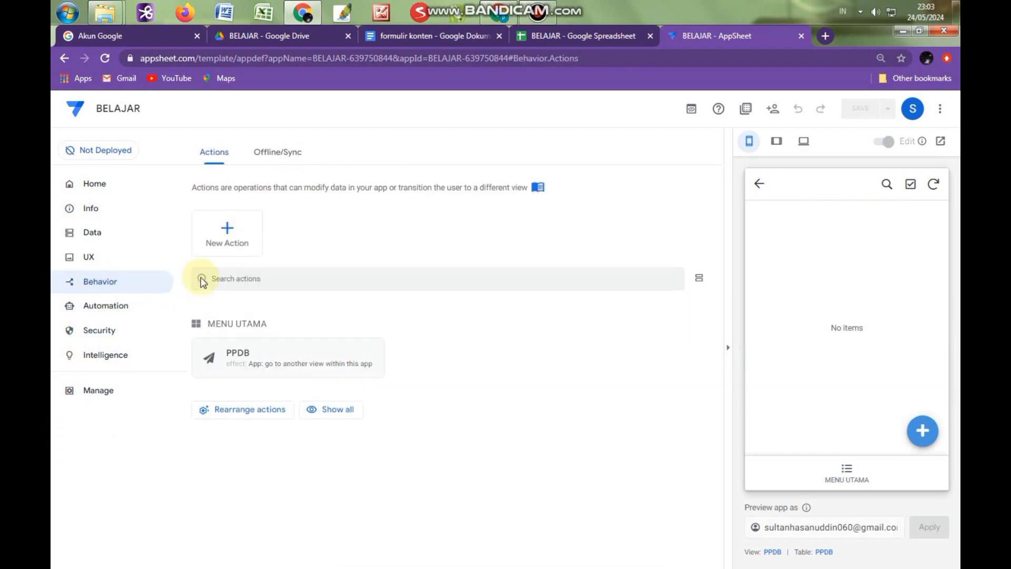
click(228, 238)
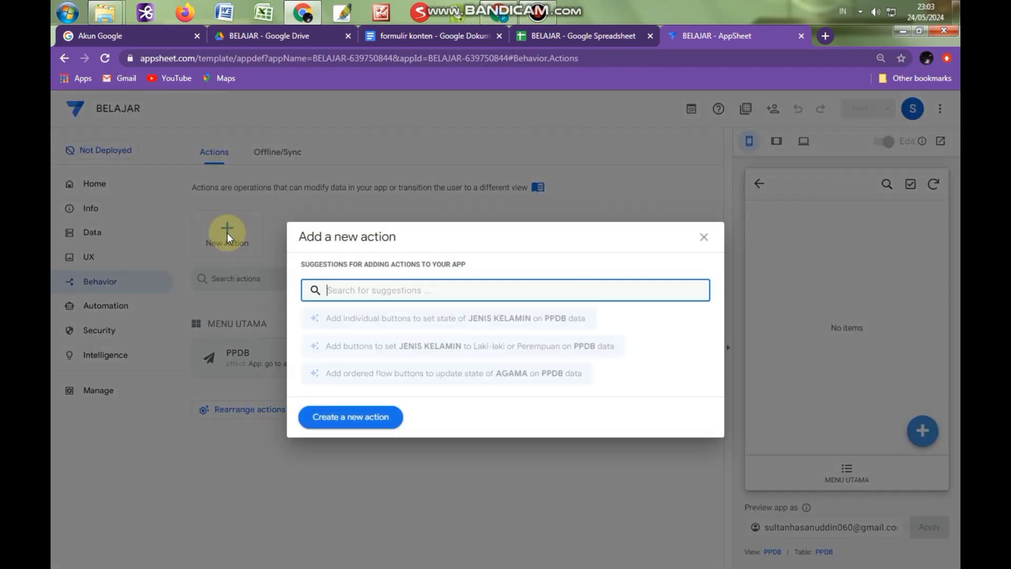
click(346, 418)
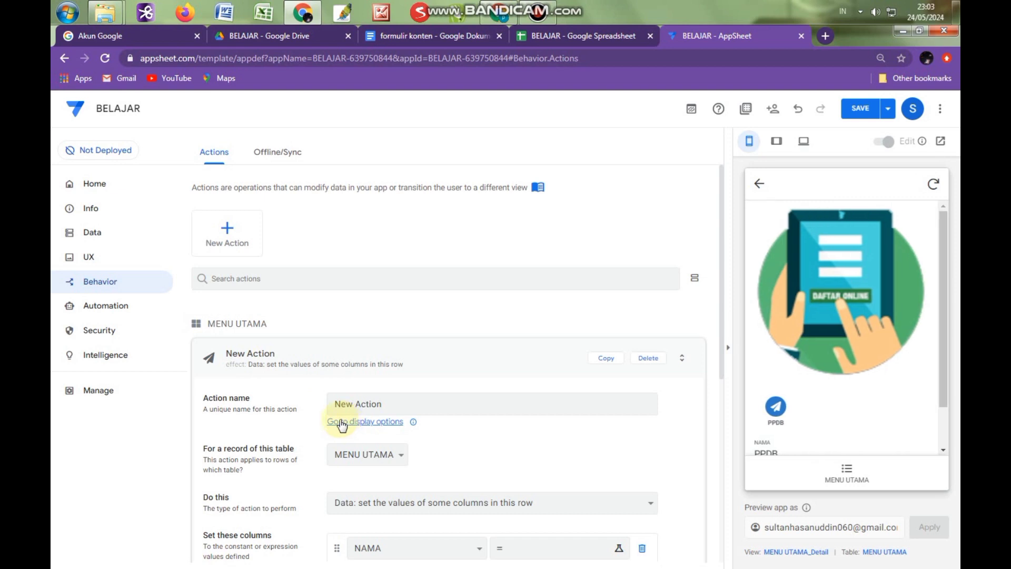
click(393, 406)
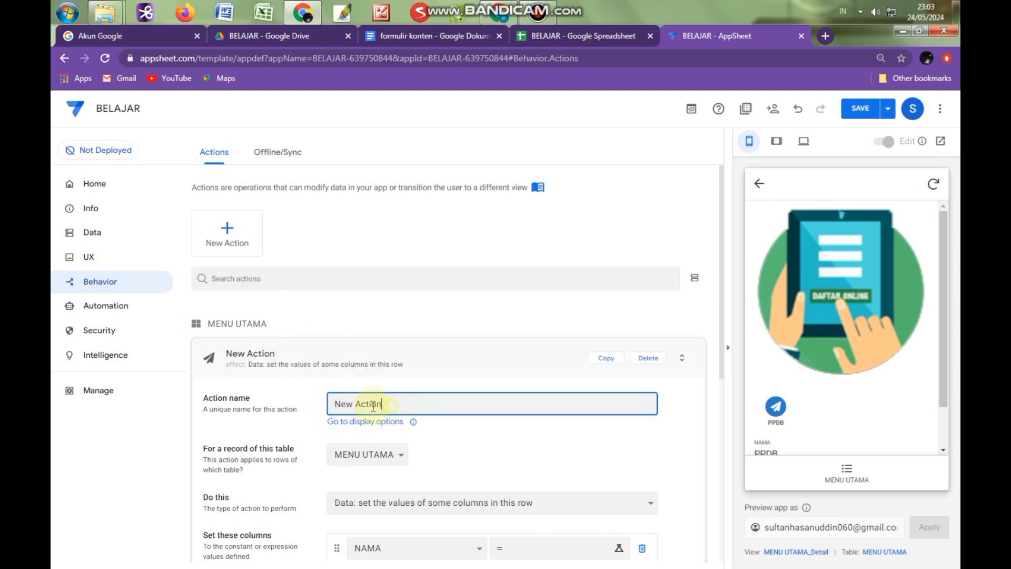
drag(393, 407, 331, 407)
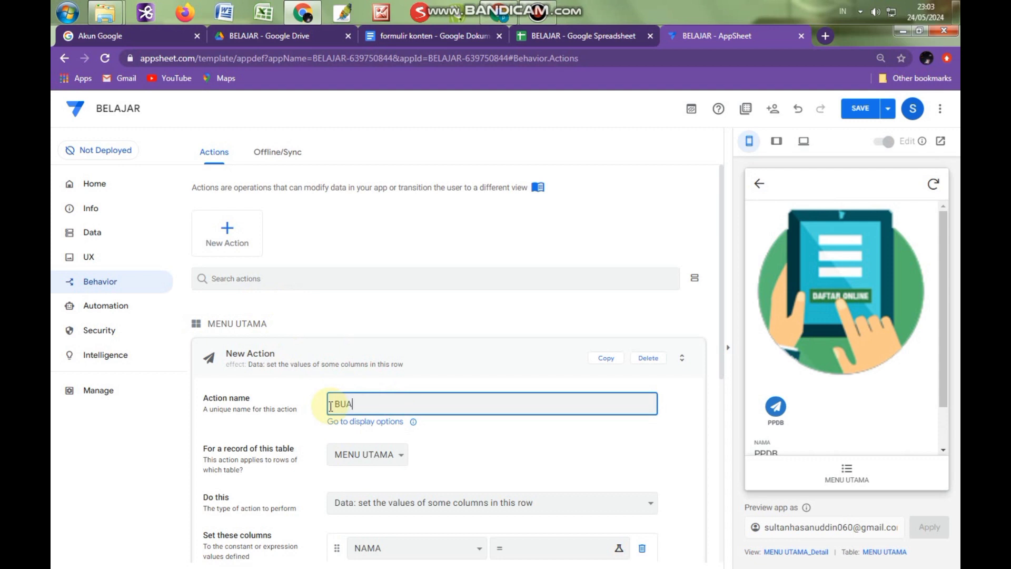
text(BUAT  PDF)
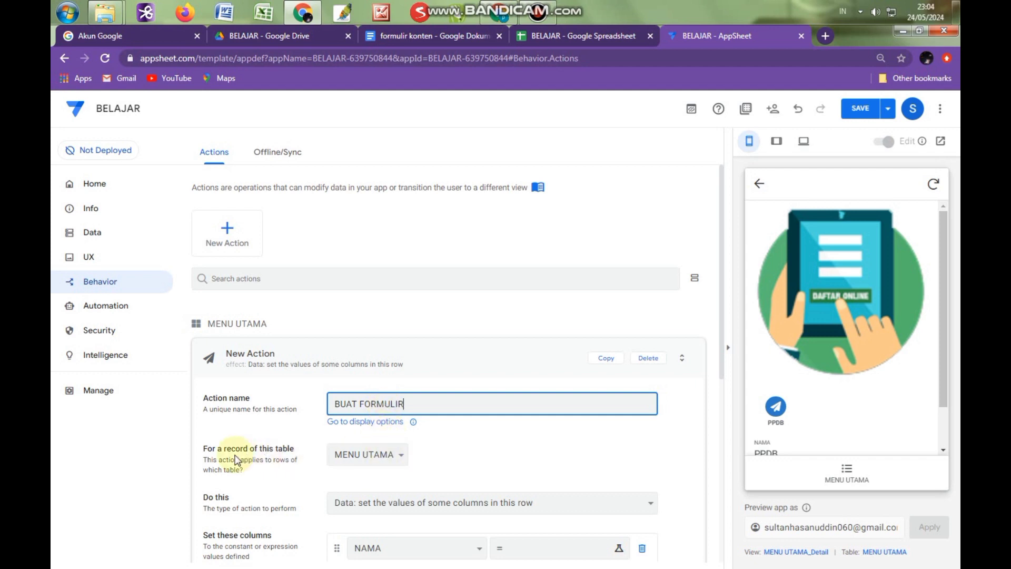
scroll(235, 460, down, 1)
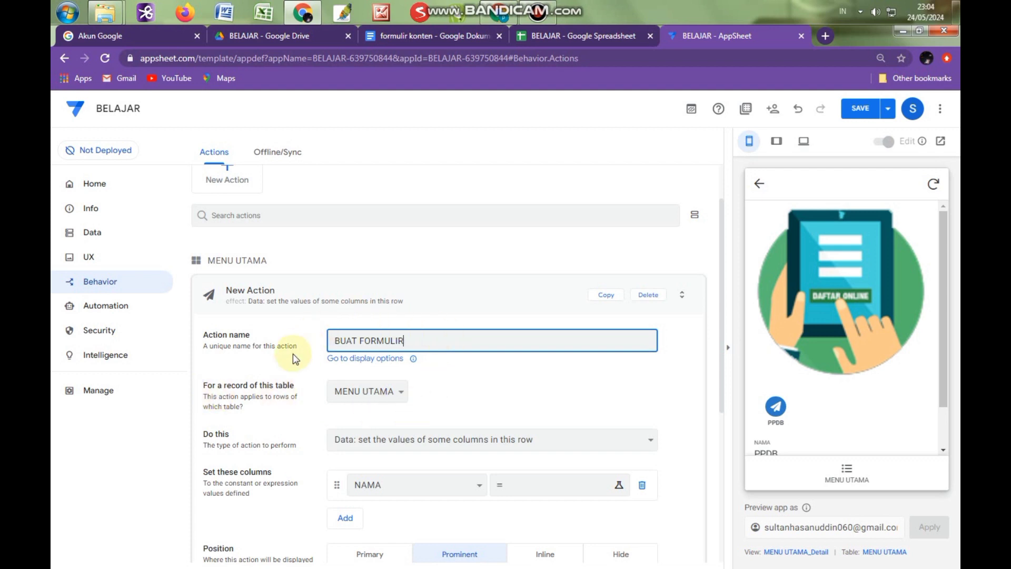
click(402, 396)
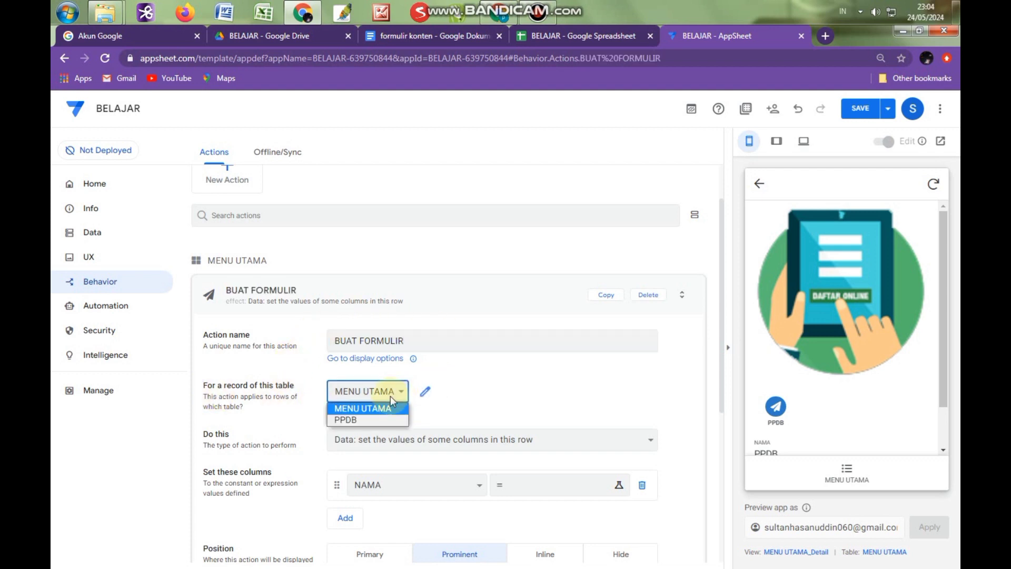
click(361, 419)
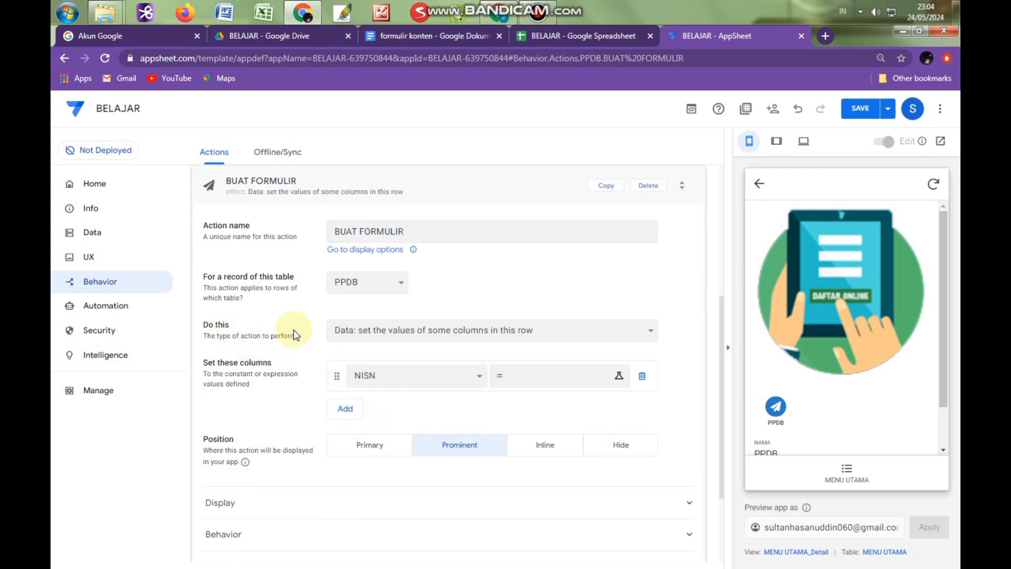
Keep the action type as setting the values of some columns in this row, and choose PDF as the column to set.
click(466, 332)
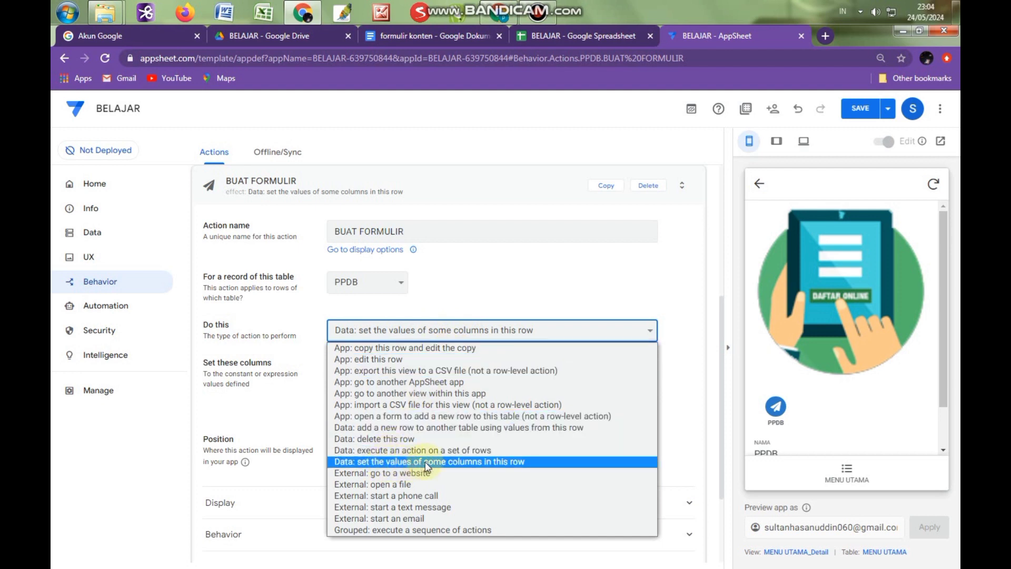
click(459, 463)
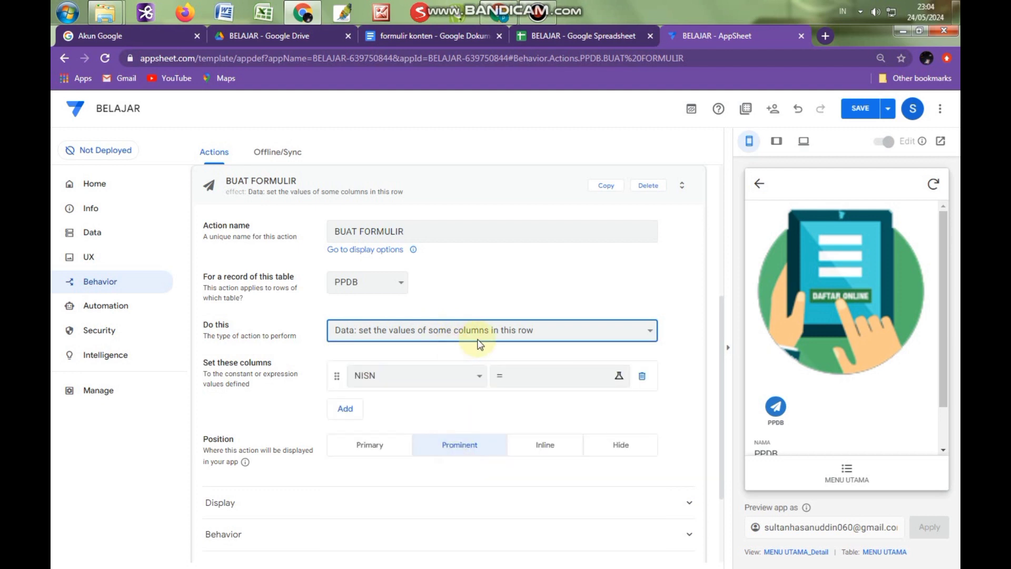
click(476, 377)
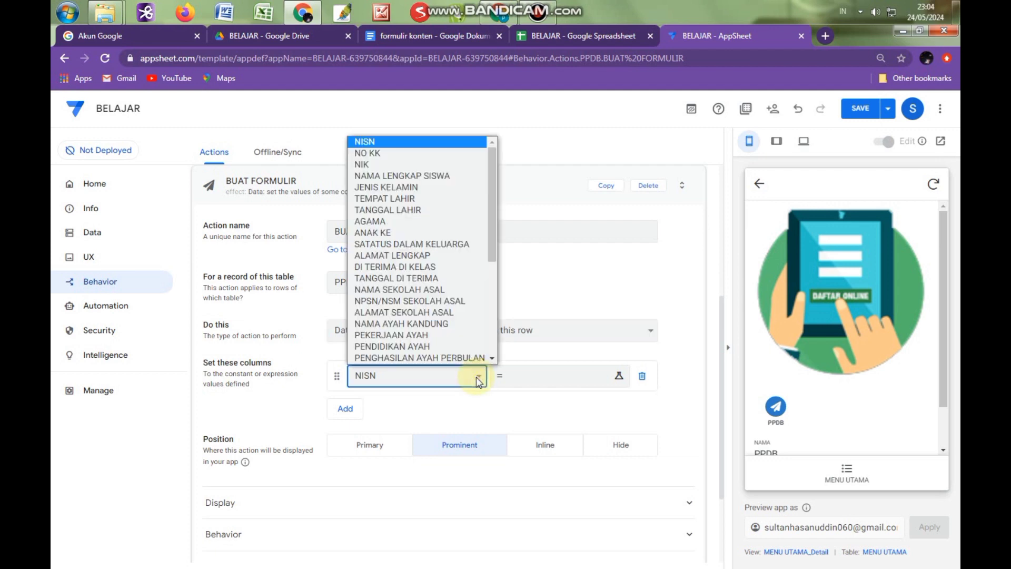
drag(492, 251, 485, 357)
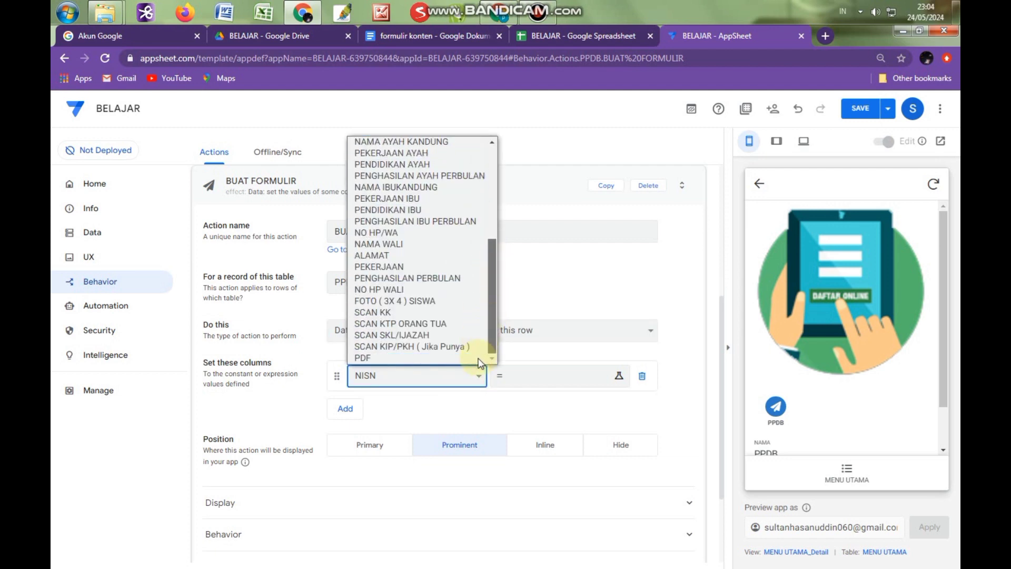
click(376, 357)
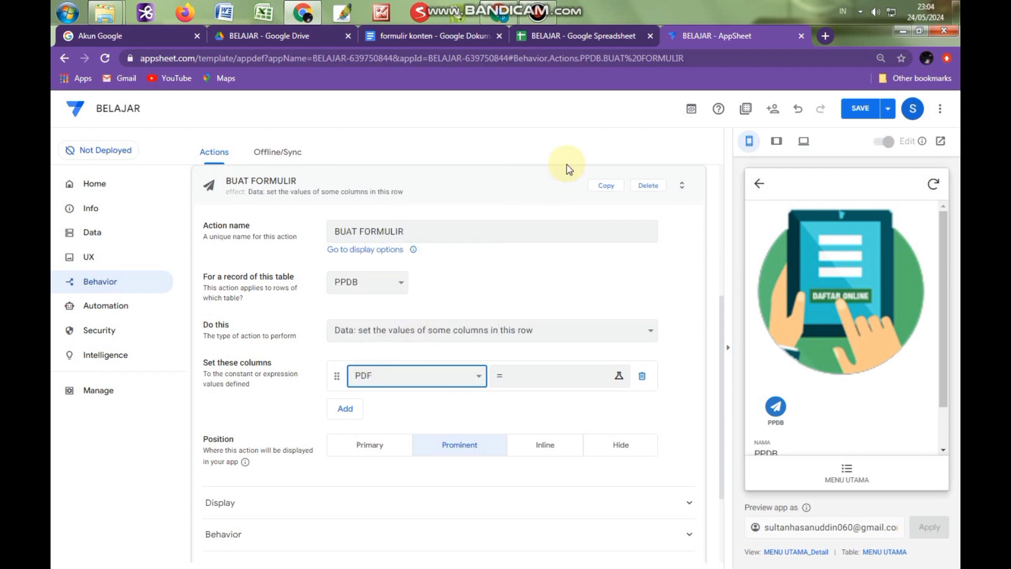
In the BELAJAR Google spreadsheet, enter PDF as the header in yellow cell AL1 of the PPDB sheet.
click(587, 37)
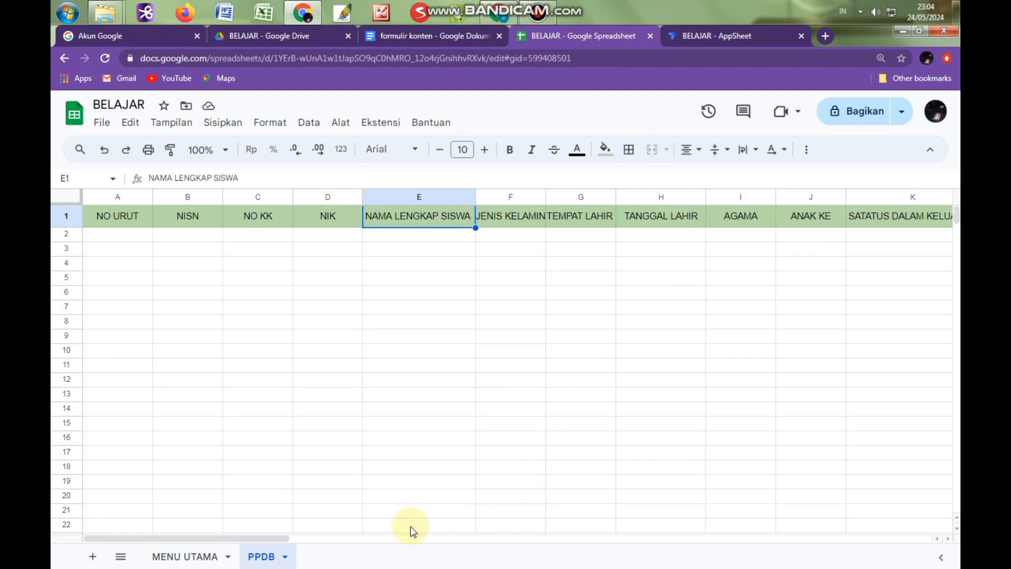
drag(254, 535, 957, 485)
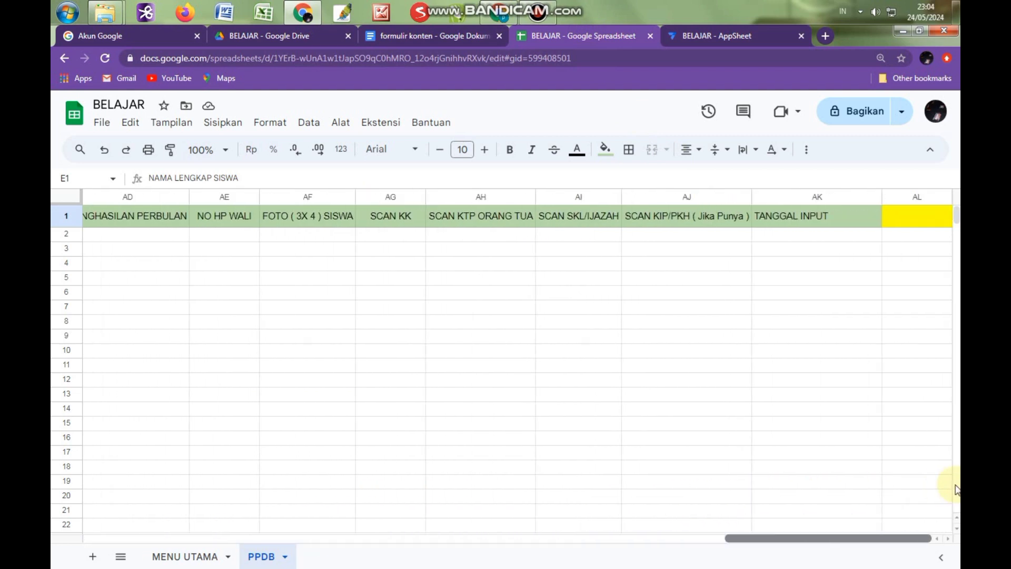
click(920, 224)
double_click(920, 224)
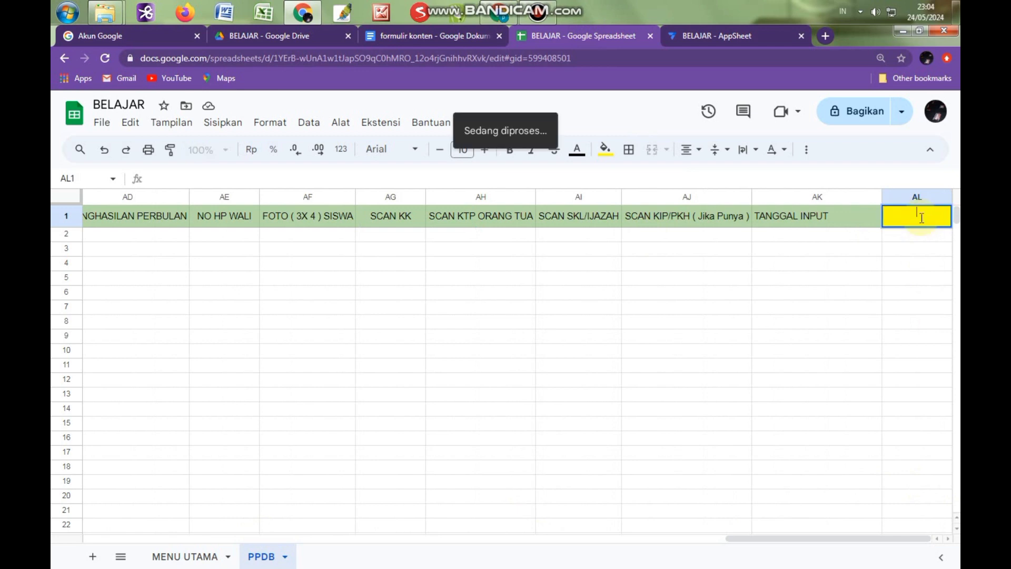
text(PDF)
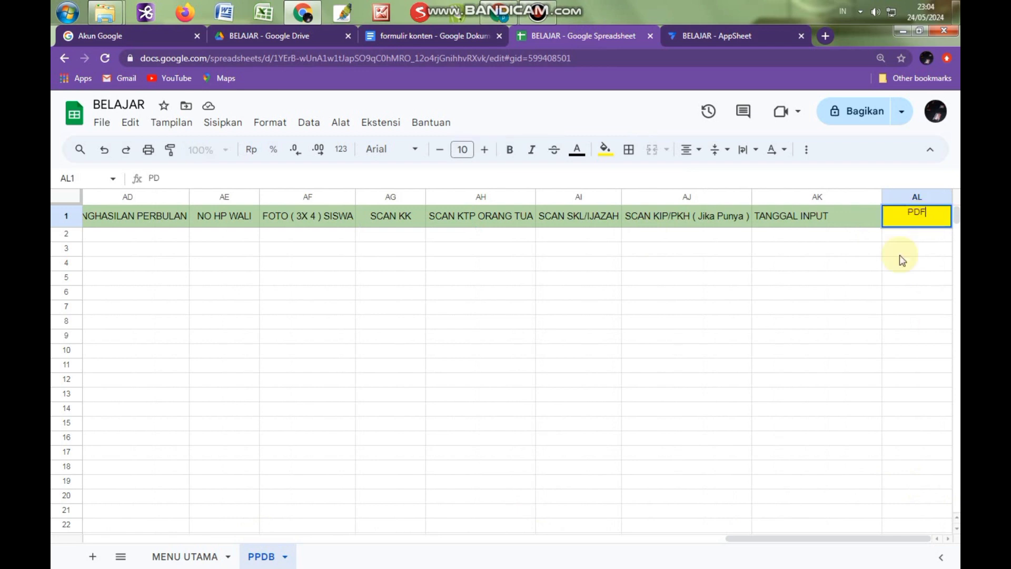
click(870, 295)
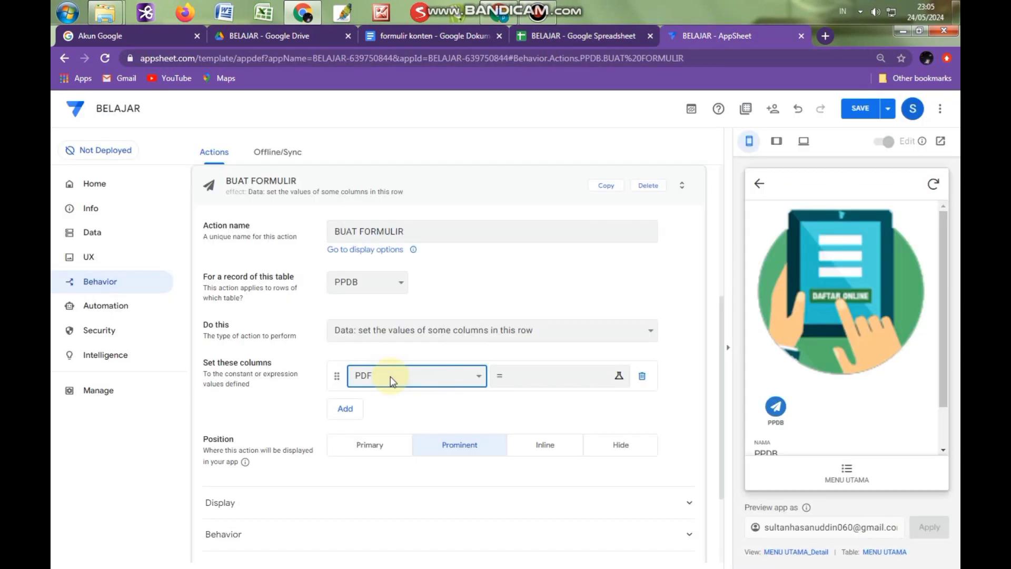
In AppSheet, set the PDF column's new value to the expression [NAMA LENGKAP SISWA] and save the app.
click(542, 379)
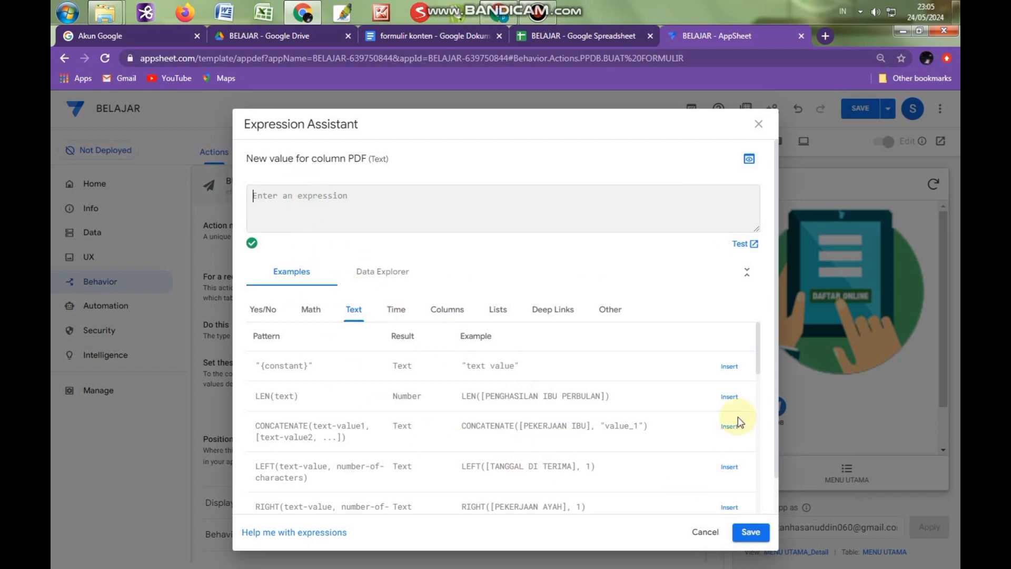
drag(759, 350, 763, 383)
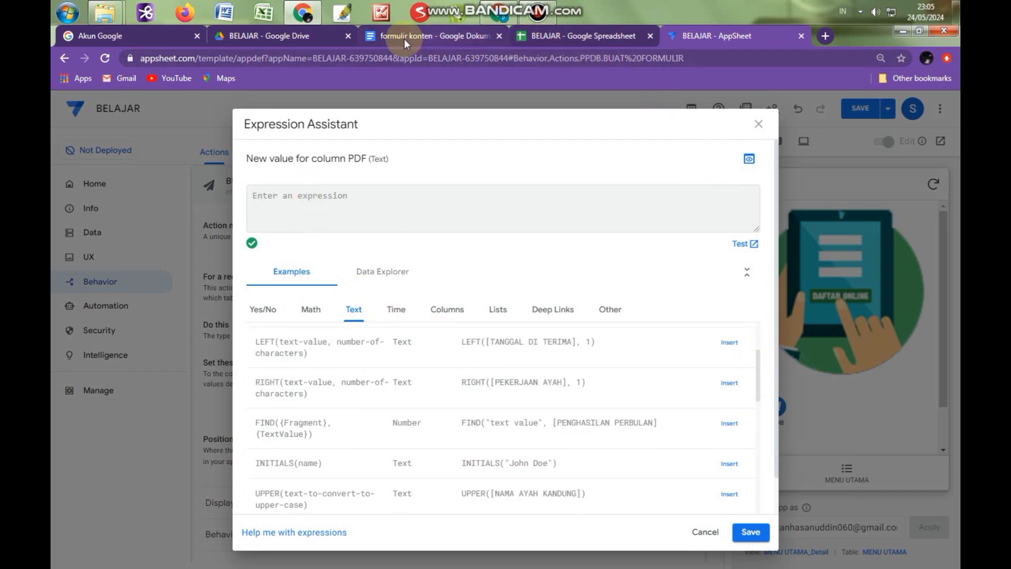
click(555, 36)
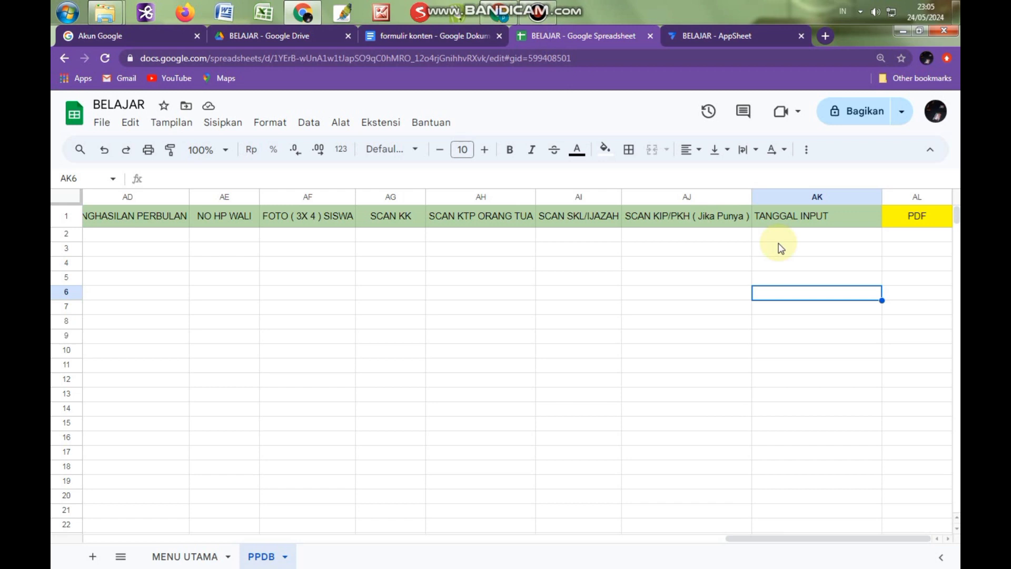
click(907, 237)
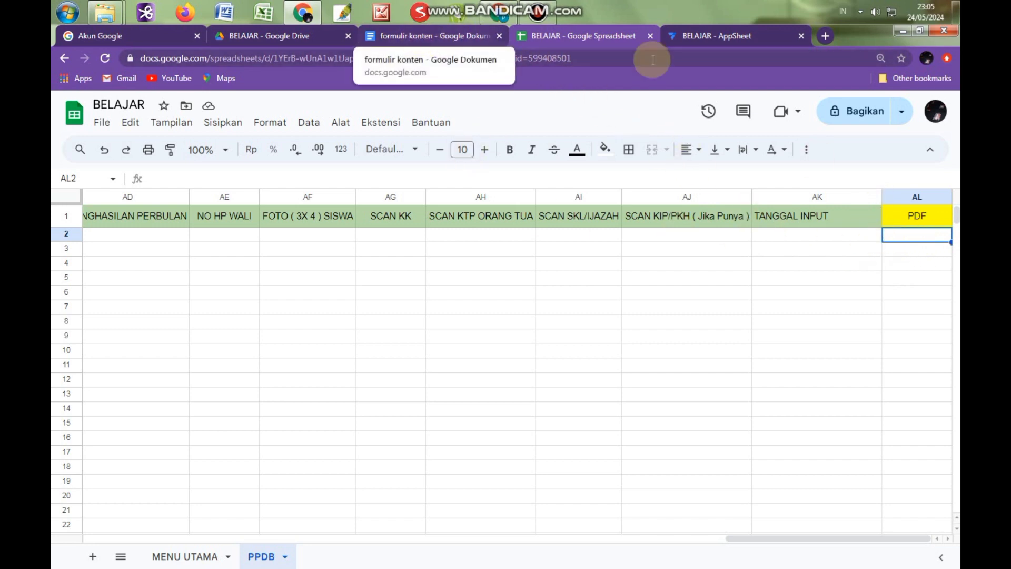
click(731, 38)
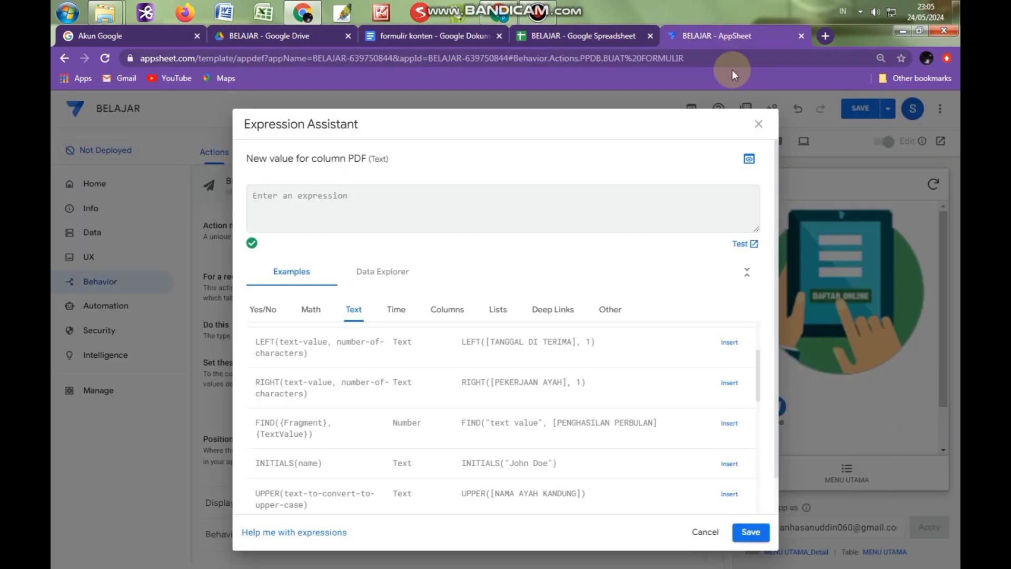
click(449, 311)
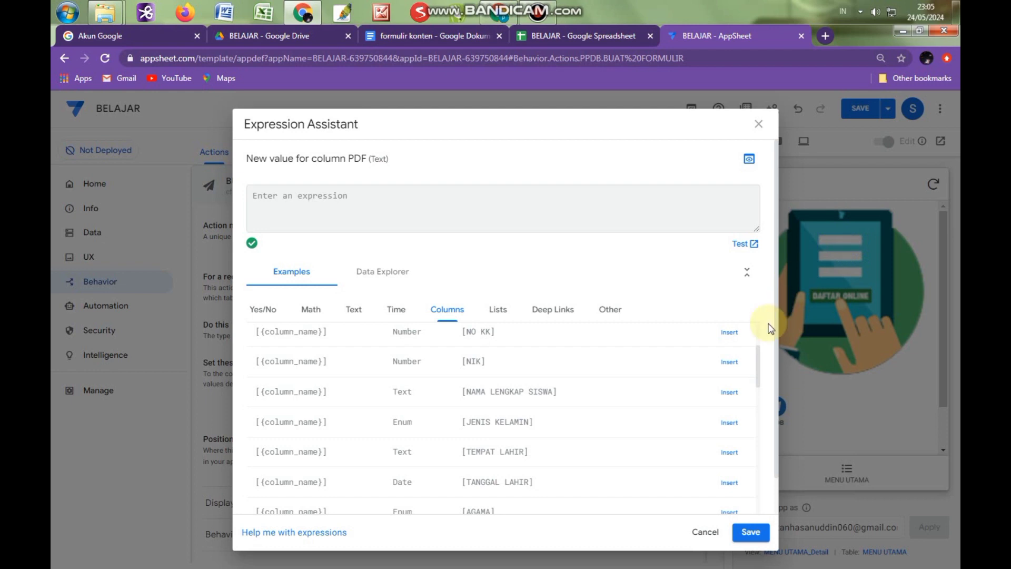
click(730, 394)
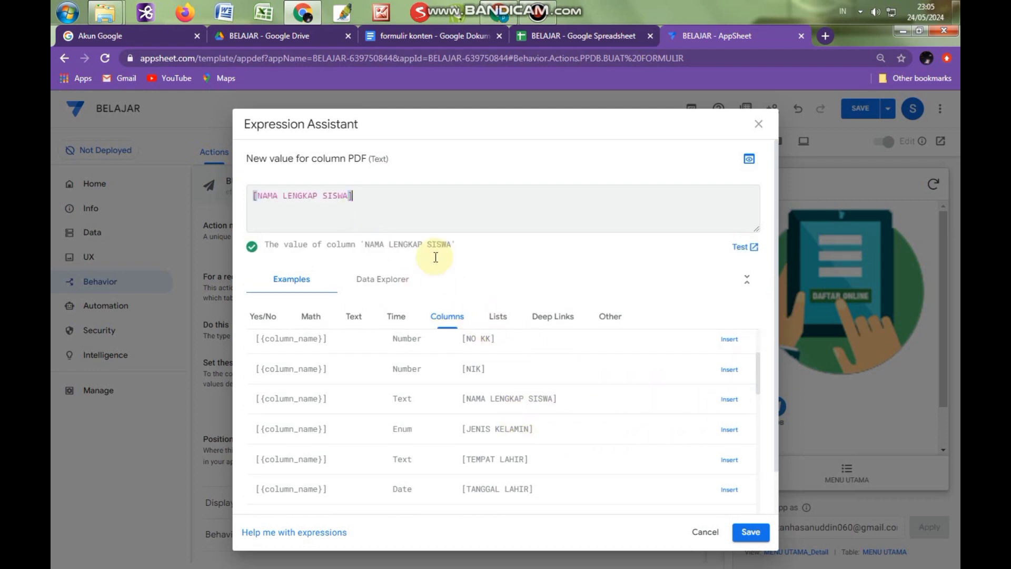
click(751, 532)
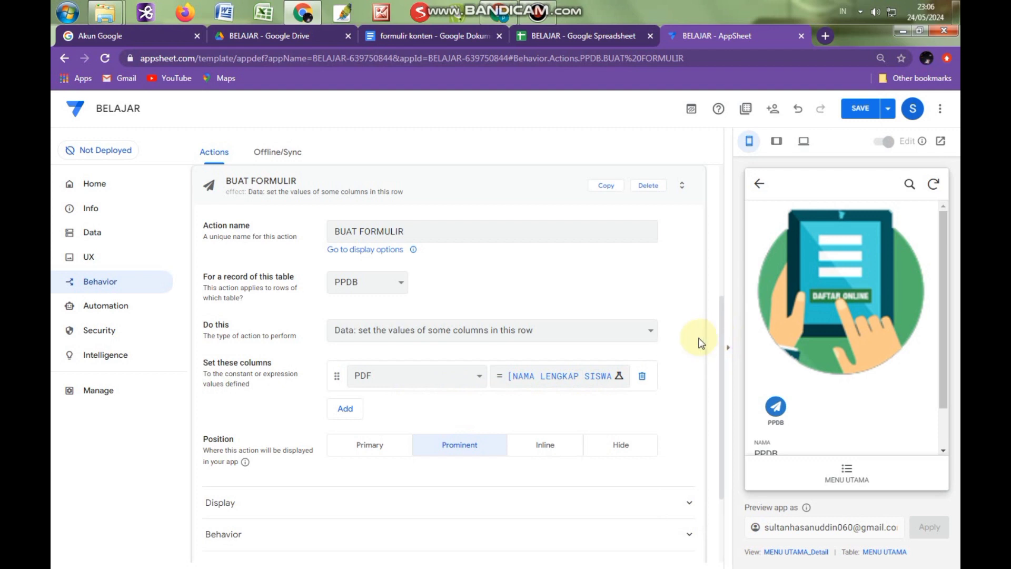
click(860, 117)
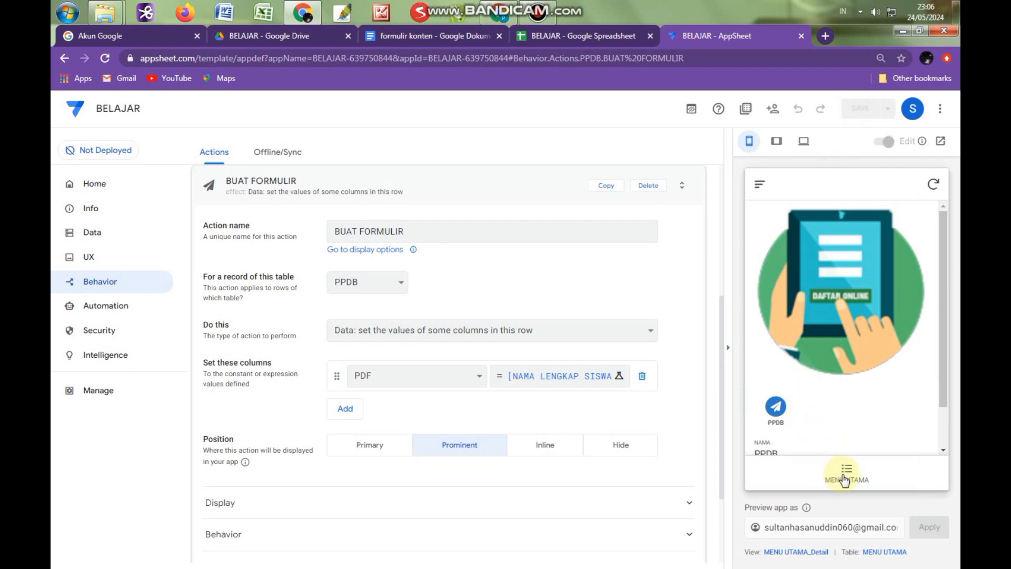
Open a new PPDB registration form in the app preview and fill in the student's NISN, NO KK, NIK and full name.
click(849, 474)
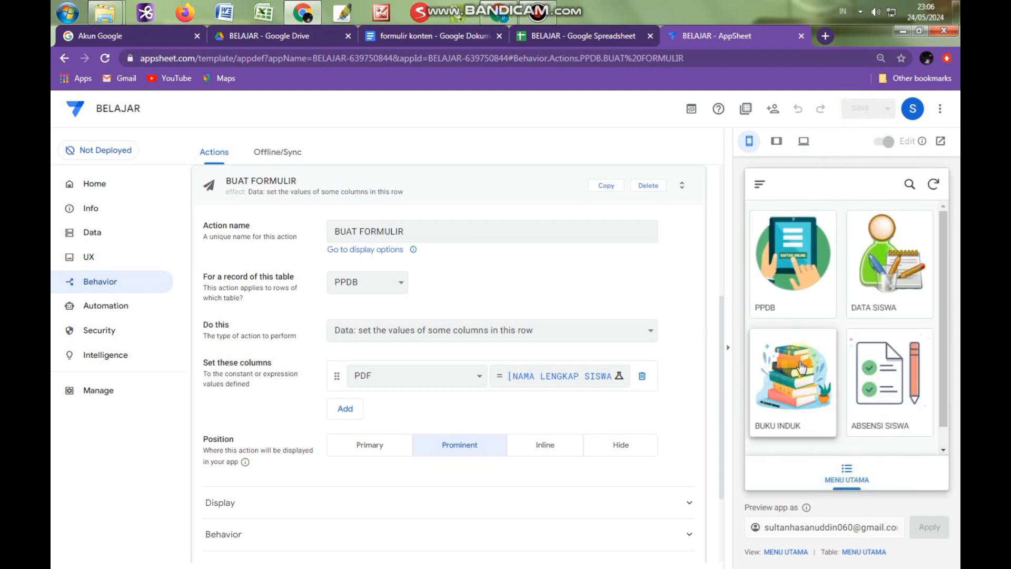
click(785, 283)
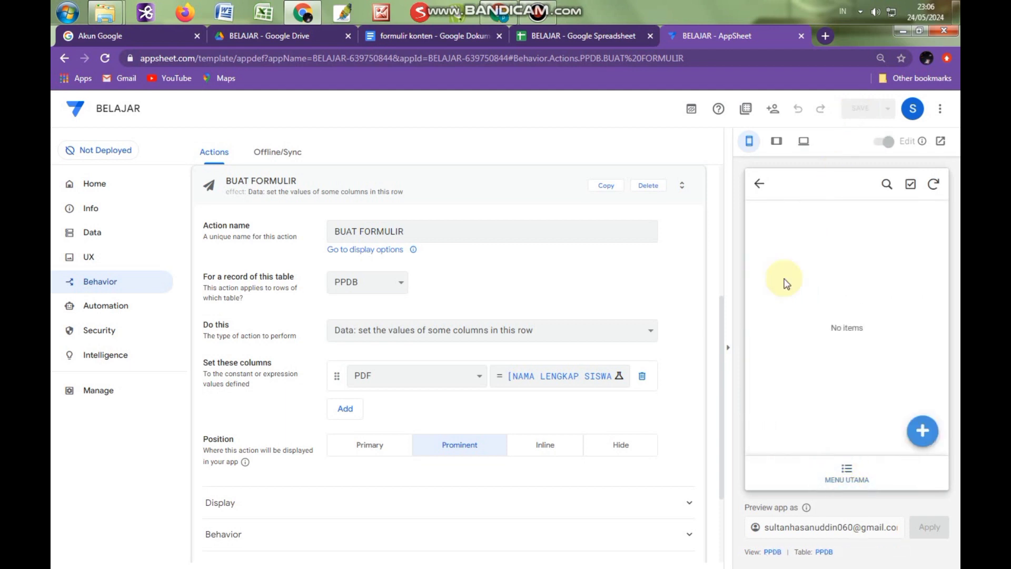
click(922, 431)
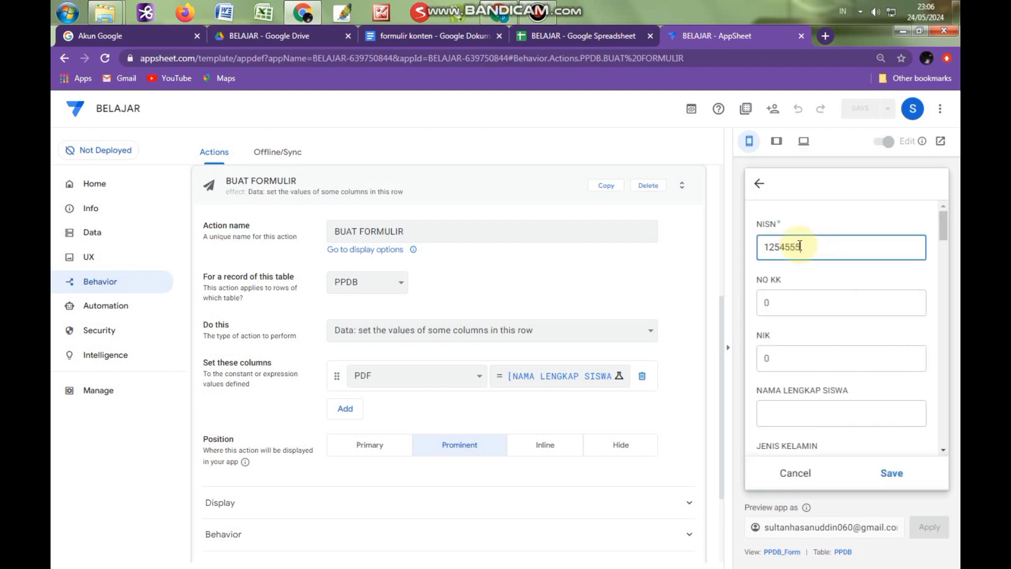
click(803, 306)
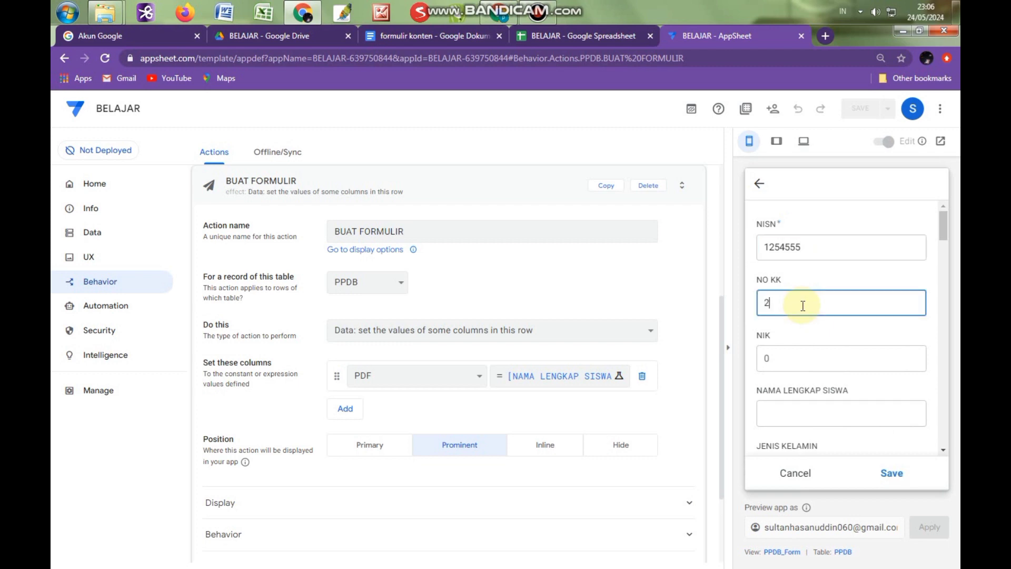
click(797, 363)
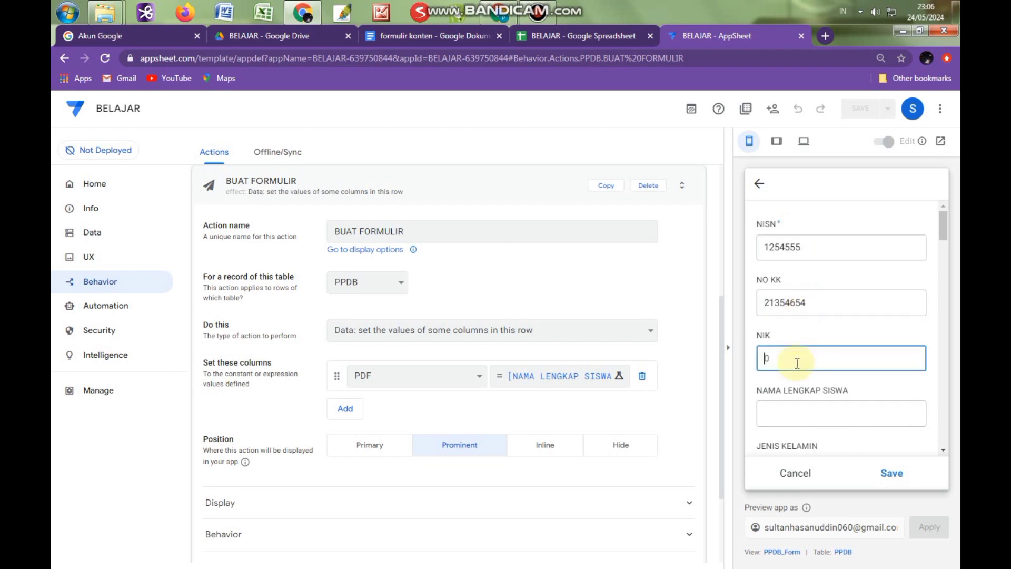
click(793, 411)
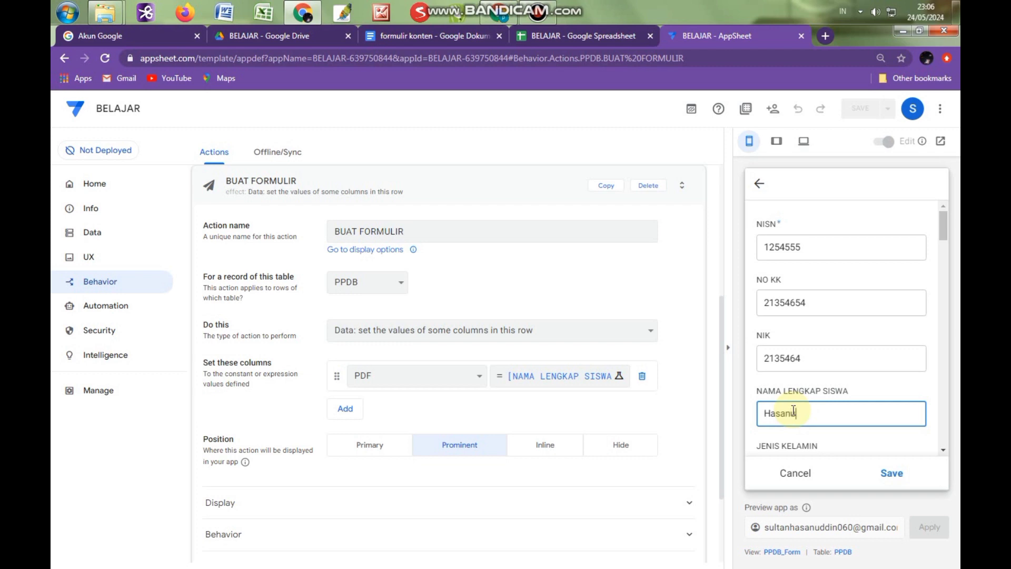
text(Hasanuddin)
Set the student's JENIS KELAMIN to Laki-laki and TEMPAT LAHIR to Lumajang.
scroll(797, 410, down, 3)
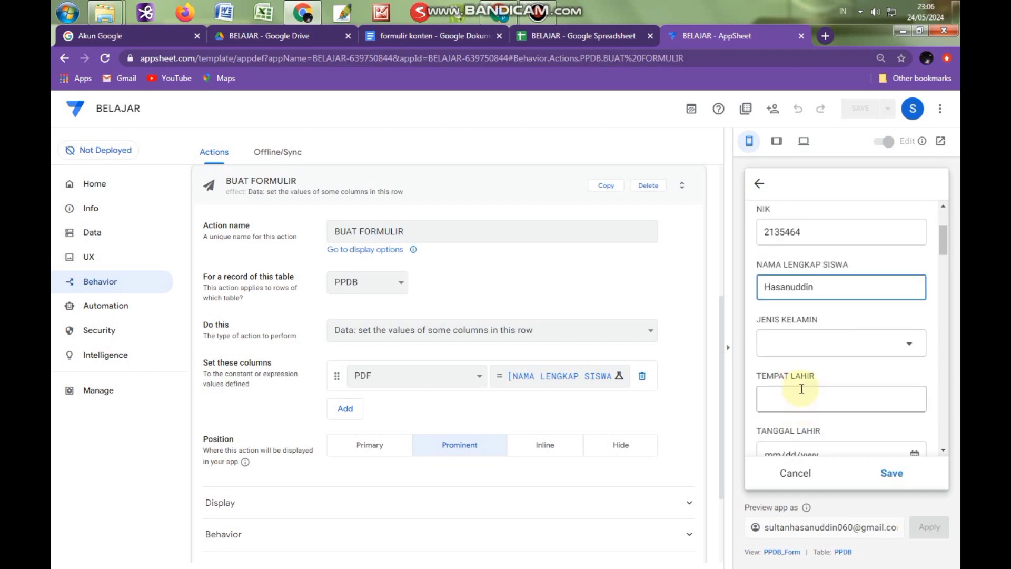
click(825, 344)
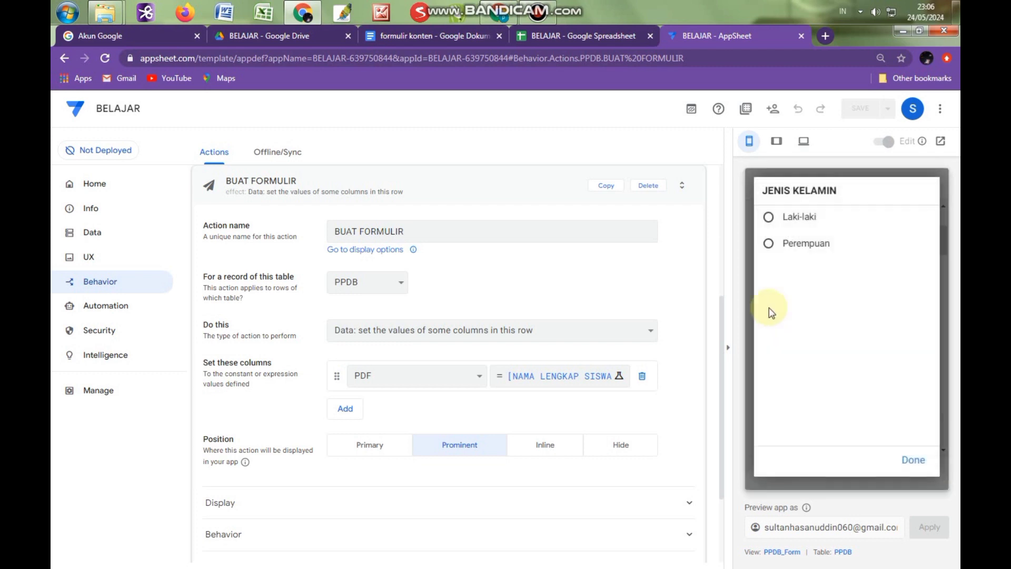
click(771, 218)
click(829, 401)
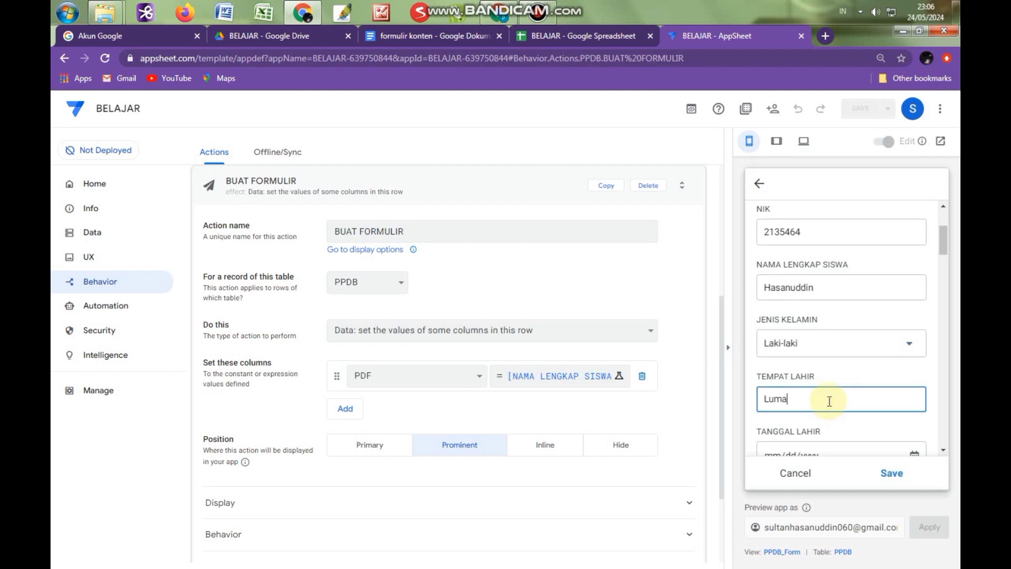
text(Lumajang)
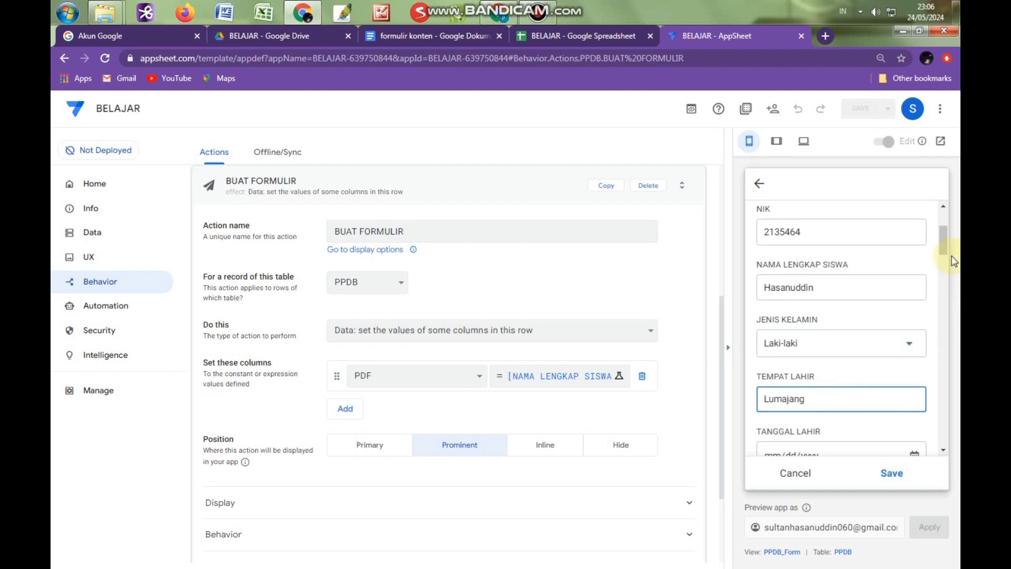
Pick the student's date of birth, set AGAMA to Islam and enter 1 for ANAK KE.
drag(943, 247, 943, 266)
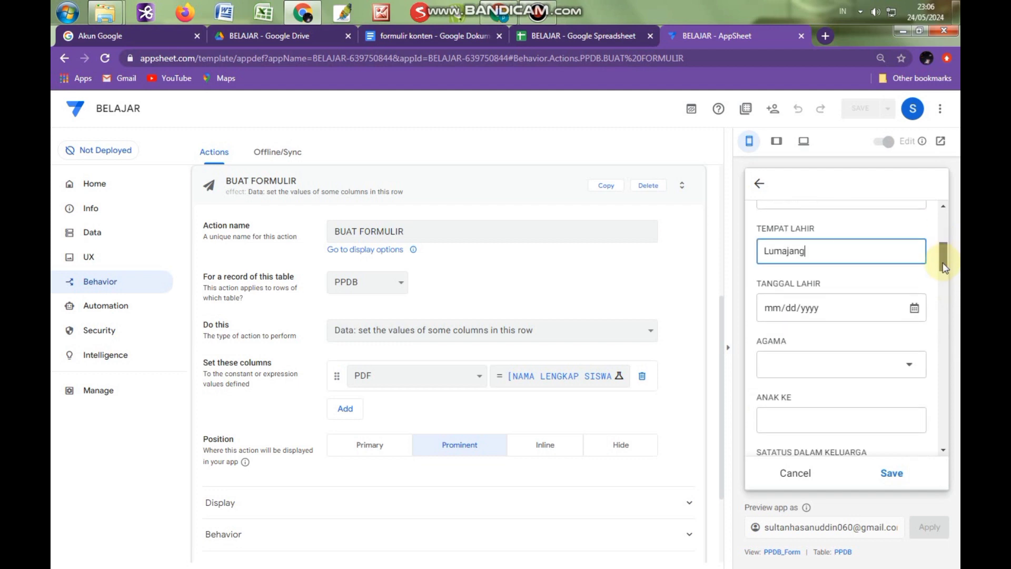
click(915, 309)
click(914, 311)
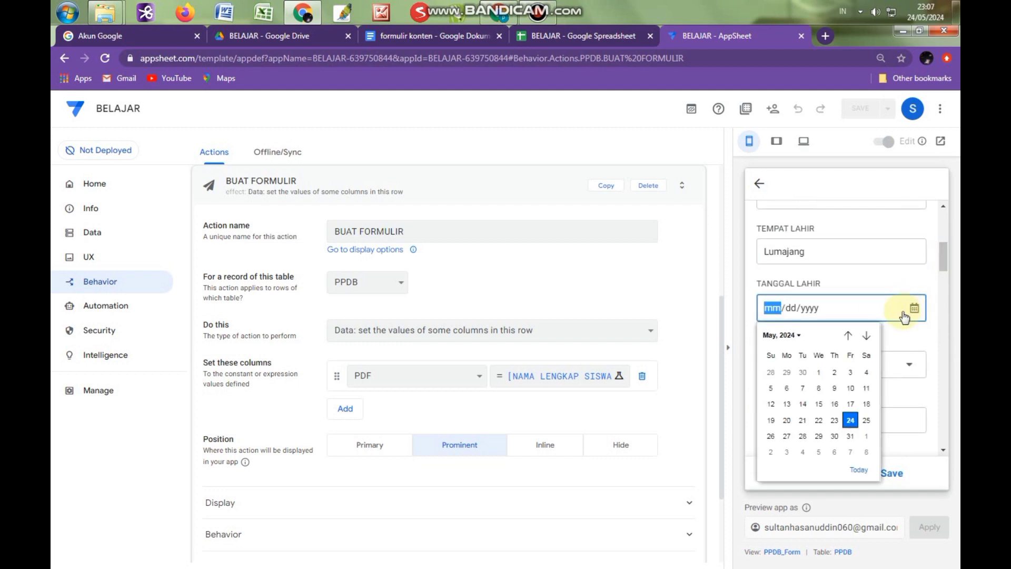
click(839, 419)
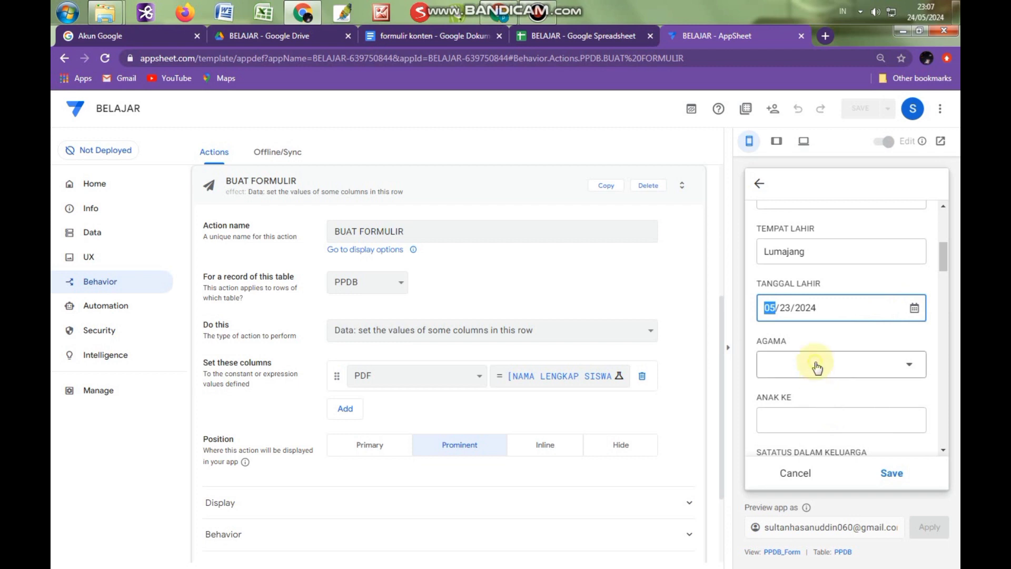
click(817, 364)
click(770, 218)
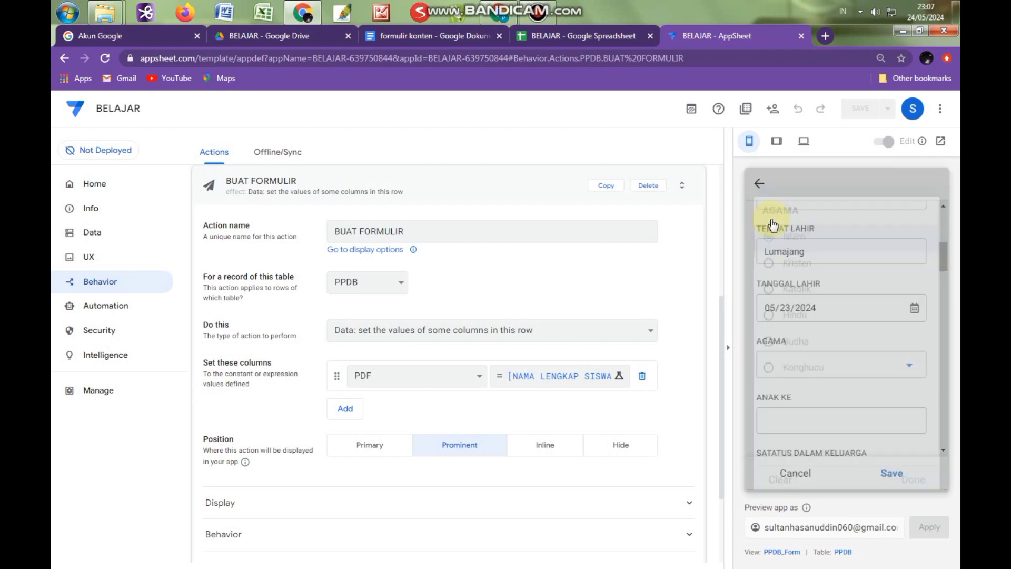
click(821, 415)
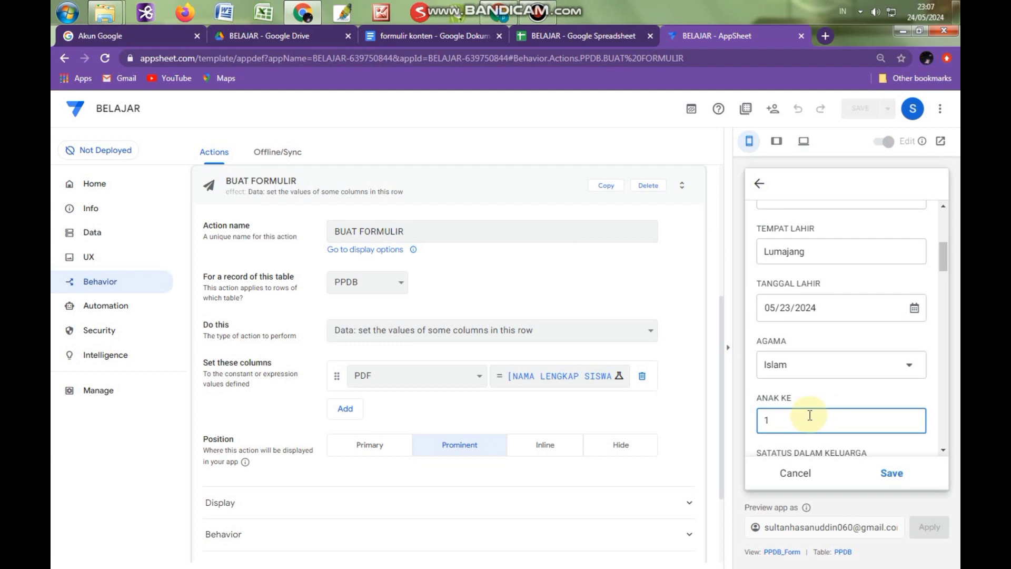
scroll(943, 287, down, 3)
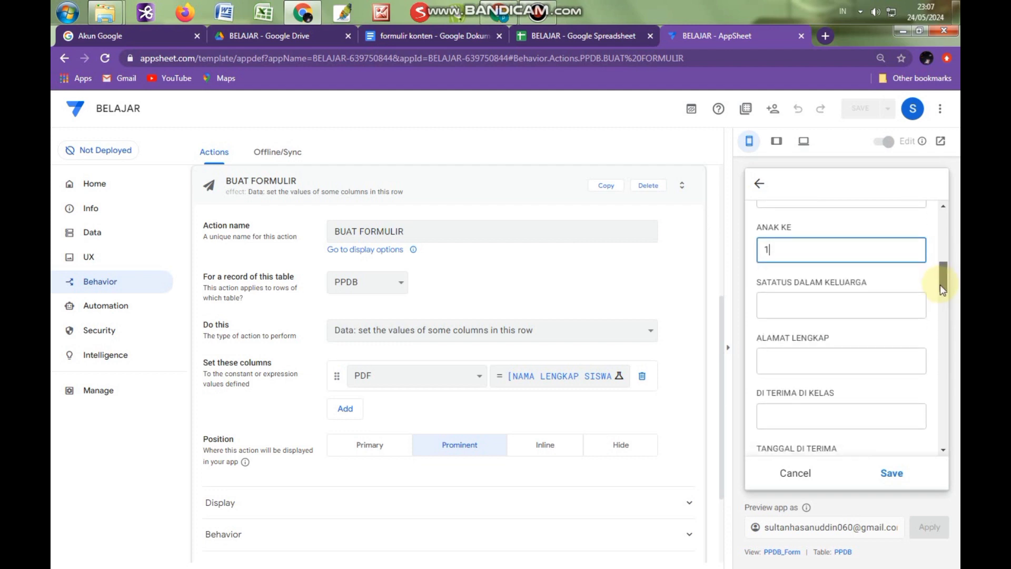
Save and sync the new PPDB registration in the app preview, and open the saved student's record.
scroll(943, 287, down, 1)
click(816, 280)
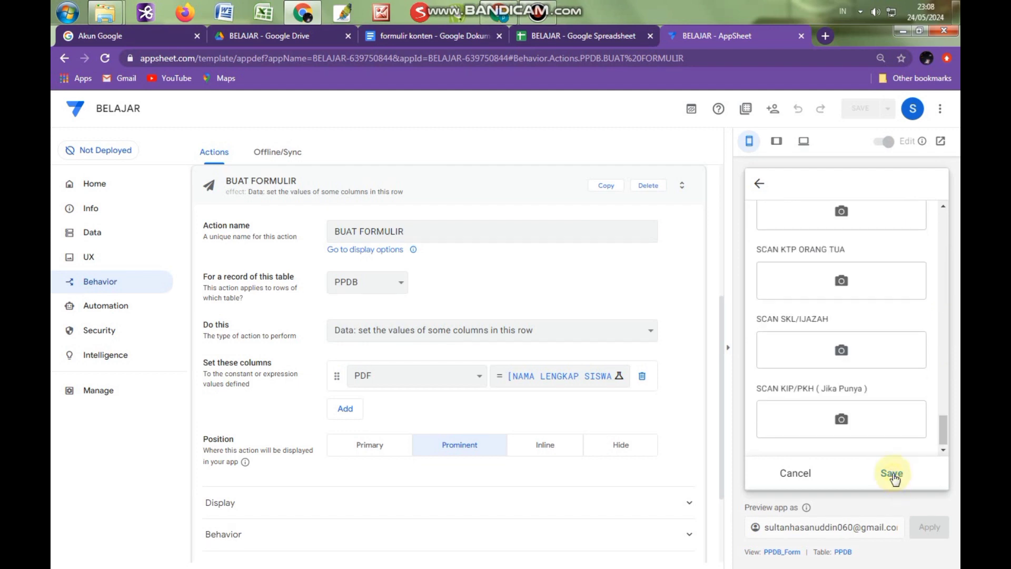
click(892, 474)
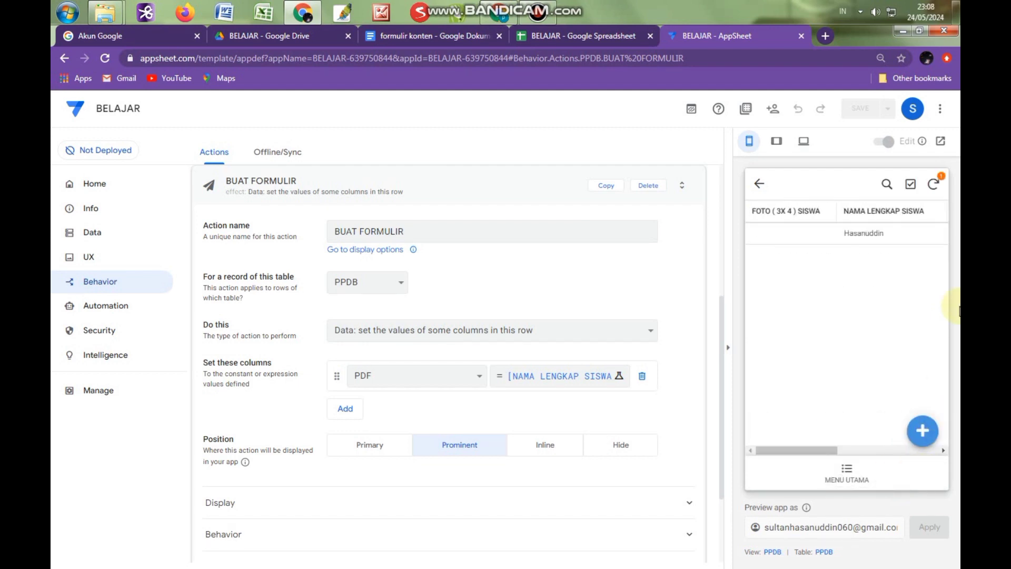
click(934, 185)
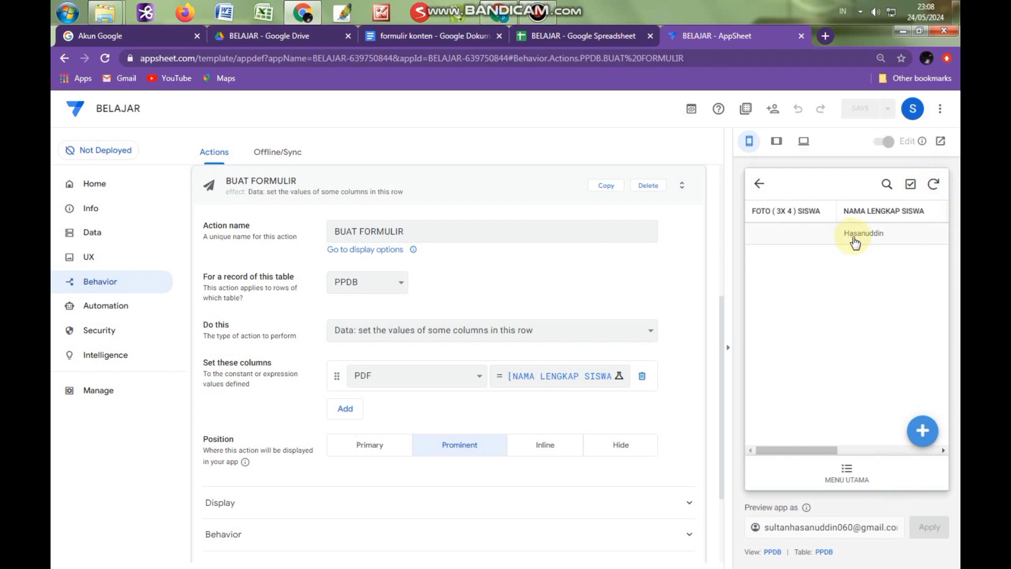
drag(827, 451, 906, 451)
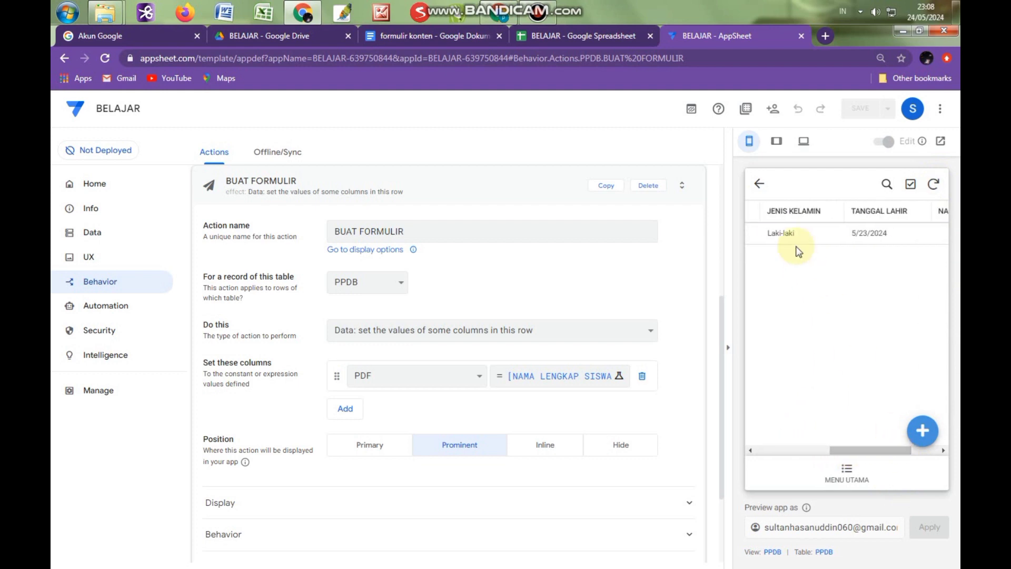
click(794, 236)
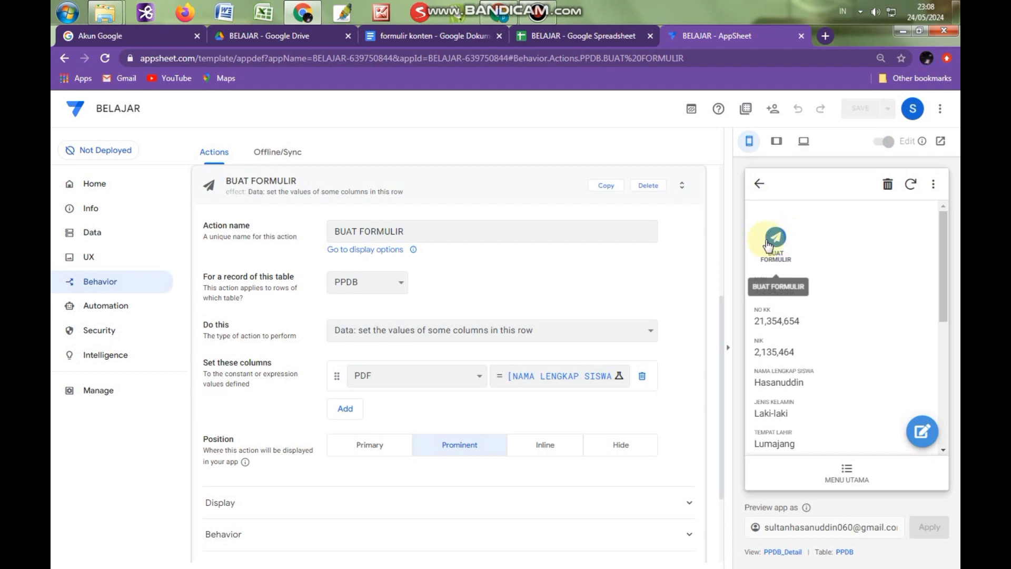
Set the BUAT FORMULIR action's icon to the solid PDF file icon found by searching for pdf, and save the app.
click(267, 511)
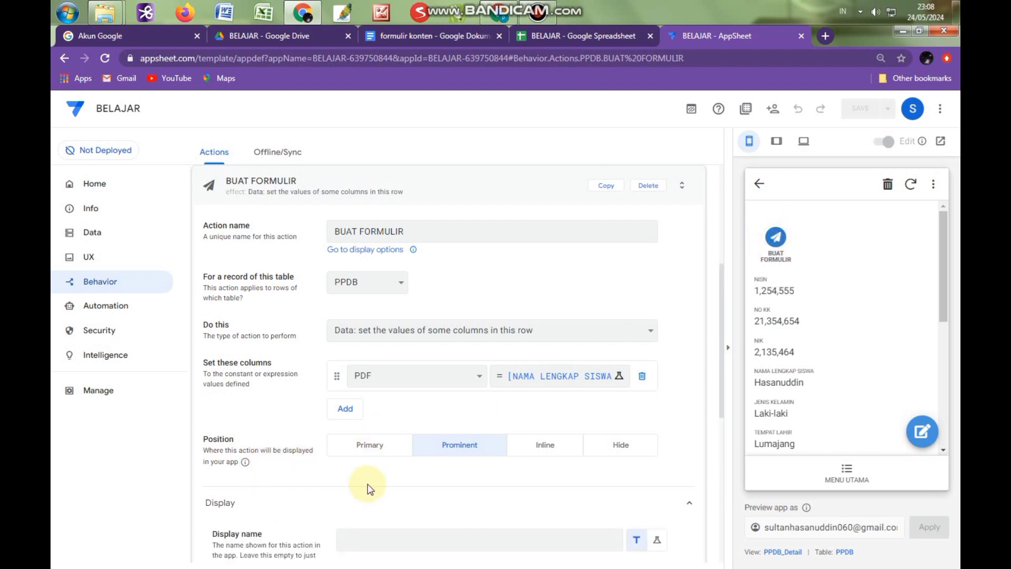
scroll(429, 451, down, 5)
click(404, 302)
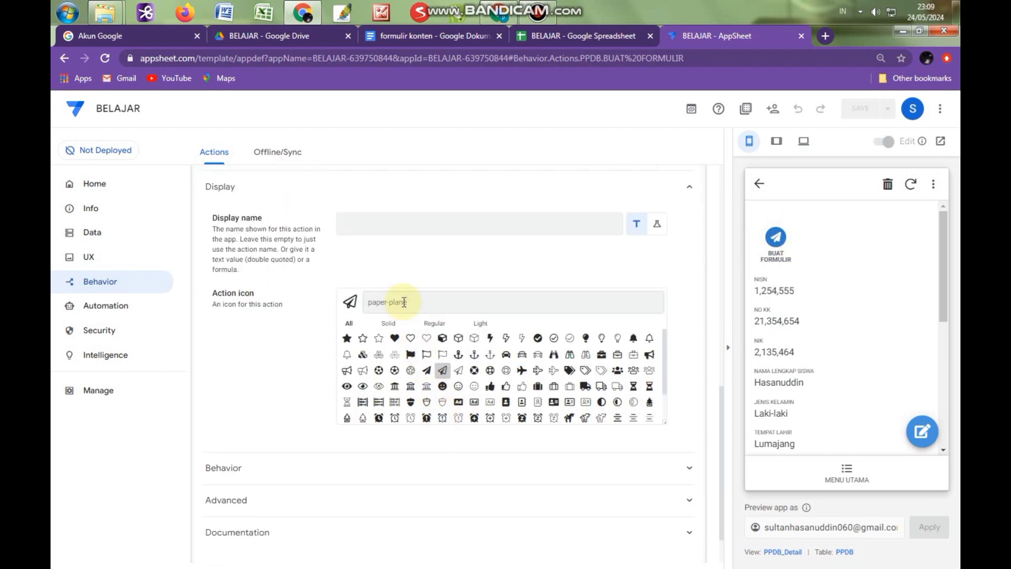
text(pdf)
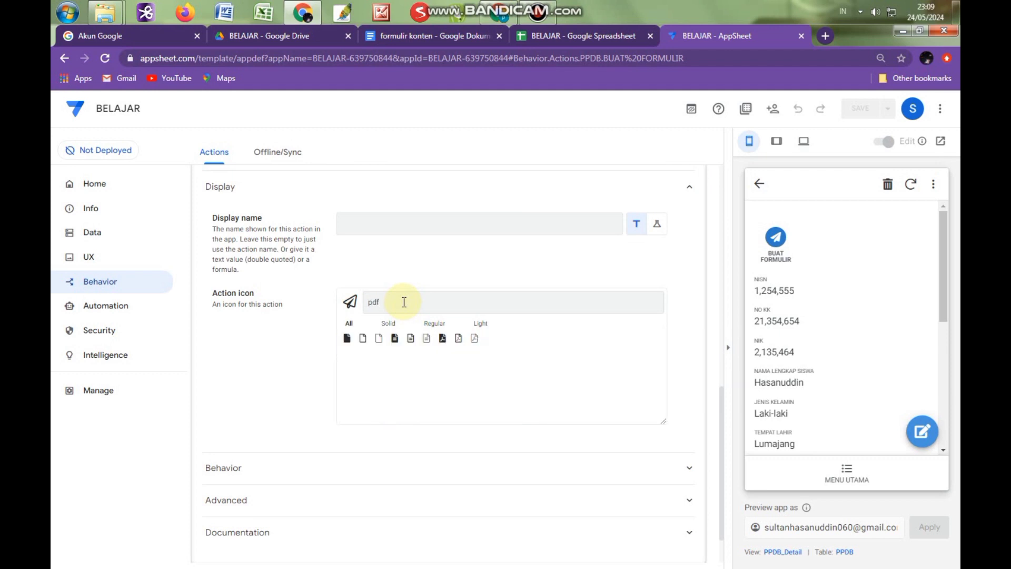
click(443, 339)
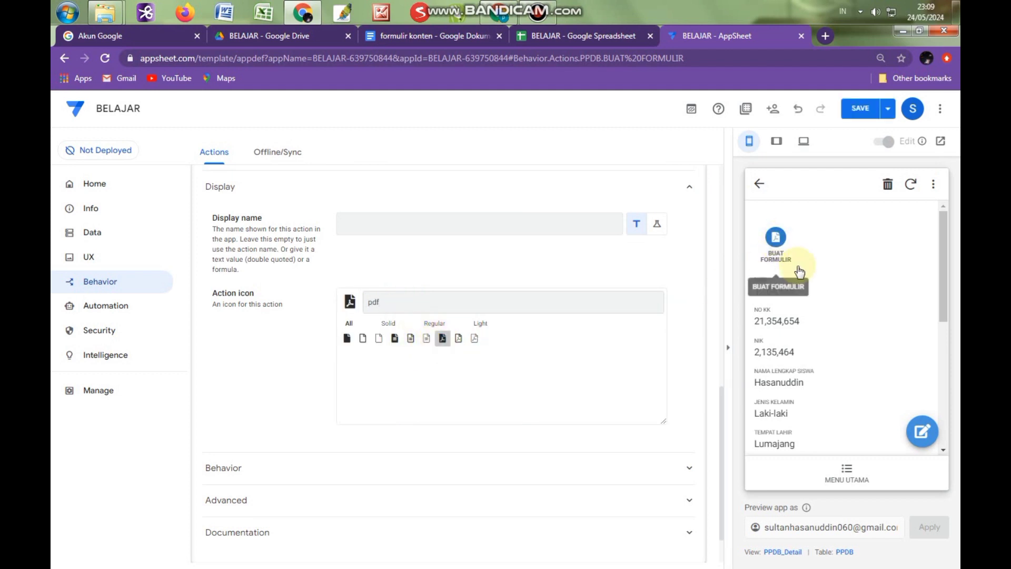
click(859, 108)
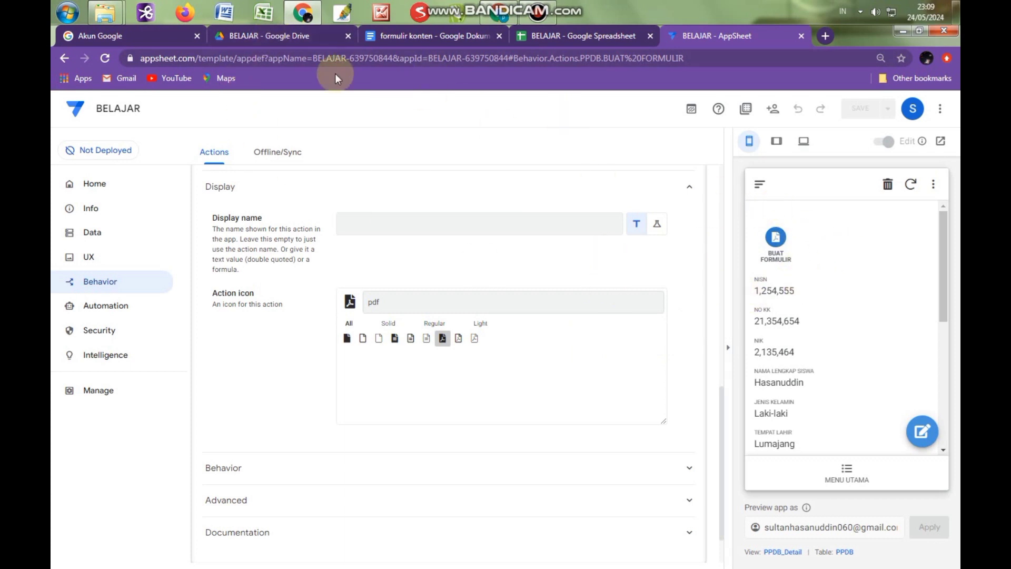
Switch to Google Drive and check the folders inside BELAJAR.
click(269, 38)
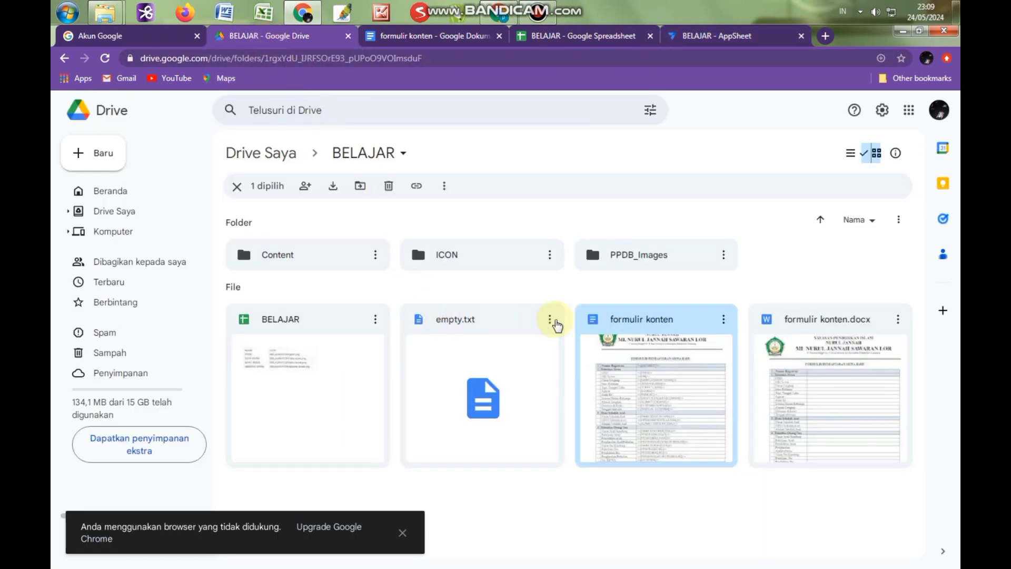
click(790, 262)
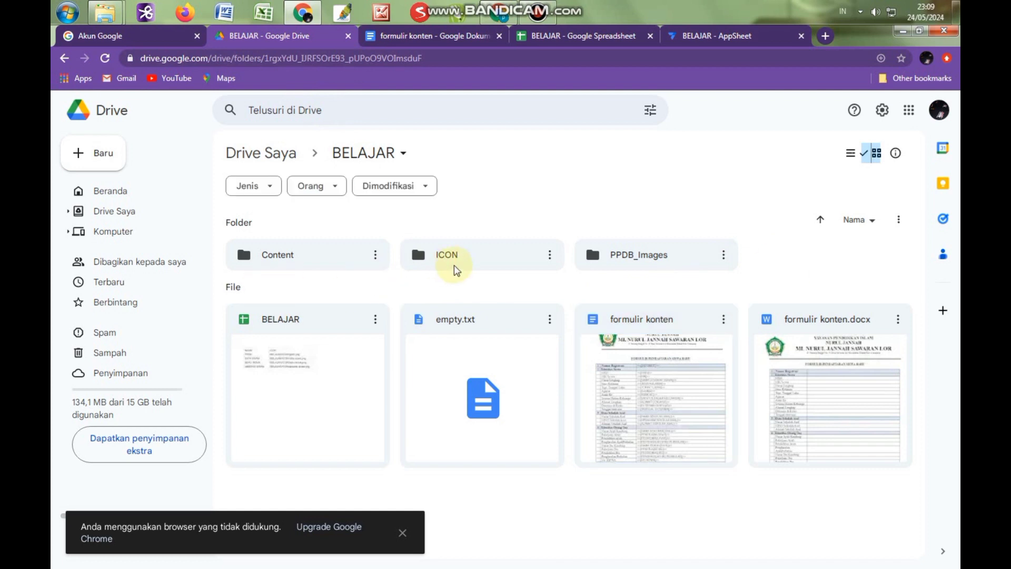
click(108, 60)
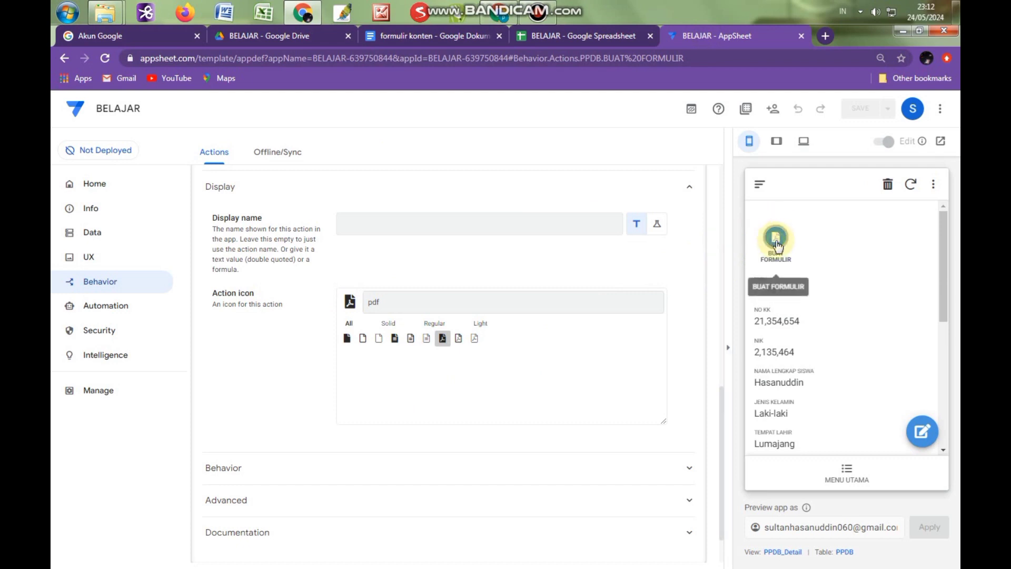
Run BUAT FORMULIR on the student's record in the AppSheet preview, and open the FORMULIR folder under BELAJAR in Google Drive.
click(777, 241)
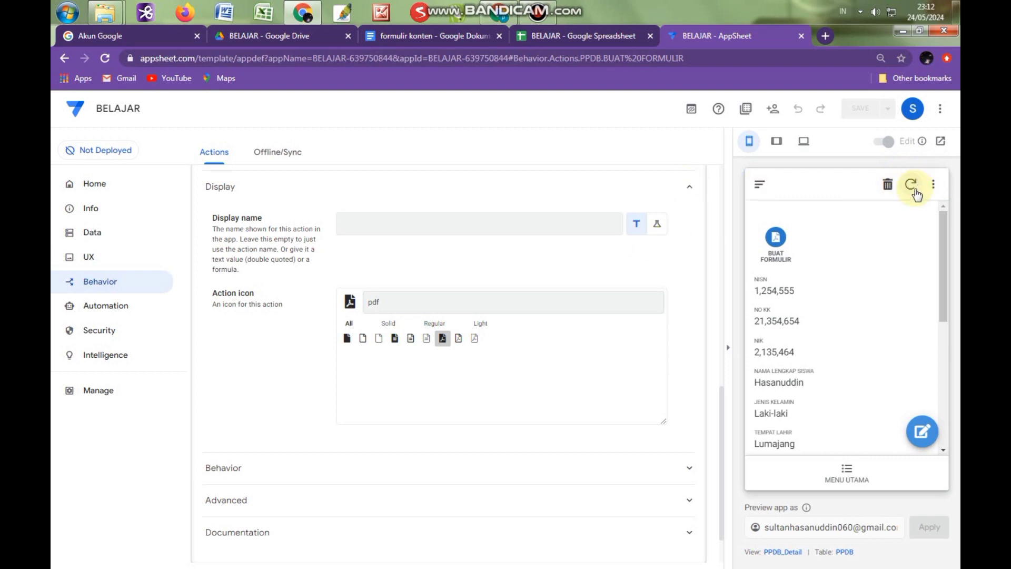
click(262, 36)
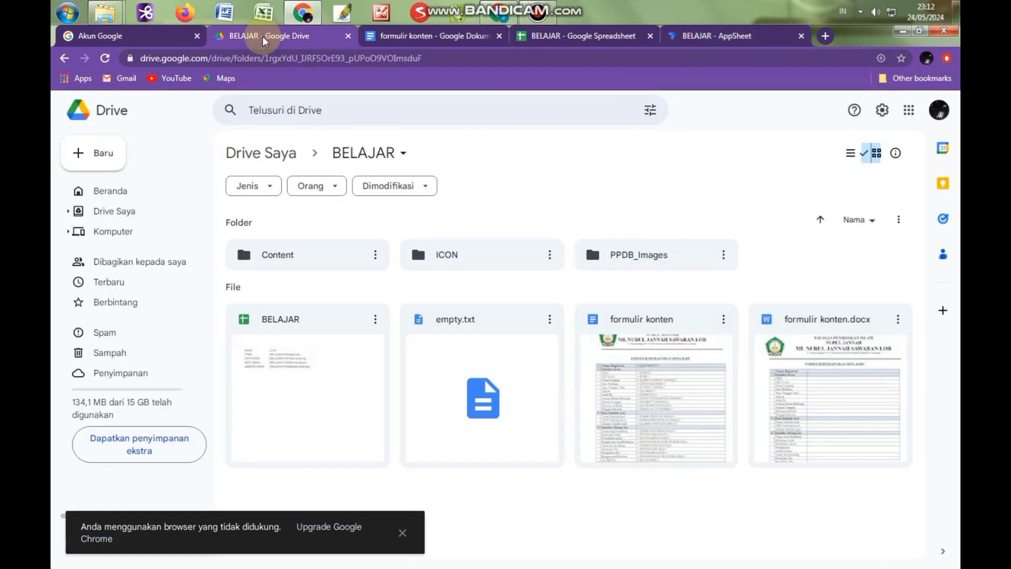
click(105, 59)
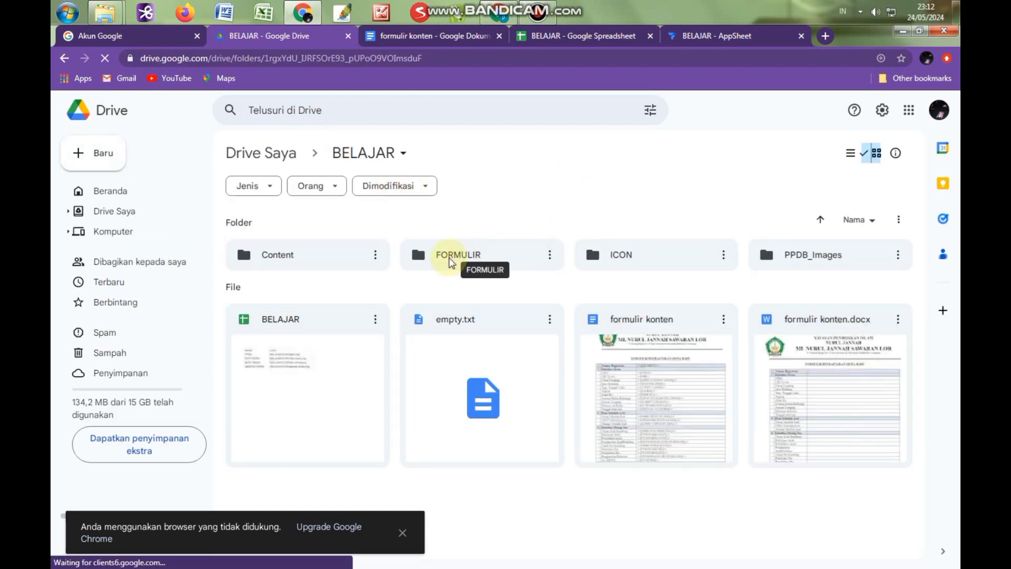
click(460, 260)
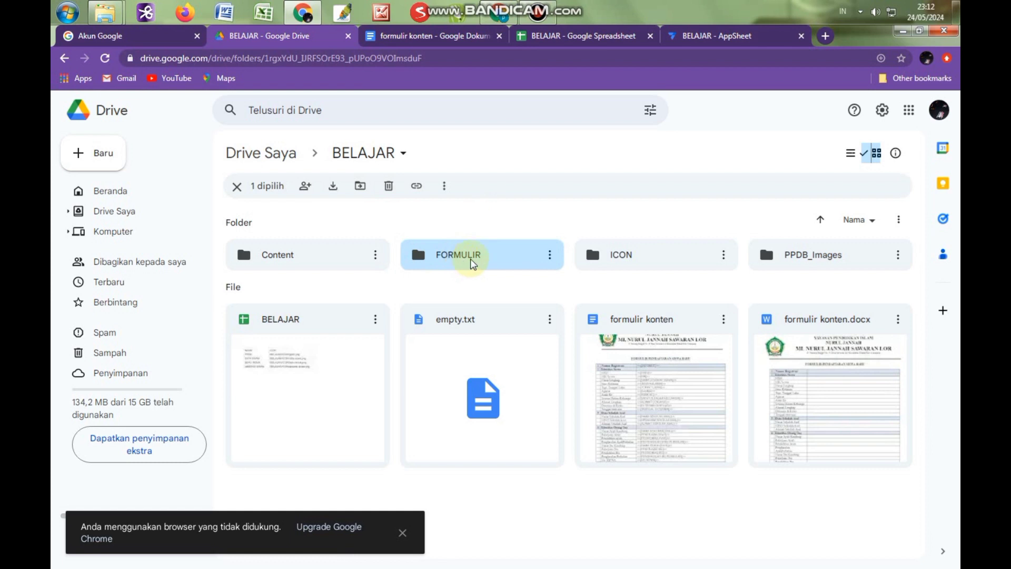
double_click(451, 257)
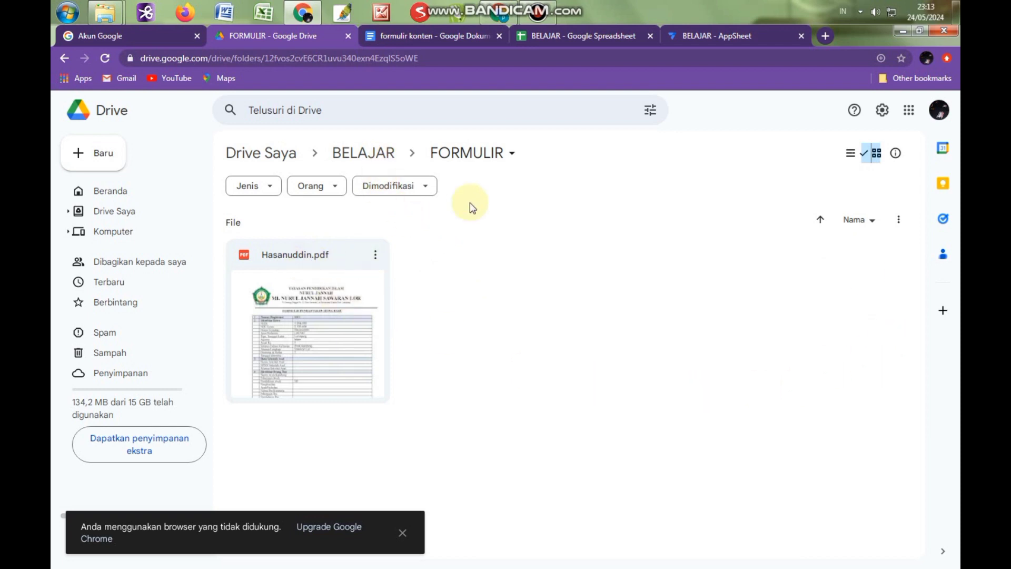
Reopen the student's PPDB record through MENU UTAMA in the AppSheet preview, and review the generated PDF in the Google Drive FORMULIR folder.
click(697, 36)
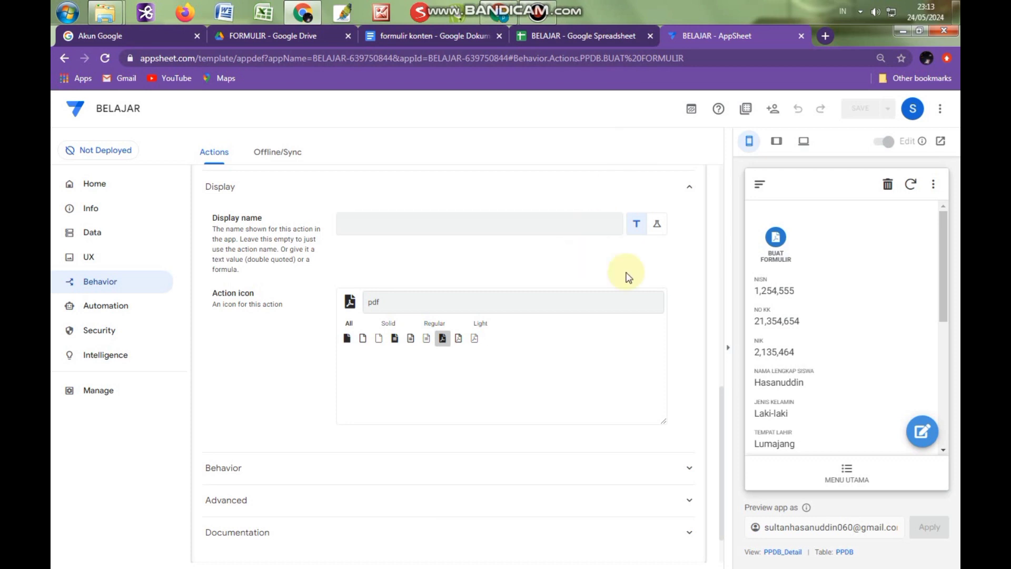
click(846, 470)
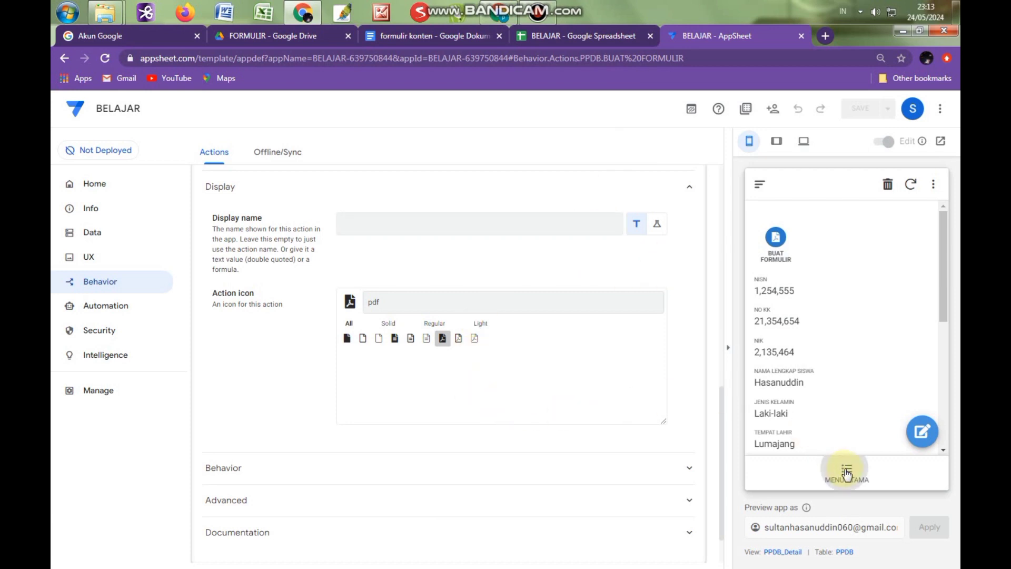
click(820, 278)
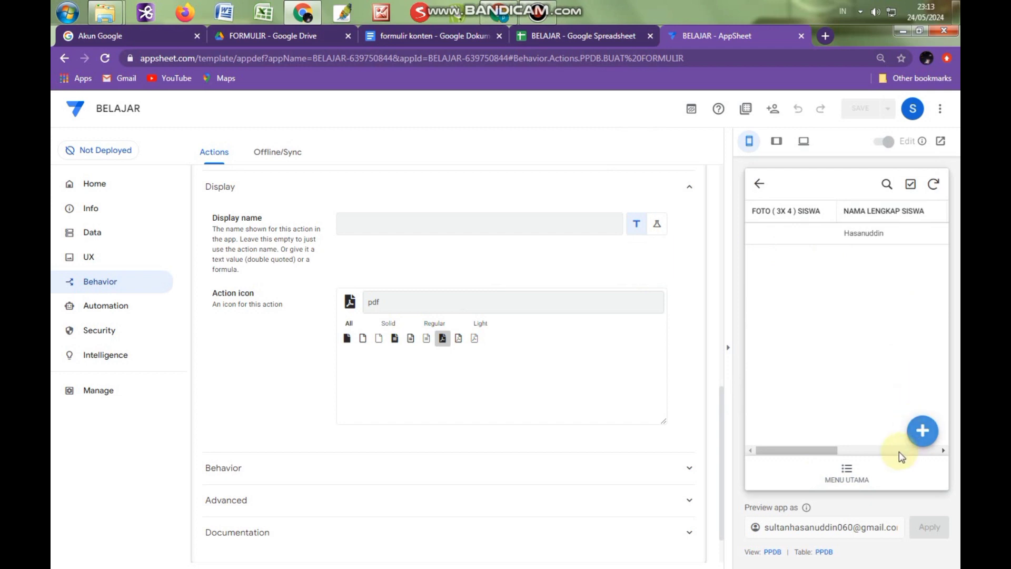
click(860, 240)
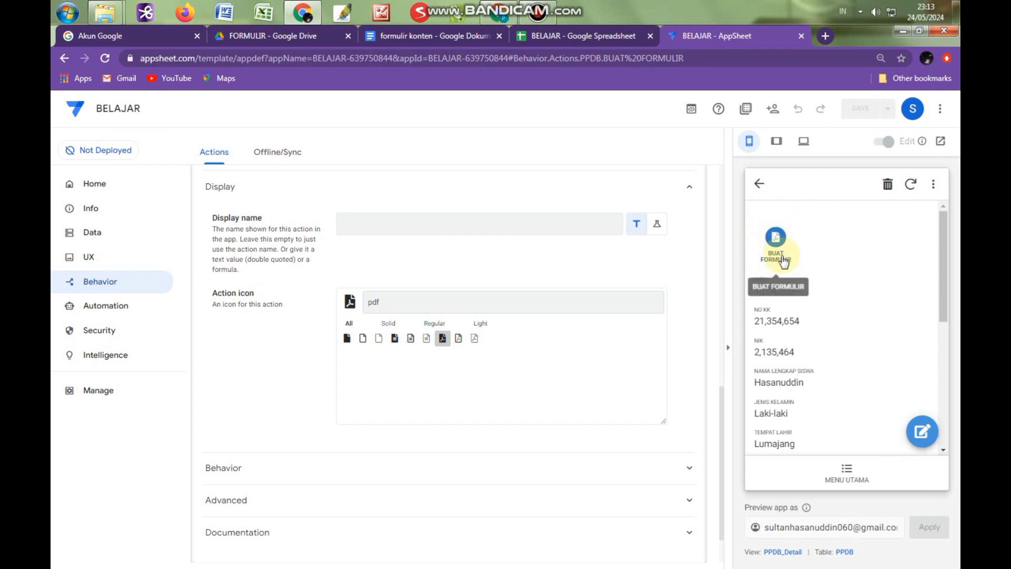
click(270, 36)
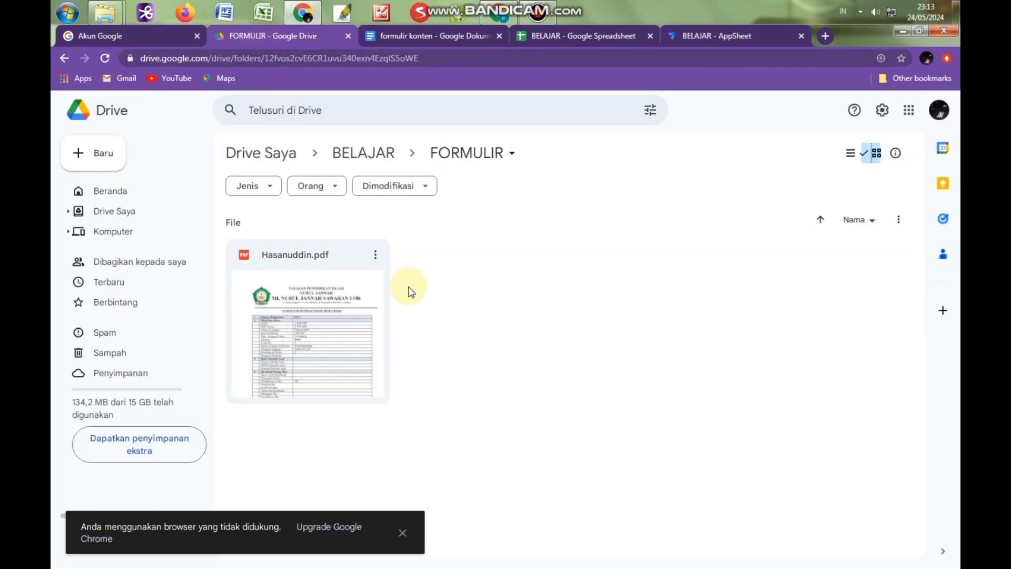
In AppSheet, add a virtual column named Cetak to the PPDB table.
click(700, 36)
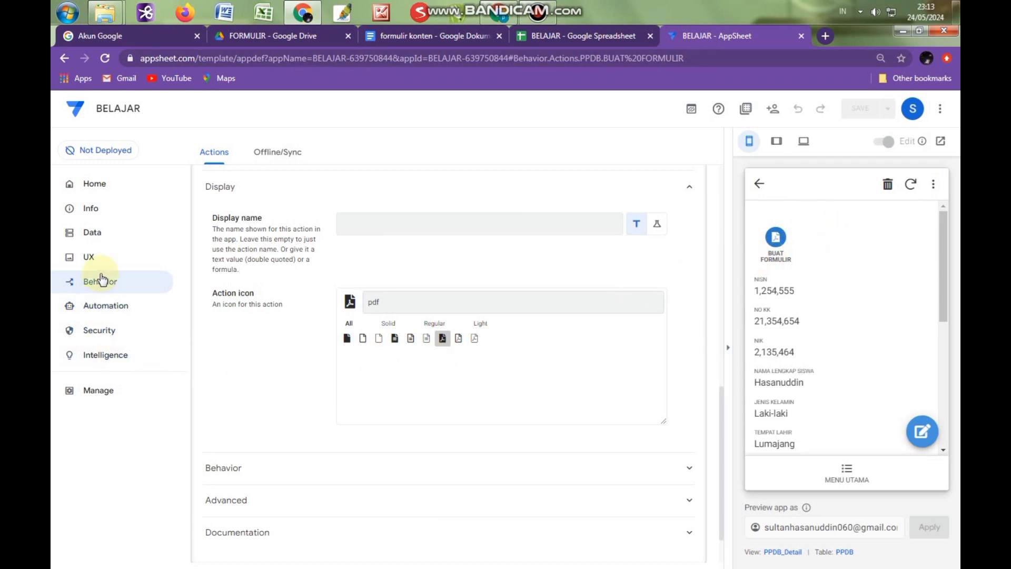
click(98, 235)
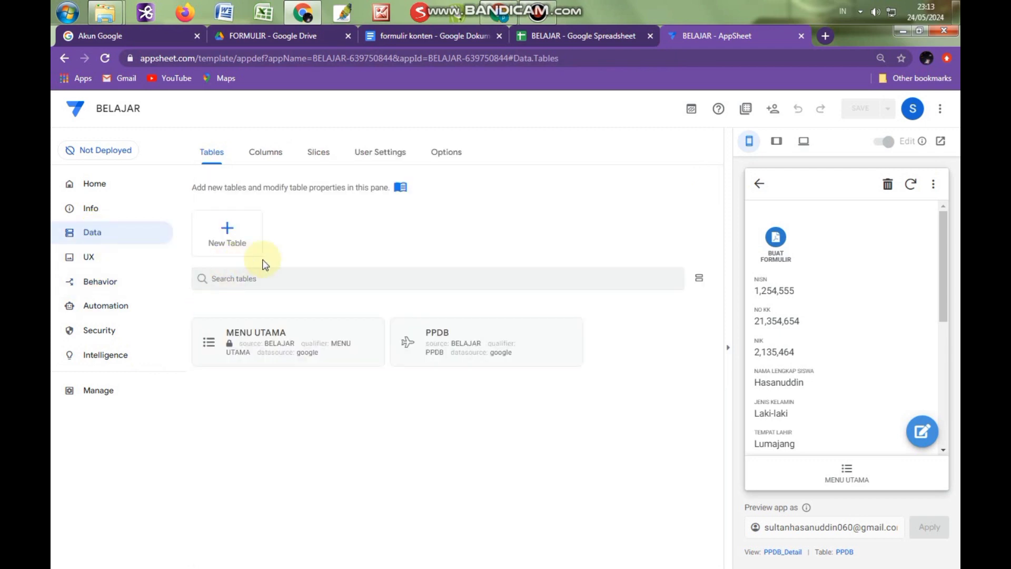
click(448, 343)
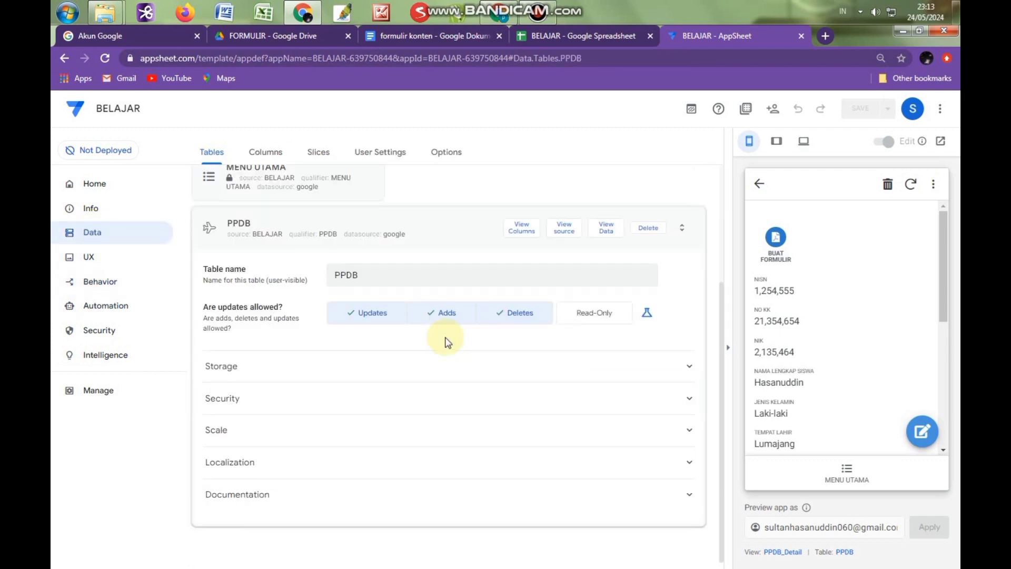
click(527, 235)
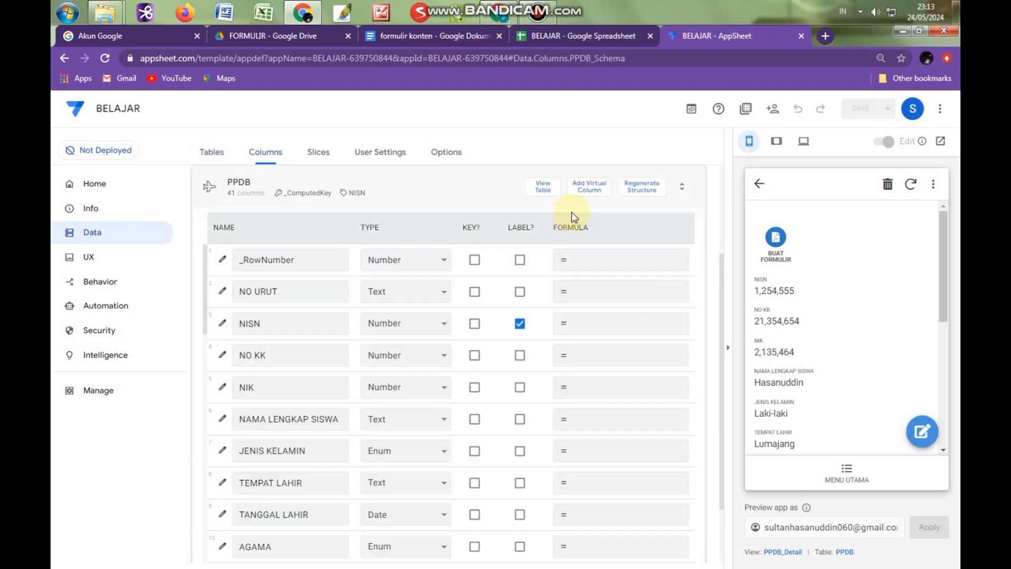
click(592, 190)
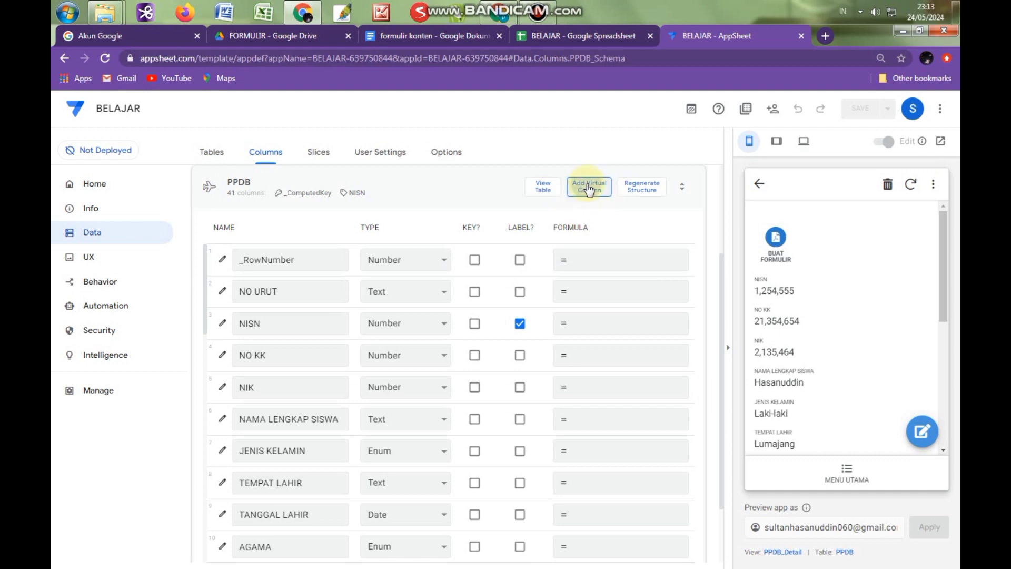
click(589, 189)
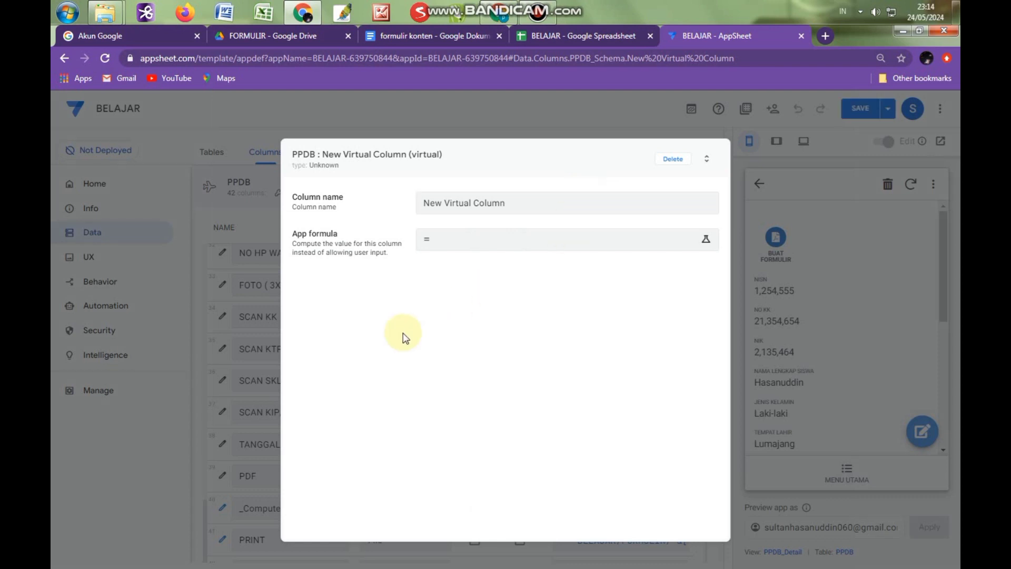
drag(517, 205, 390, 204)
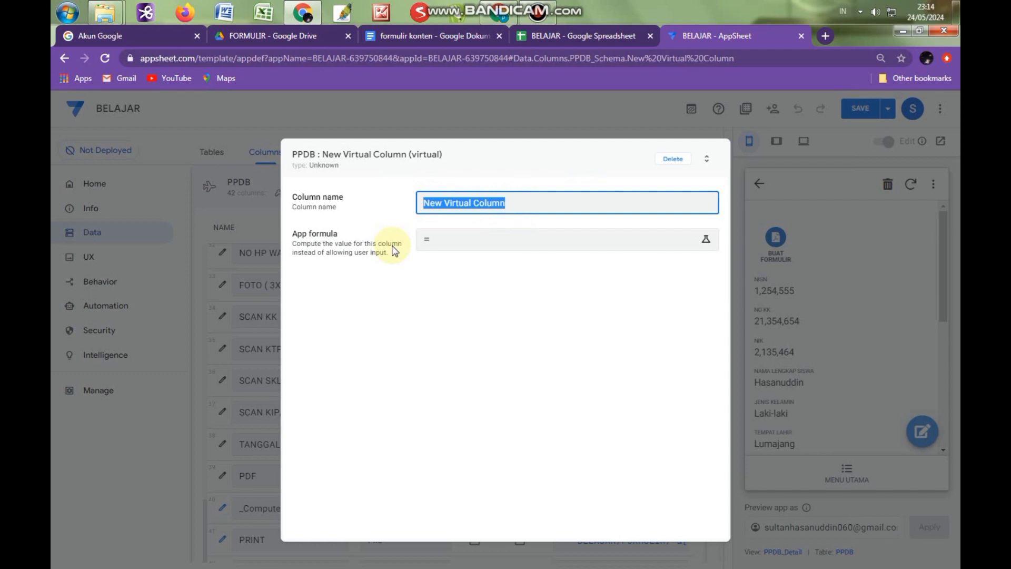
text(PP)
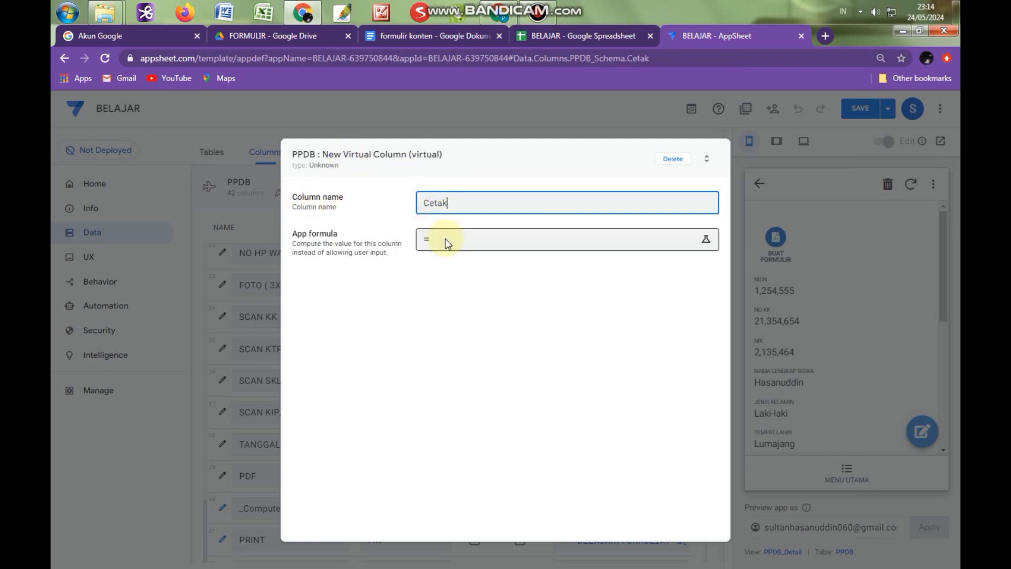
Start the Cetak column's app formula with the quoted text "BELAJAR/", copying the BELAJAR folder's name from Google Drive.
click(445, 238)
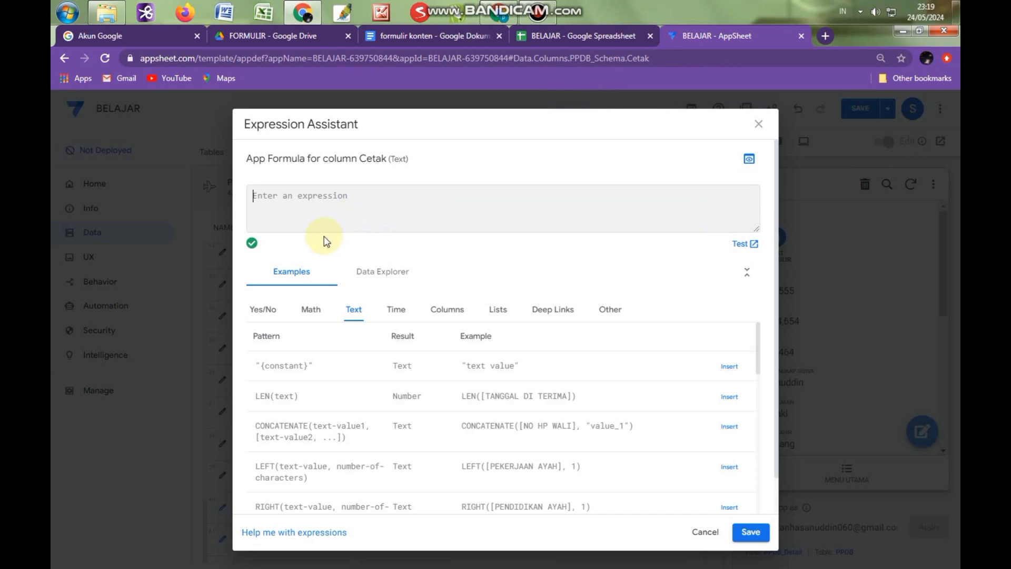
text("")
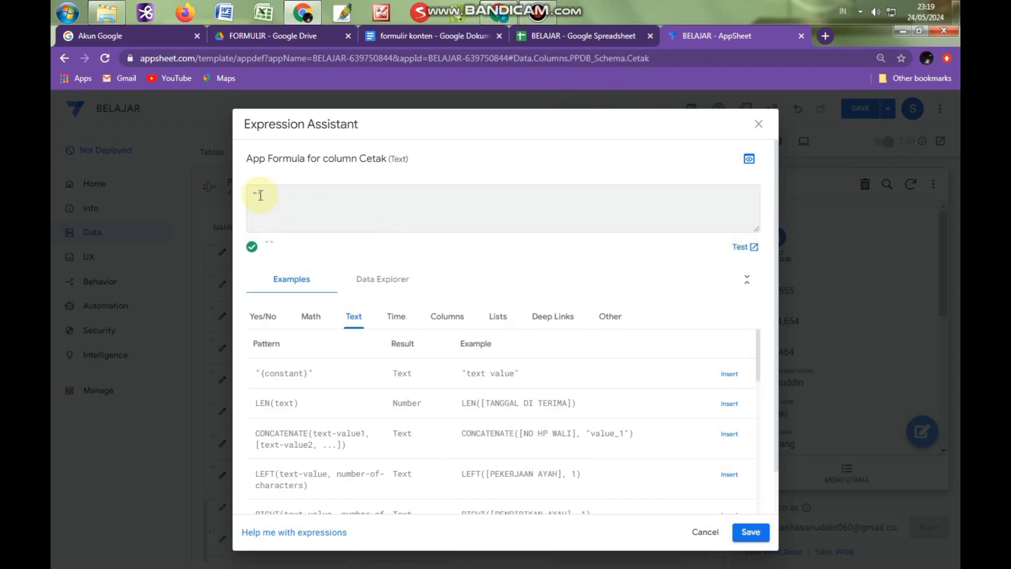
click(274, 35)
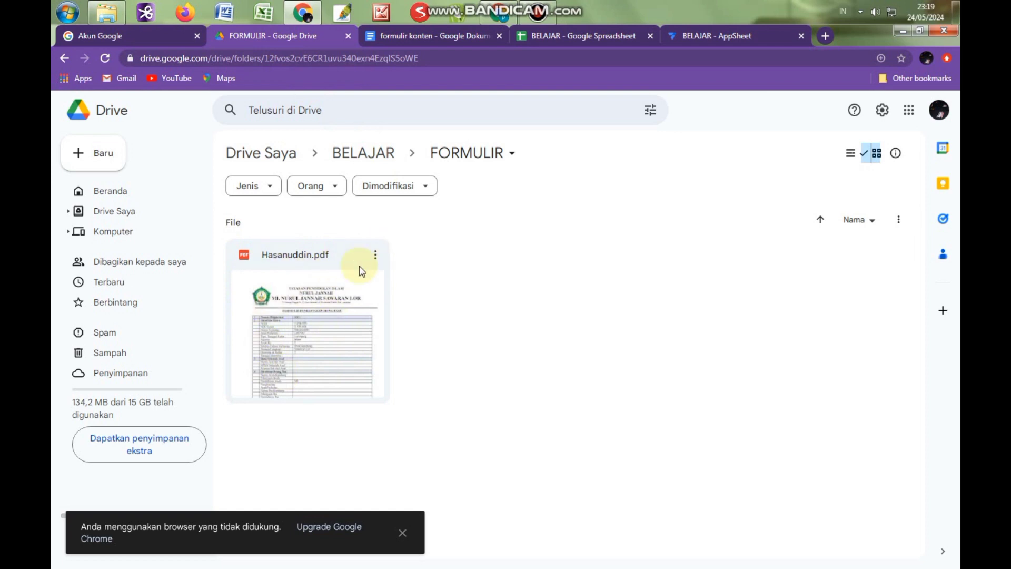
click(358, 154)
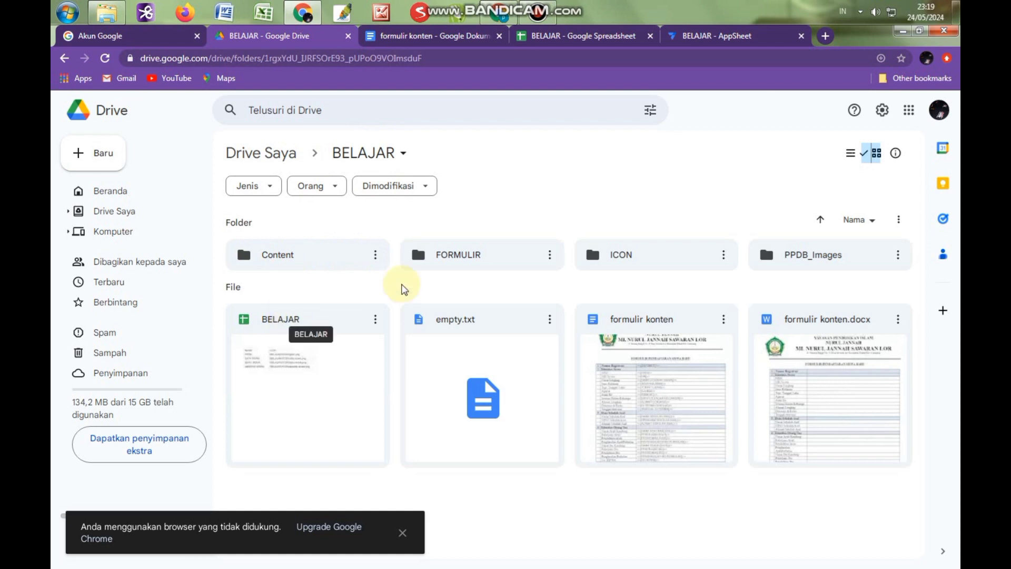
click(359, 156)
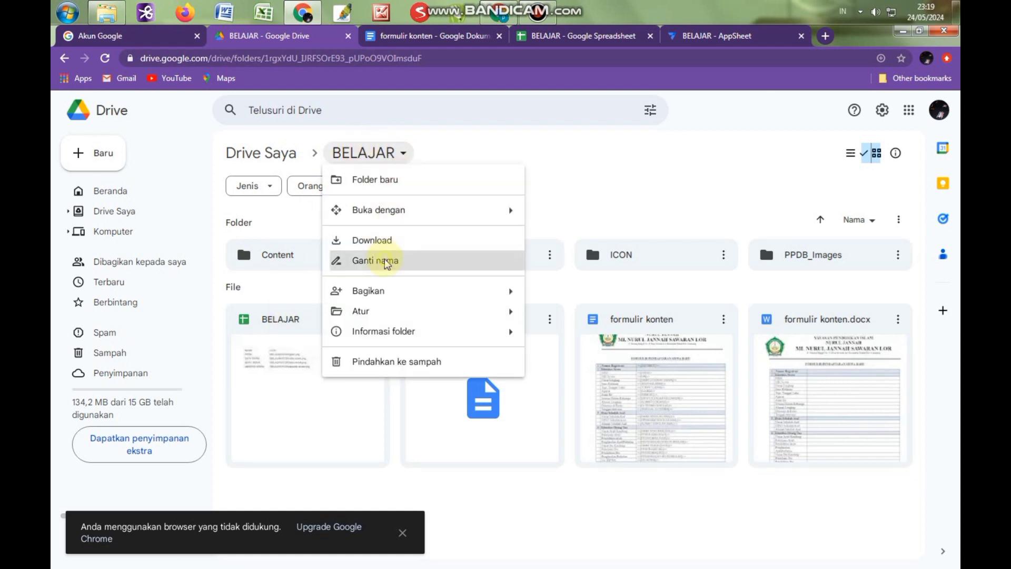
click(447, 259)
right_click(421, 328)
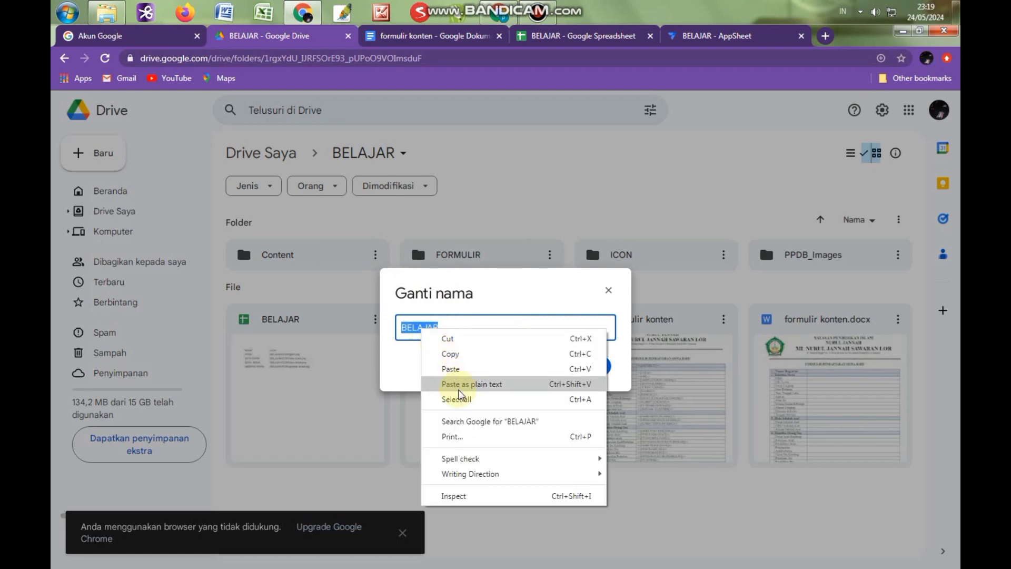
click(451, 355)
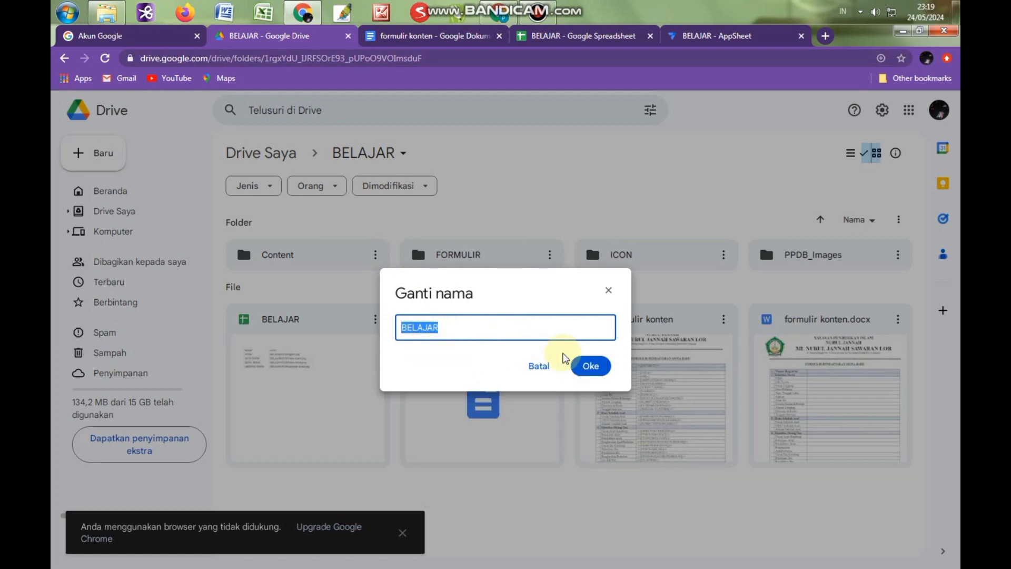
click(591, 365)
click(706, 35)
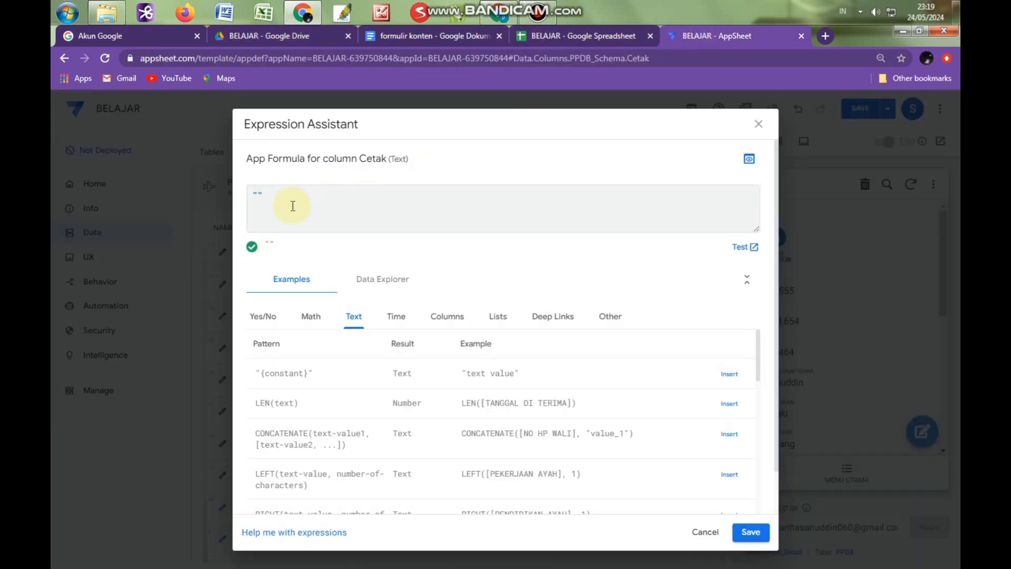
key(ctrl+v)
text(/)
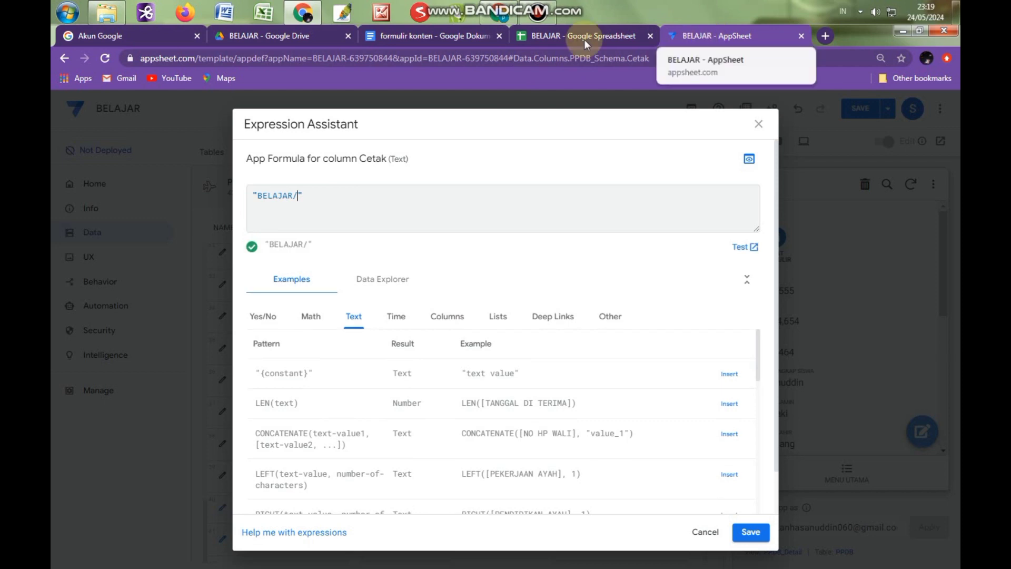
Copy the FORMULIR folder's name from Google Drive and extend the AppSheet formula to "BELAJAR/FORMULIR/"& with a new opening quote.
click(285, 37)
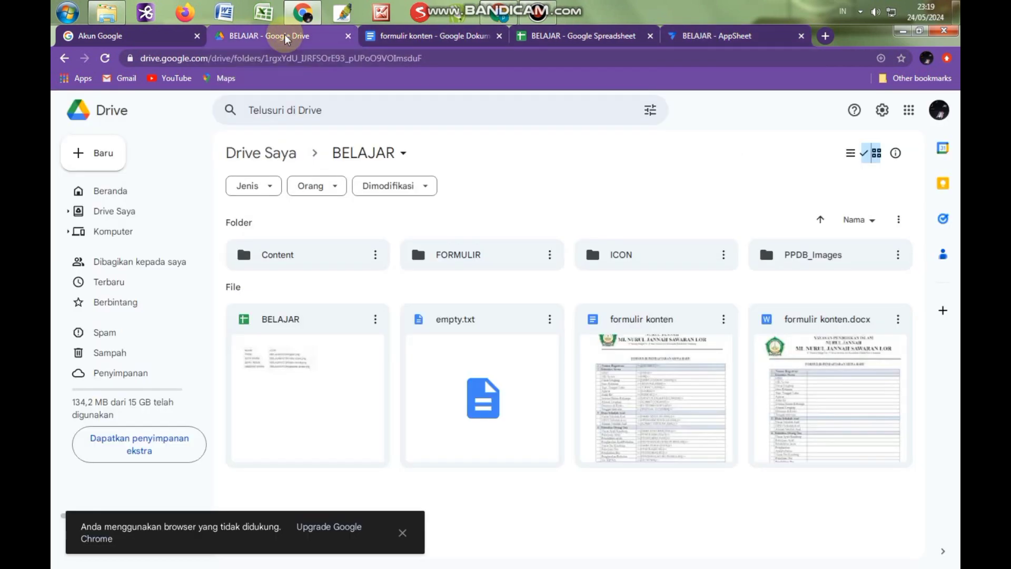
double_click(468, 258)
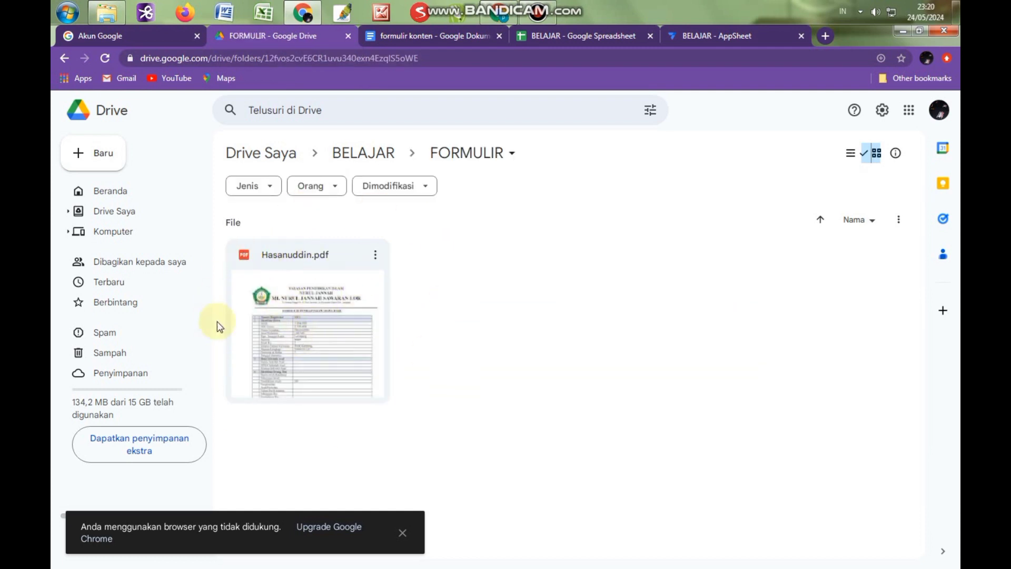
click(511, 155)
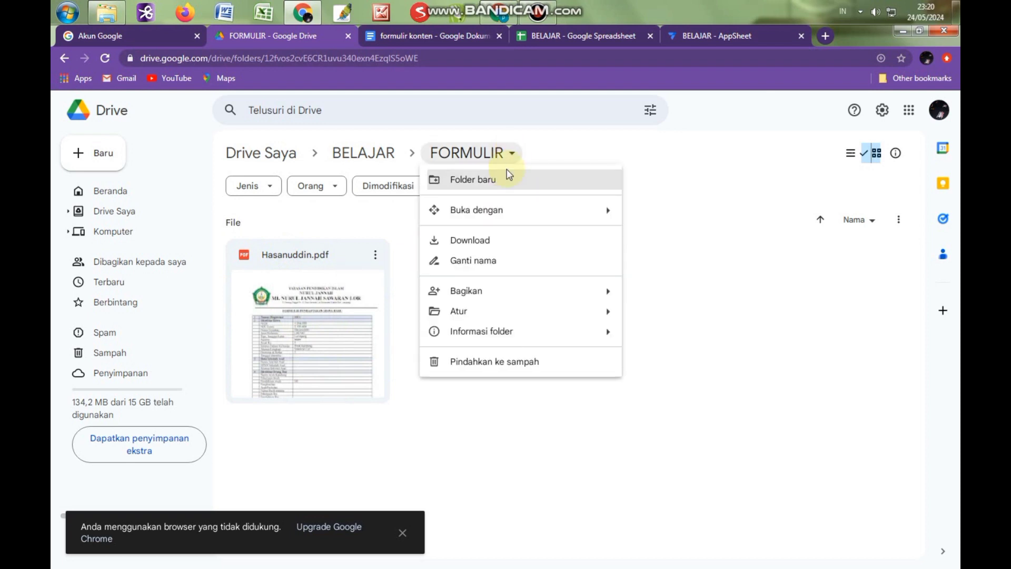
click(489, 268)
right_click(428, 326)
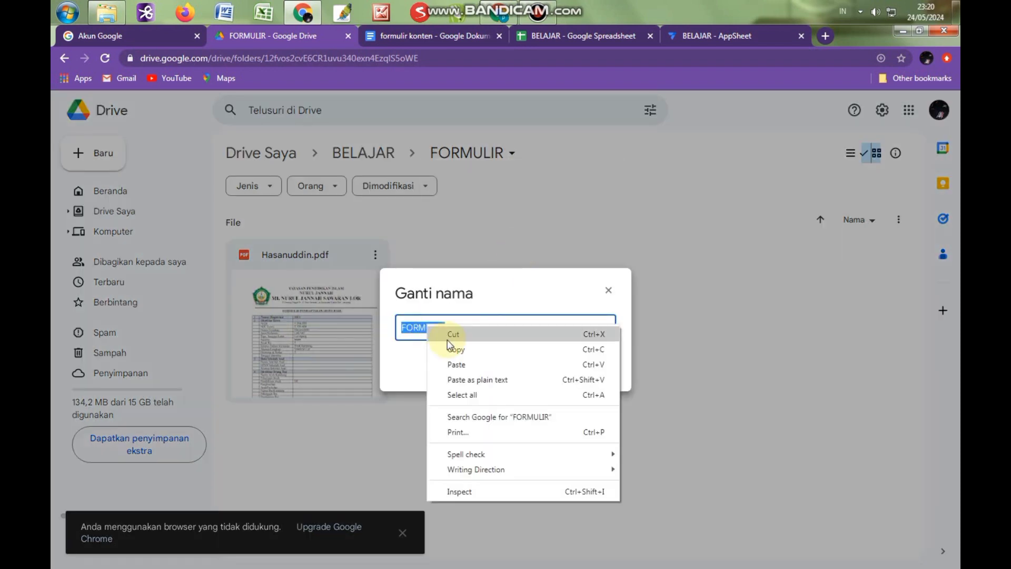
click(568, 368)
click(567, 367)
click(688, 37)
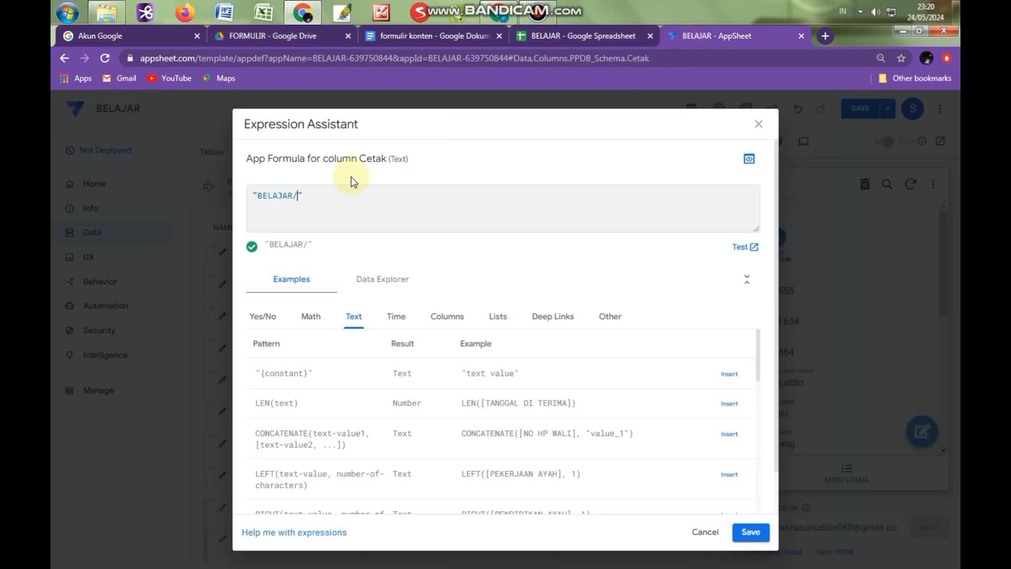
key(ctrl+v)
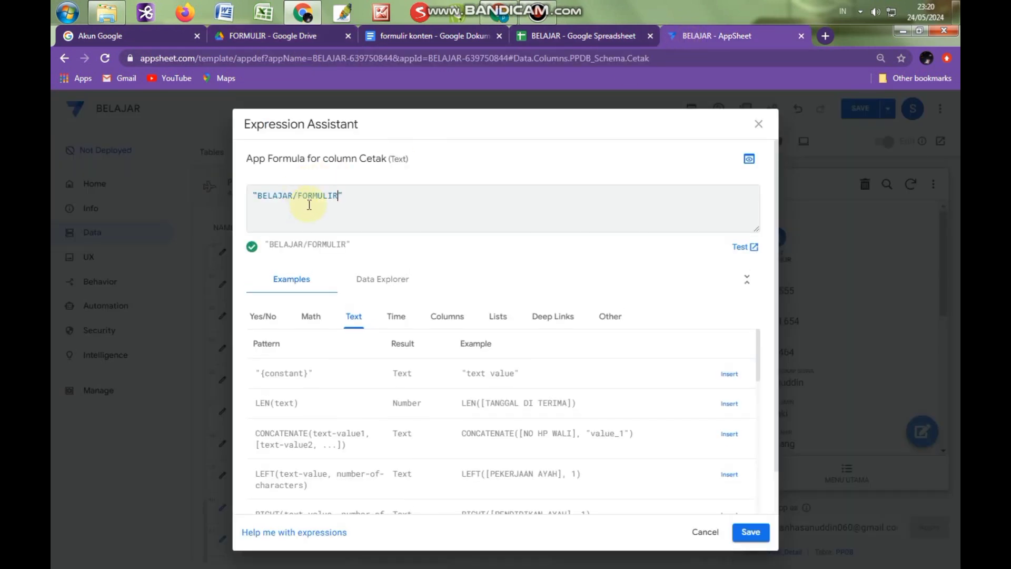
text(/&)
click(343, 213)
text(")
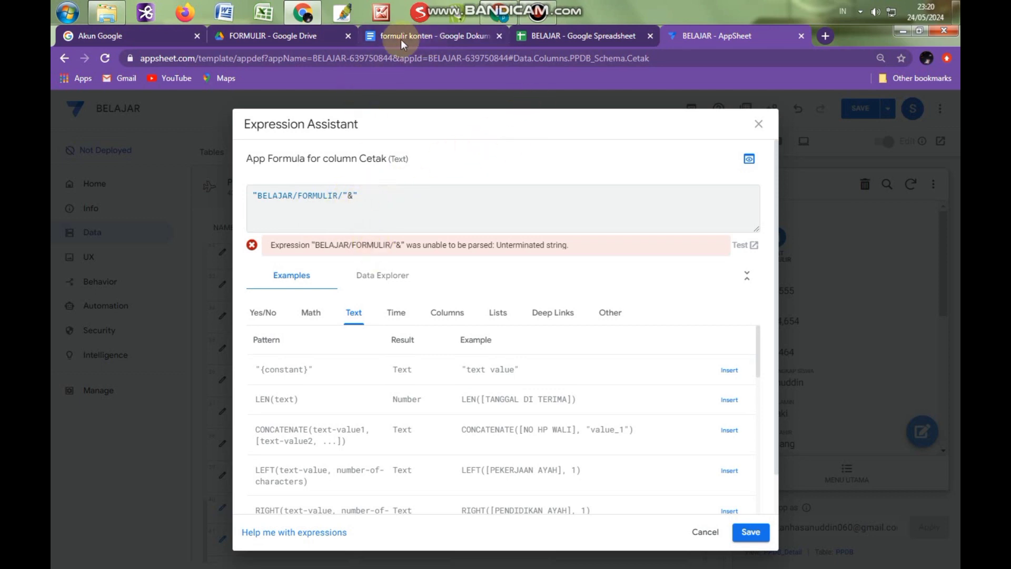
Check the generated file in Google Drive and the PDF column in Google Sheets, and add [PDF]& to the AppSheet formula.
click(257, 35)
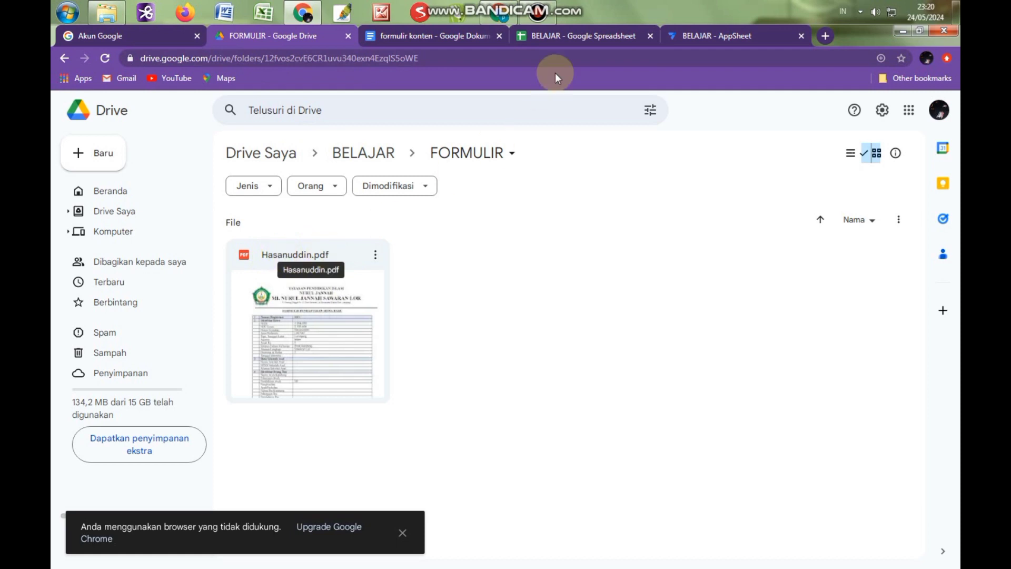
click(559, 36)
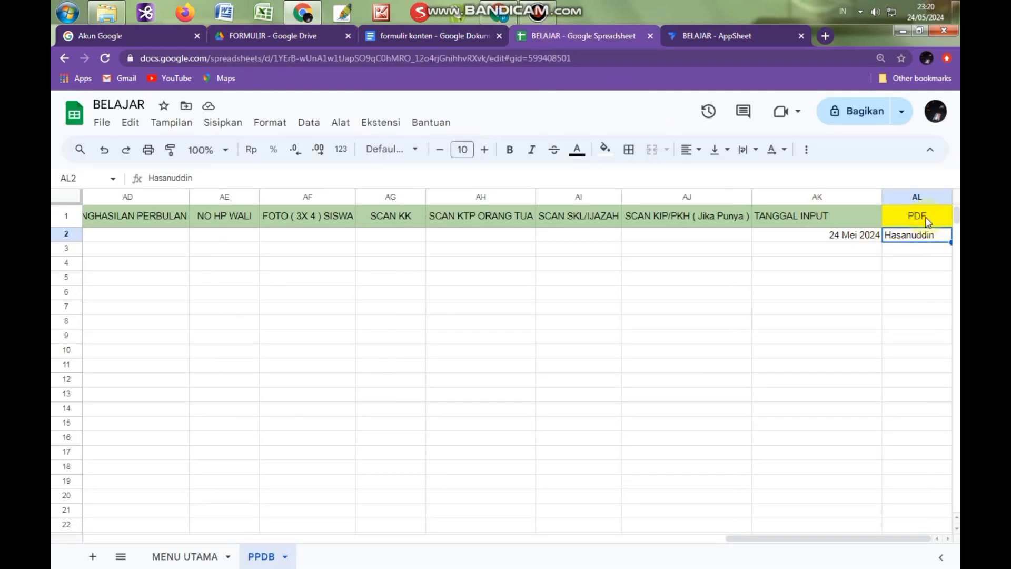
click(714, 35)
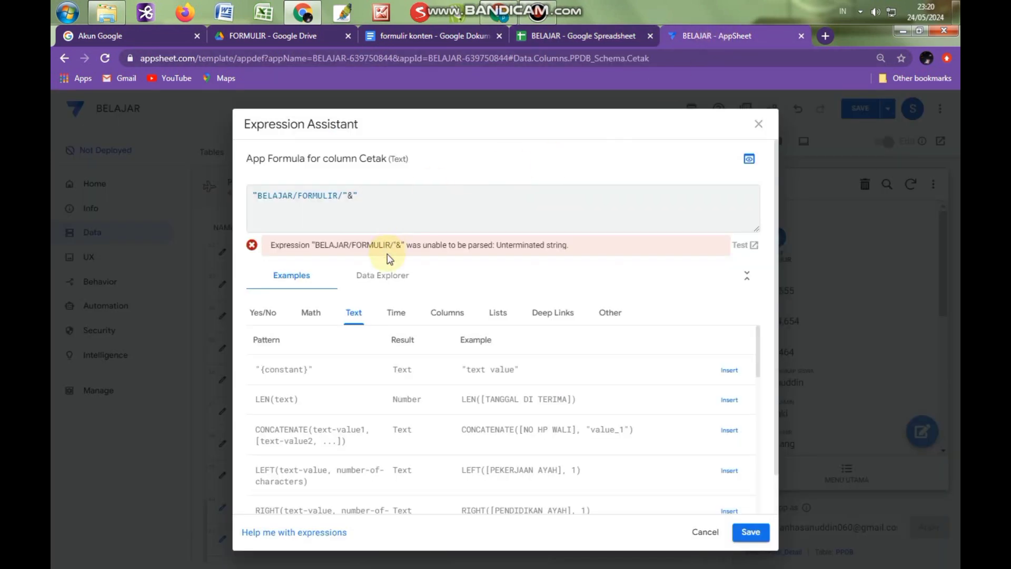
text([)
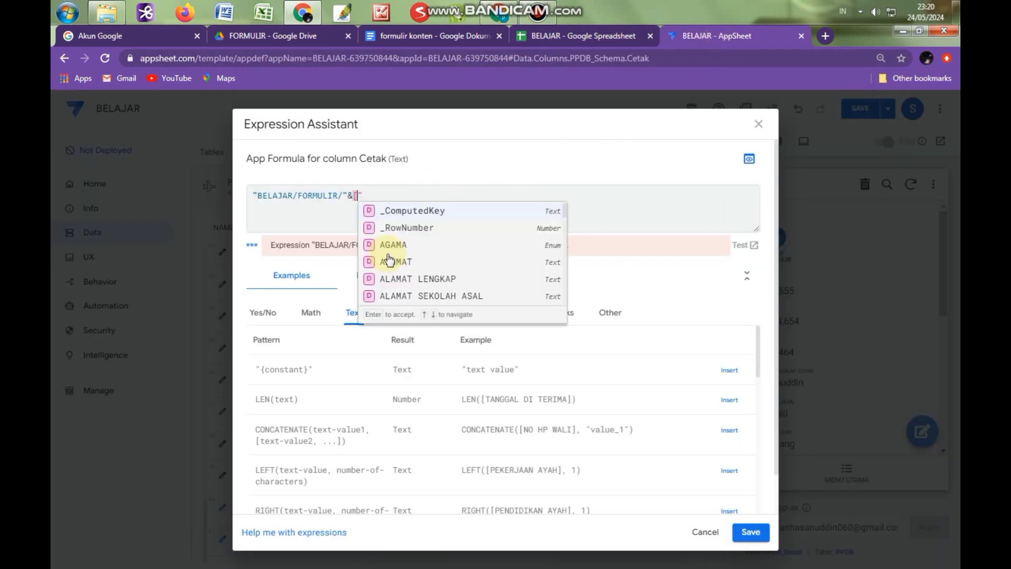
text(PDF)
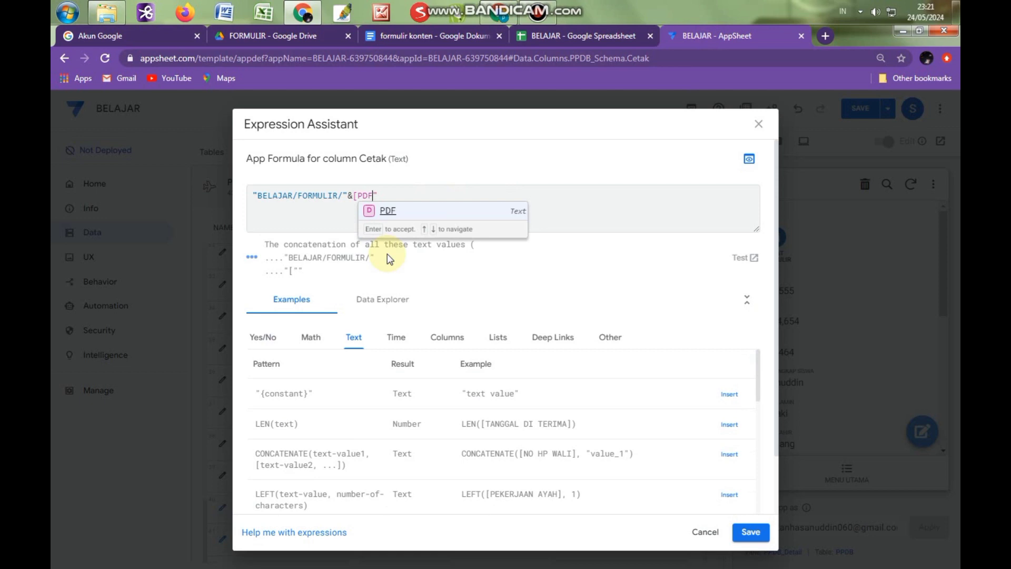
text(])
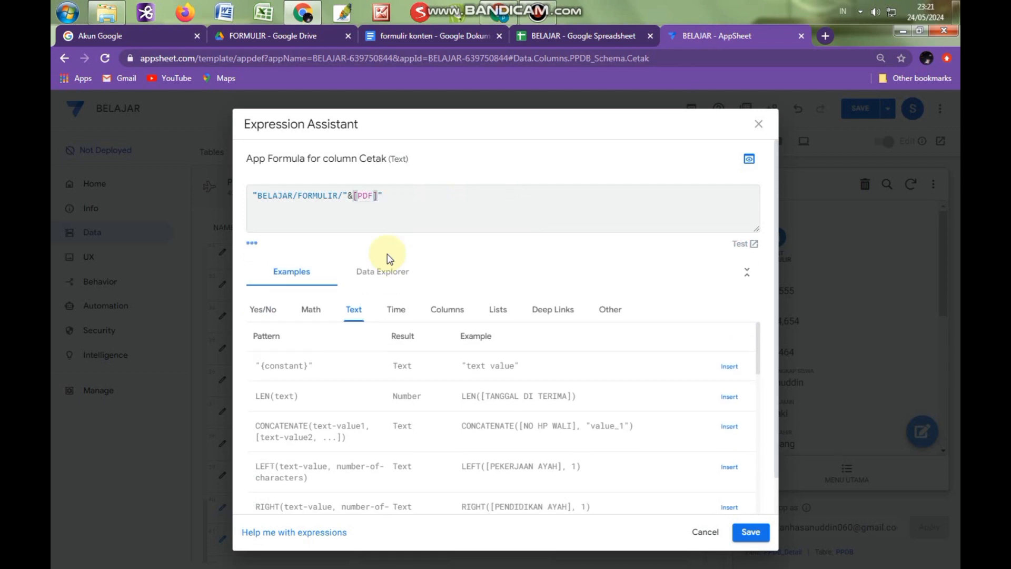
text(&)
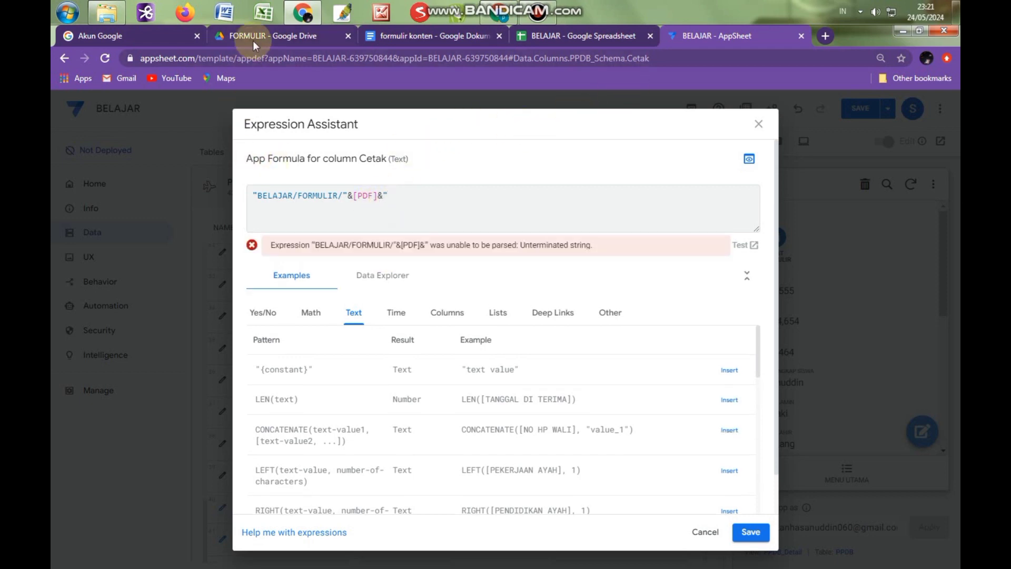
Check the file extension in Google Drive, finish the AppSheet formula with ".PDF", and save the expression.
click(270, 36)
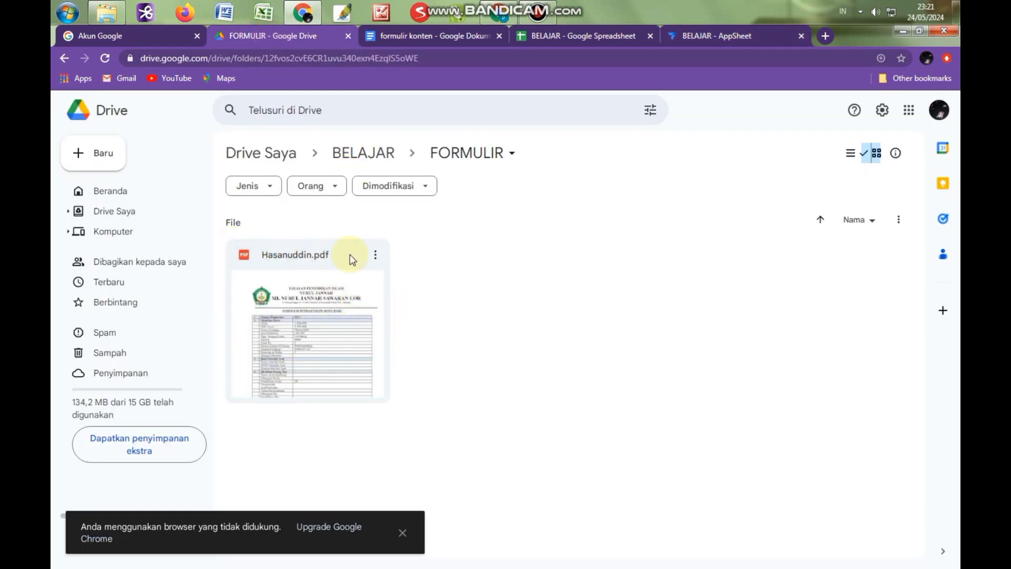
click(668, 38)
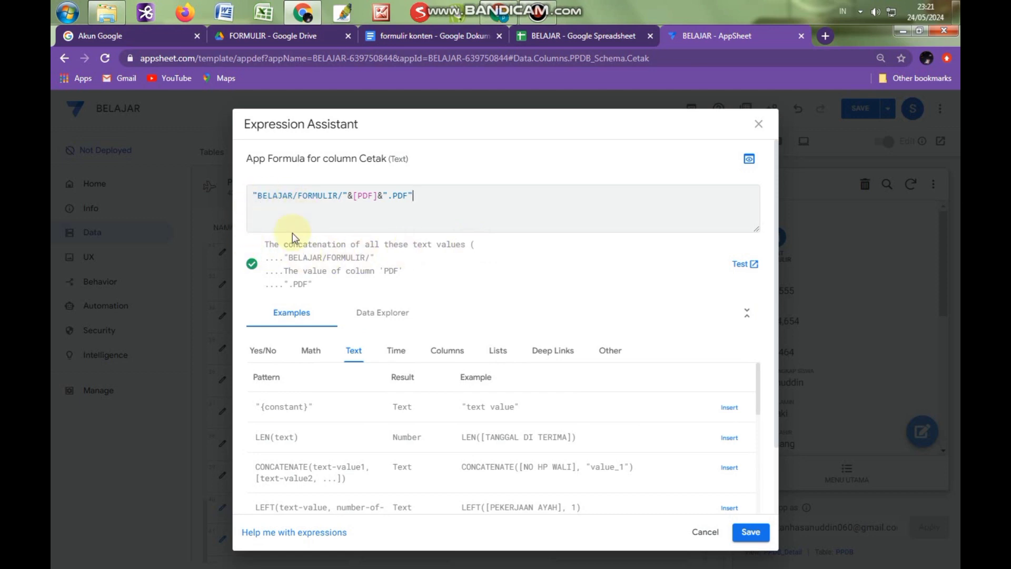
click(751, 533)
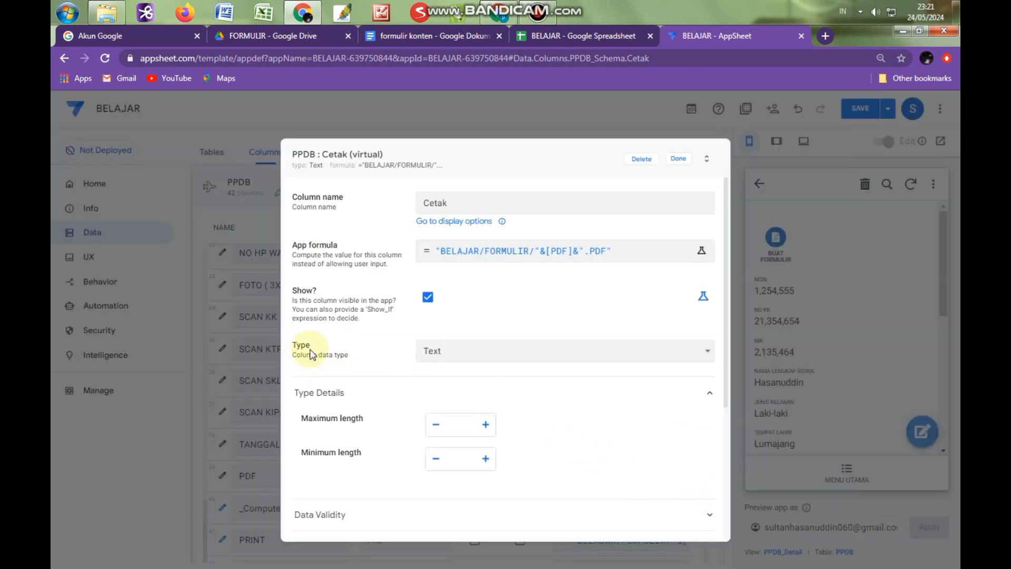
Set the Cetak column's data type to File, close its settings, and save the app.
click(489, 352)
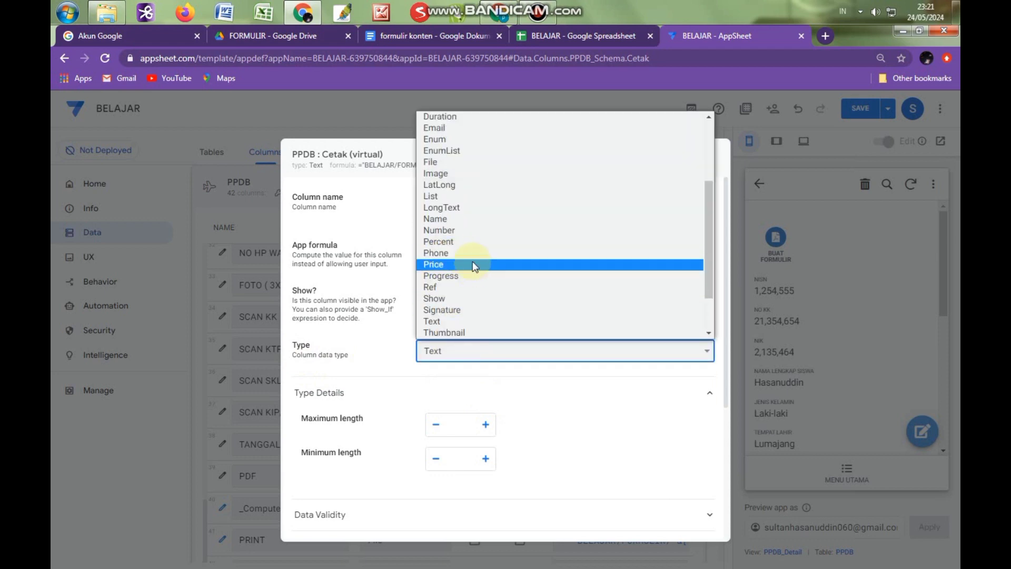
scroll(472, 261, up, 3)
scroll(447, 206, down, 3)
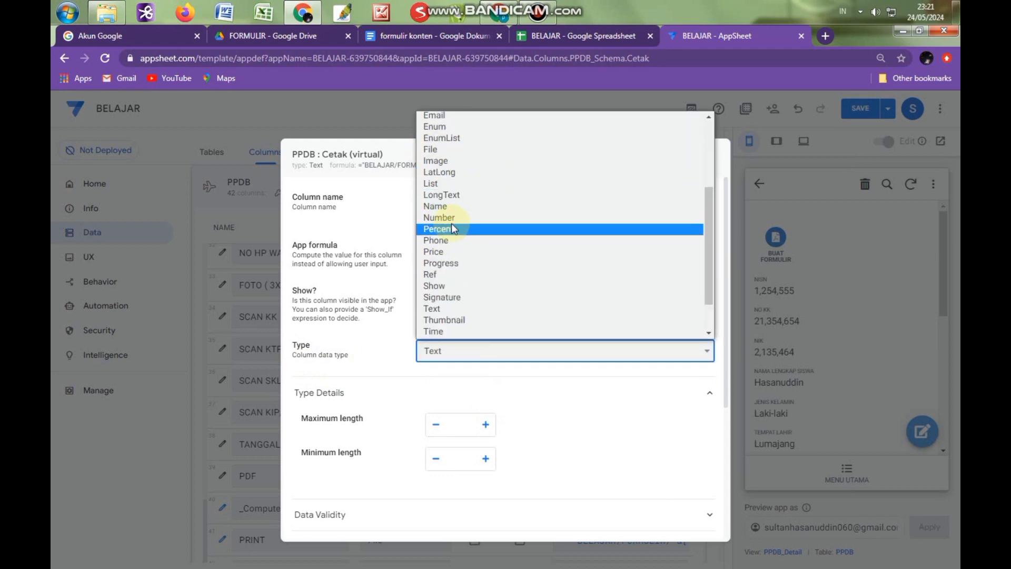
click(445, 150)
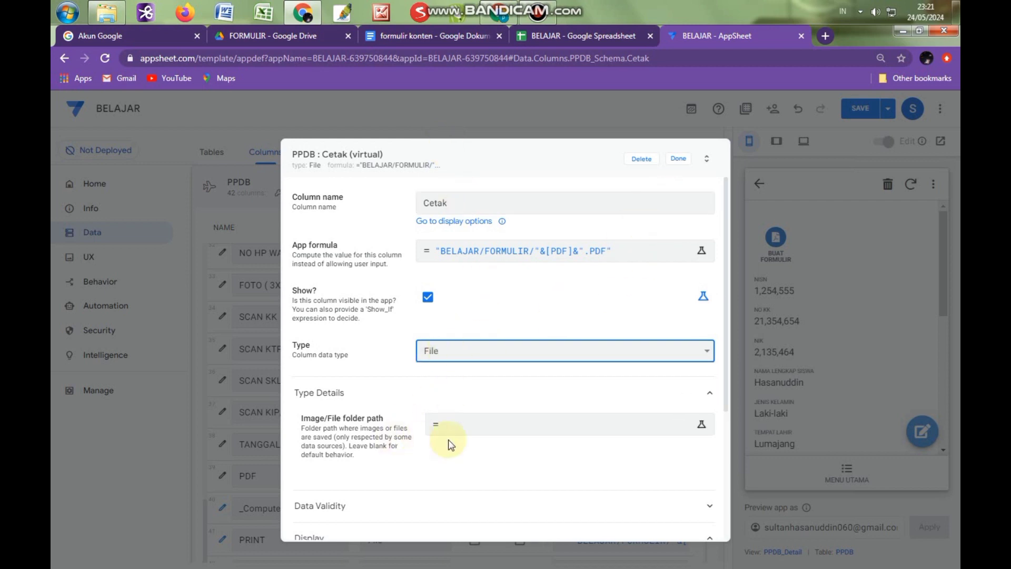
click(679, 159)
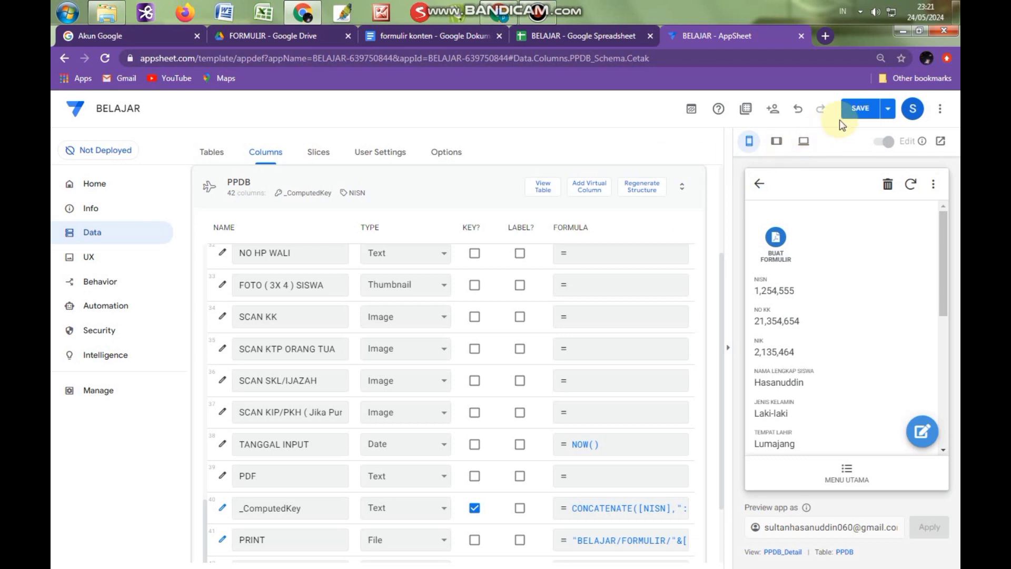
click(859, 112)
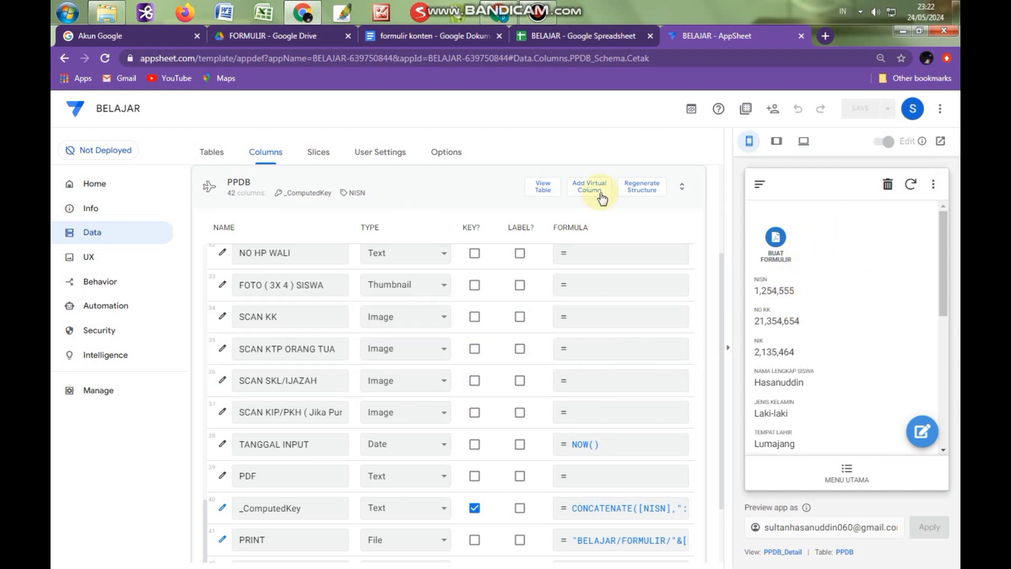
Create a new behavior action and name it Cetak Formulir.
click(105, 284)
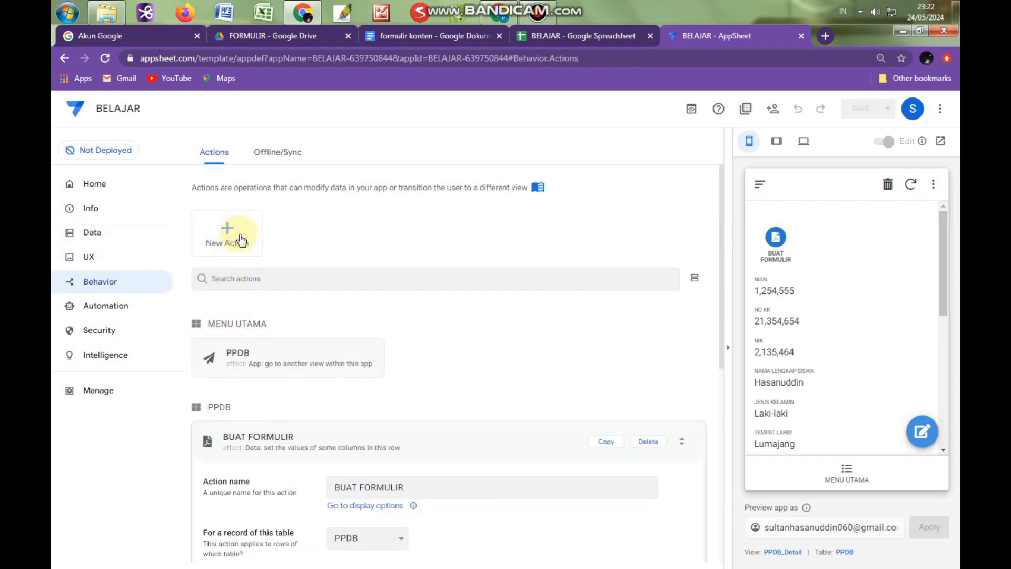
click(241, 240)
click(352, 419)
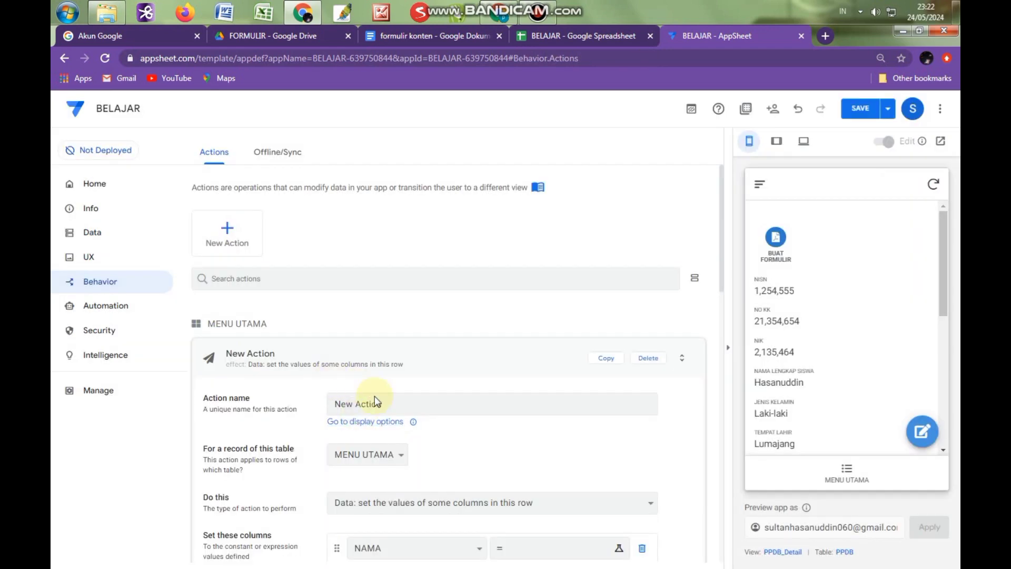
drag(376, 401, 327, 410)
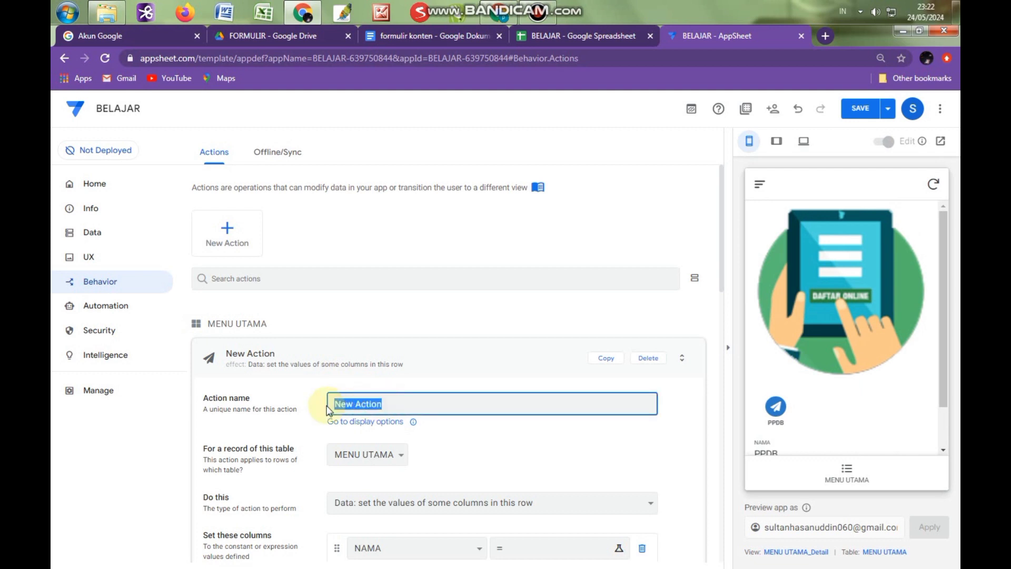
text(cE)
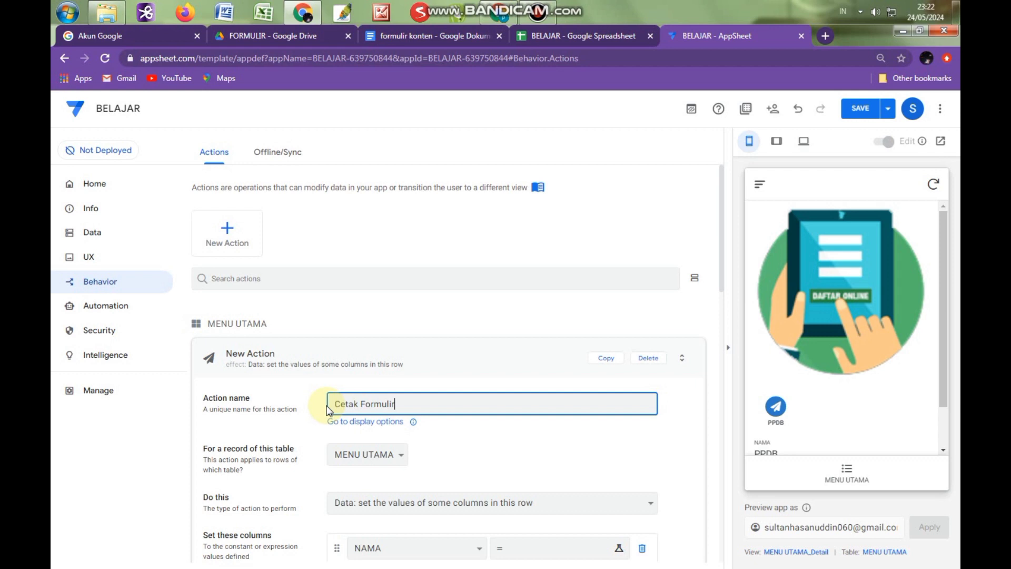
Assign the Cetak Formulir action to the PPDB table and make it perform External: open a file.
click(379, 454)
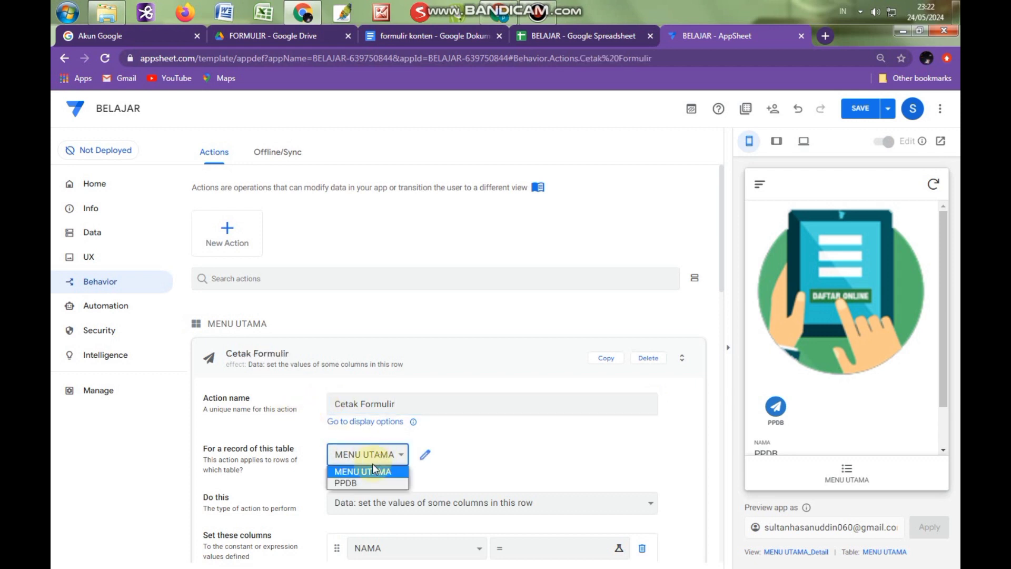
click(353, 484)
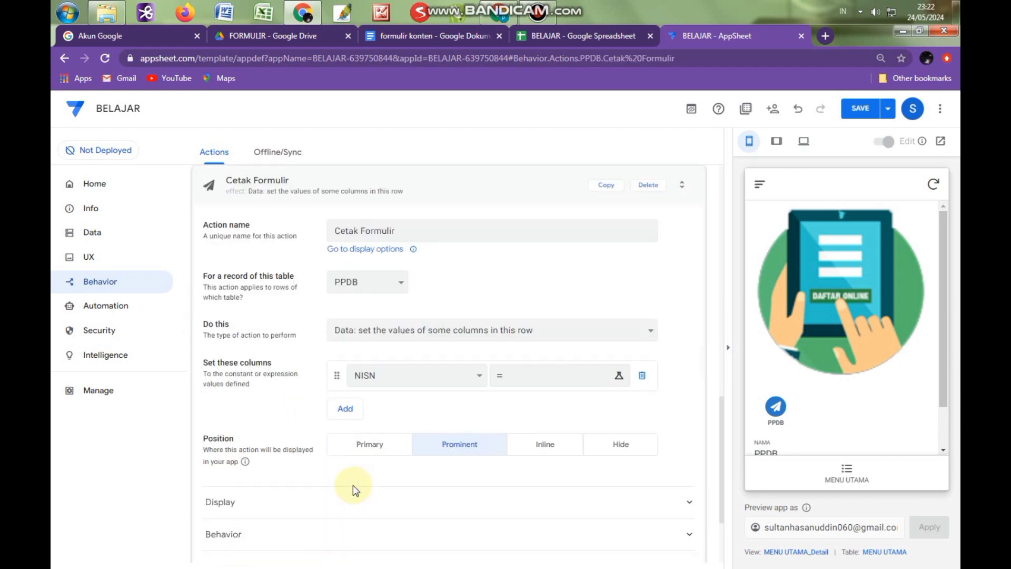
click(394, 332)
click(396, 483)
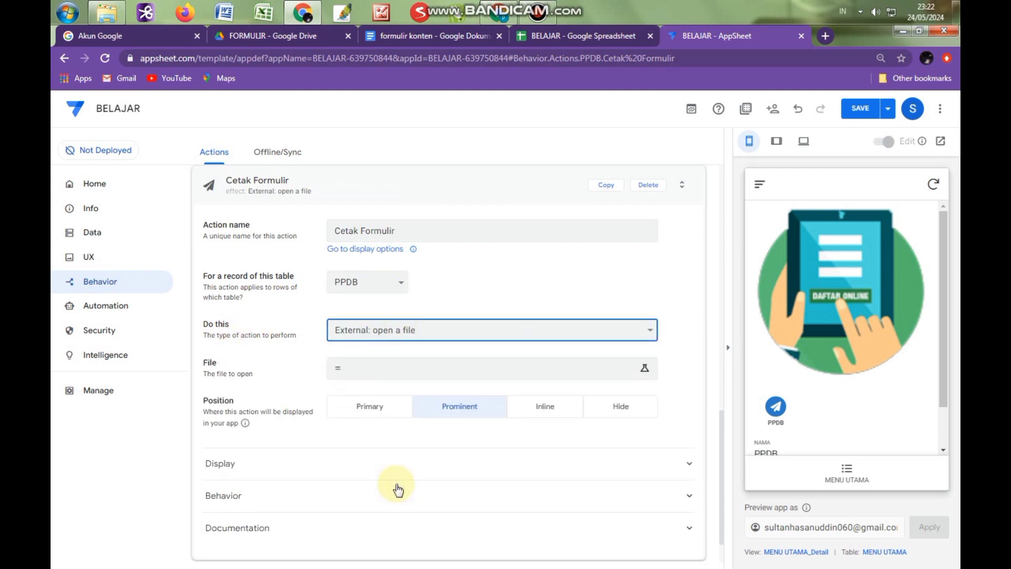
Set the action's File expression to the [Cetak] column and save the expression.
click(378, 375)
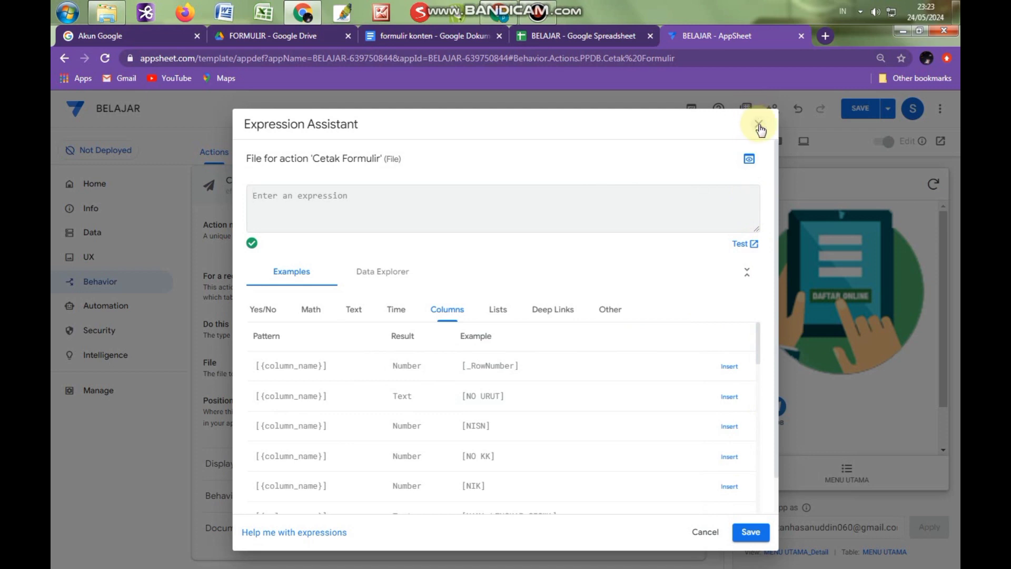
drag(757, 335, 758, 535)
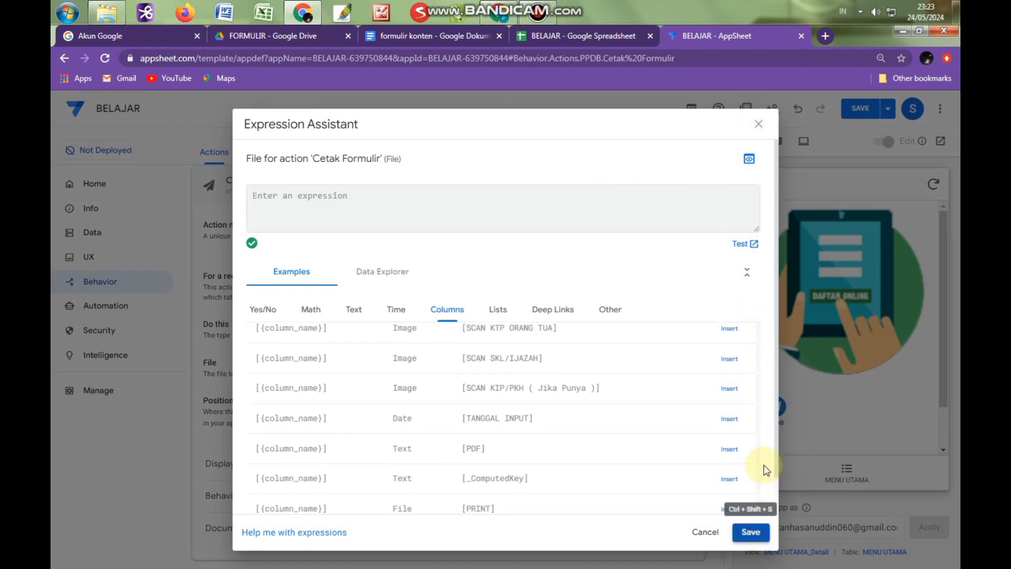
drag(776, 419, 776, 461)
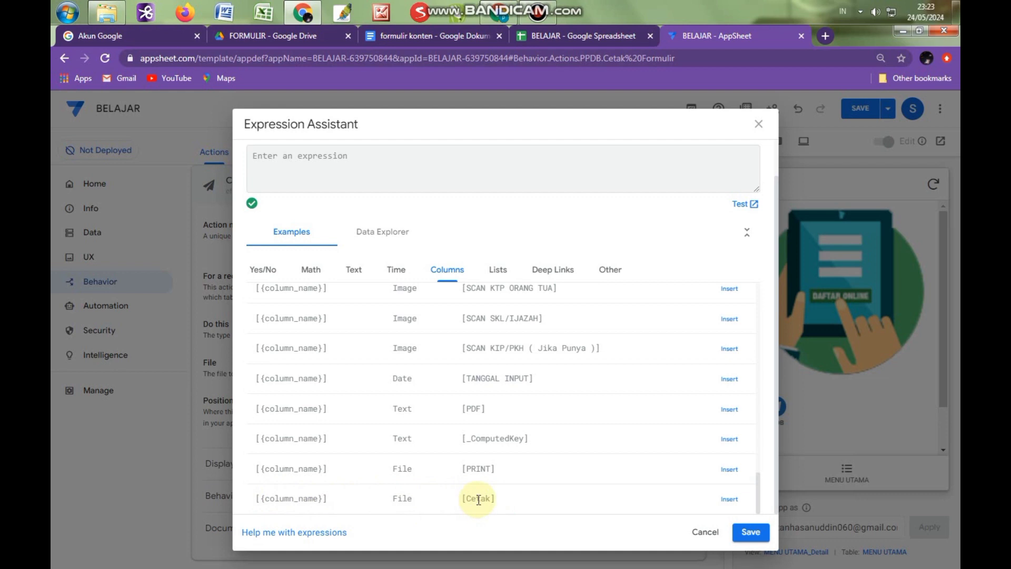
click(730, 501)
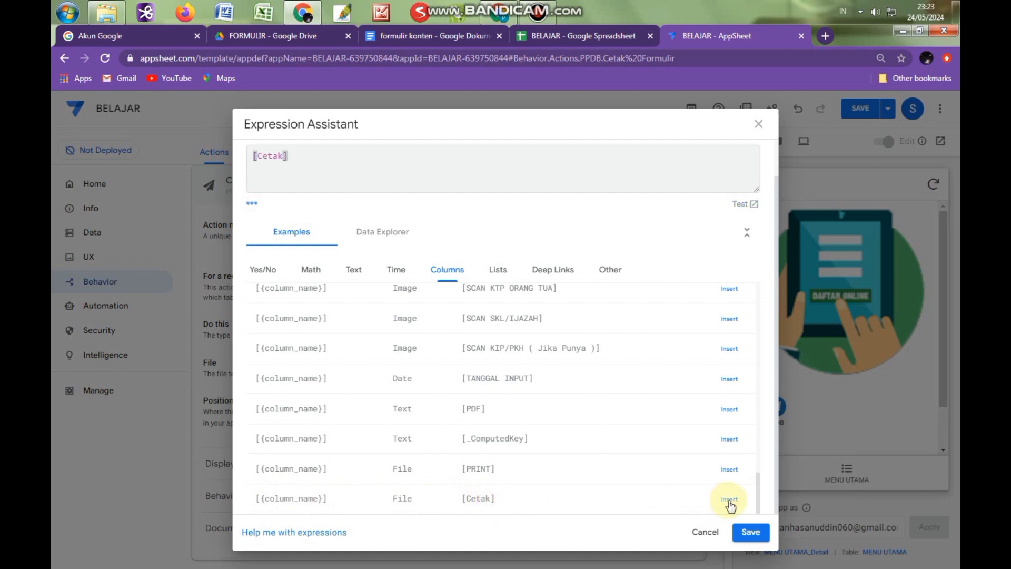
click(751, 532)
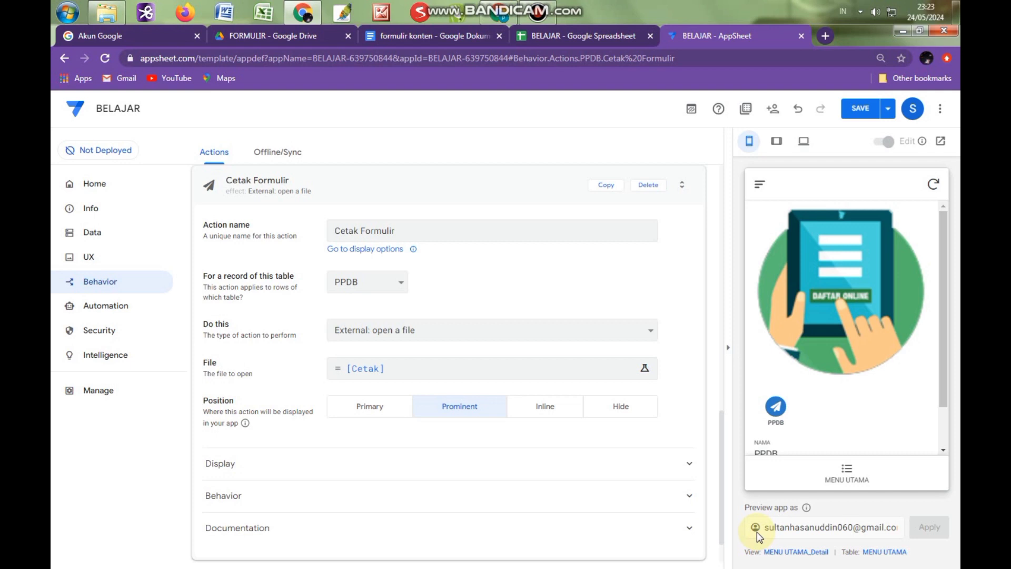
Save the app and open the student's PPDB record in the app preview.
click(855, 113)
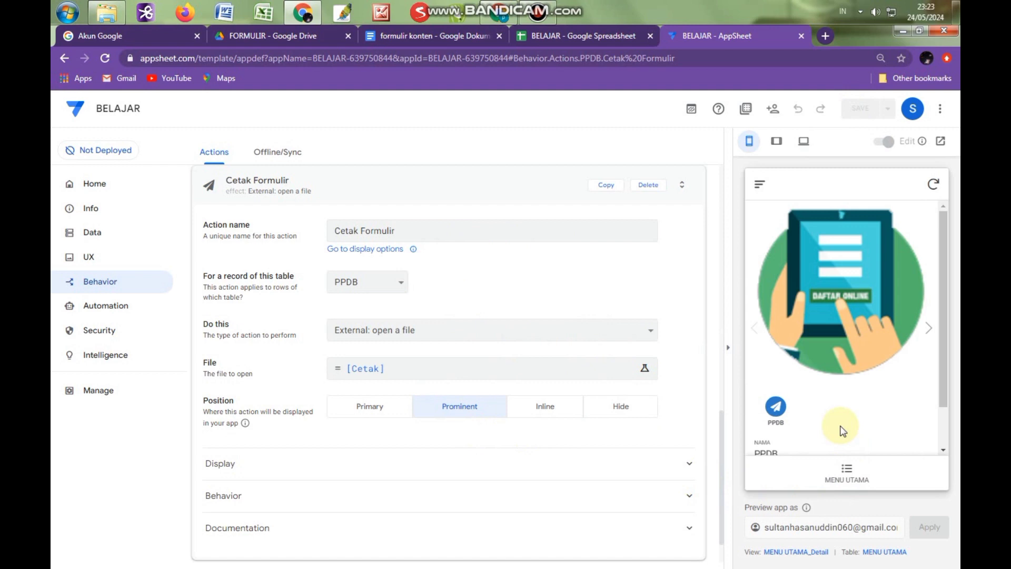
click(846, 473)
click(793, 261)
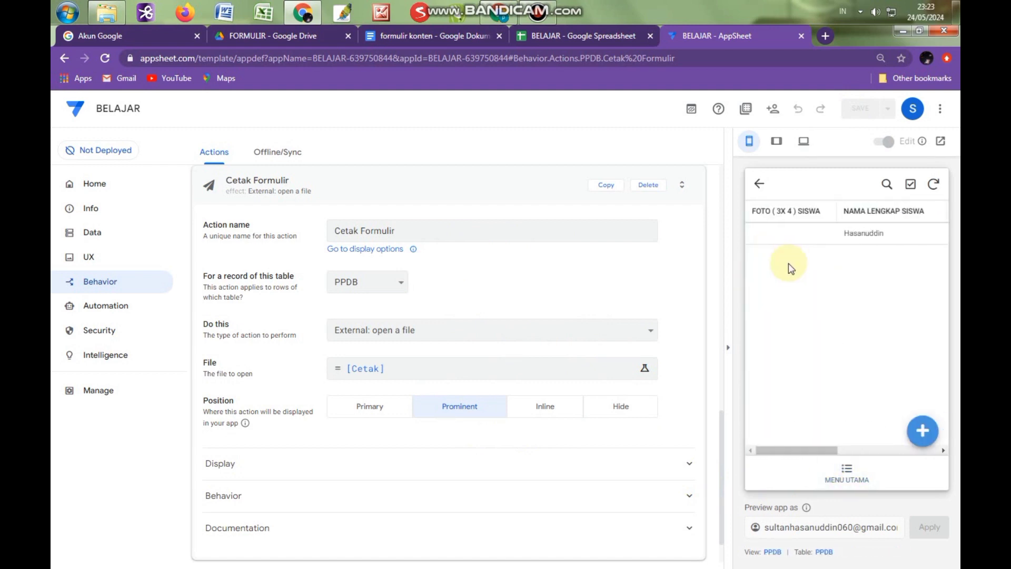
click(851, 237)
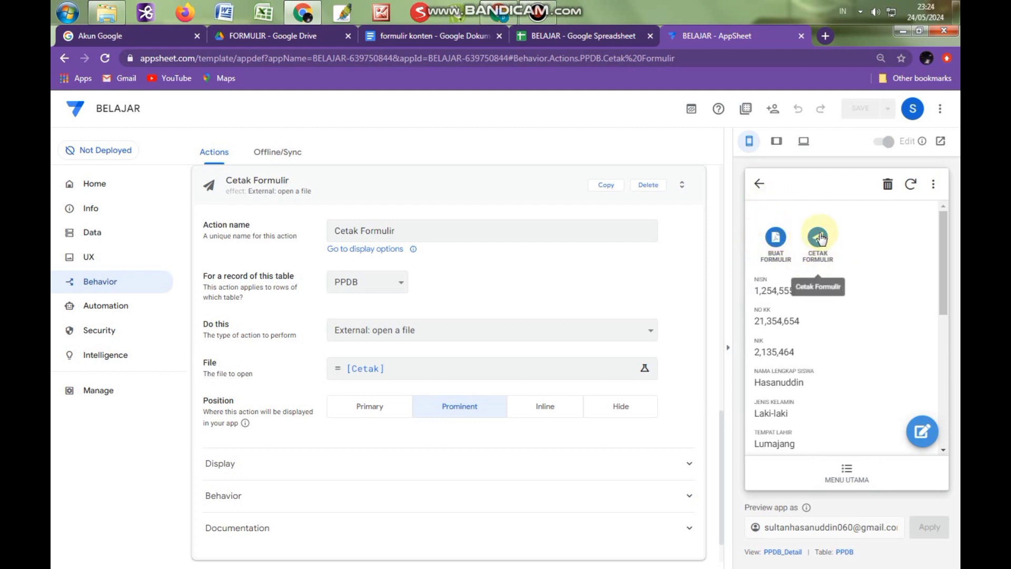
Search the action icons for print, give Cetak Formulir the solid printer icon, and save the app.
click(282, 477)
scroll(422, 458, down, 4)
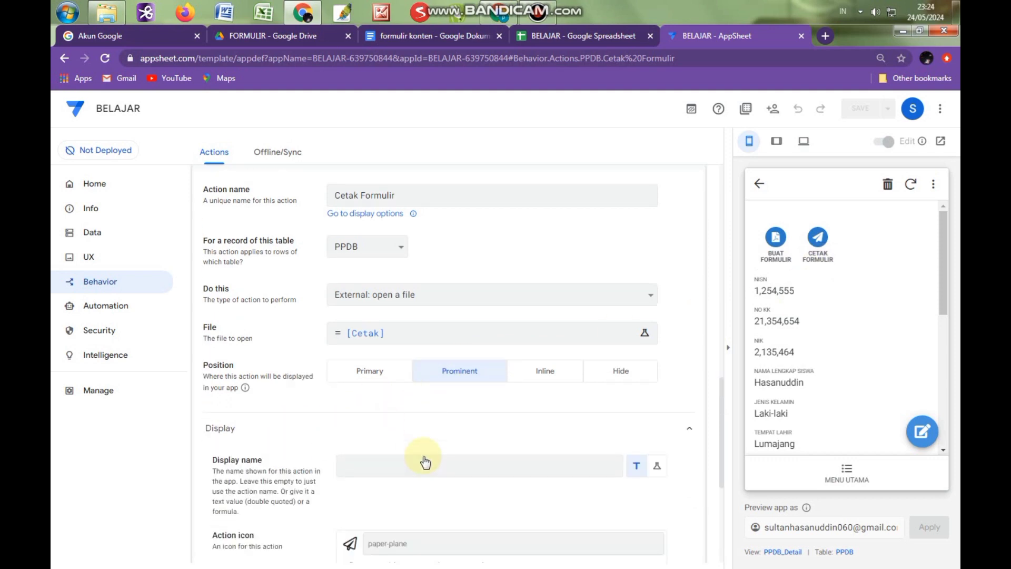
click(423, 391)
text(pr)
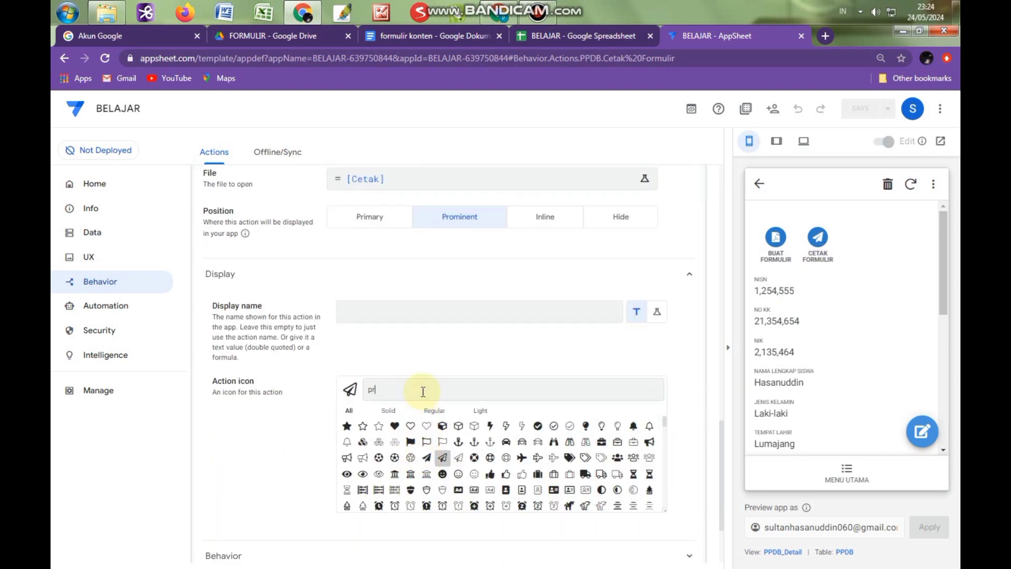
text(int)
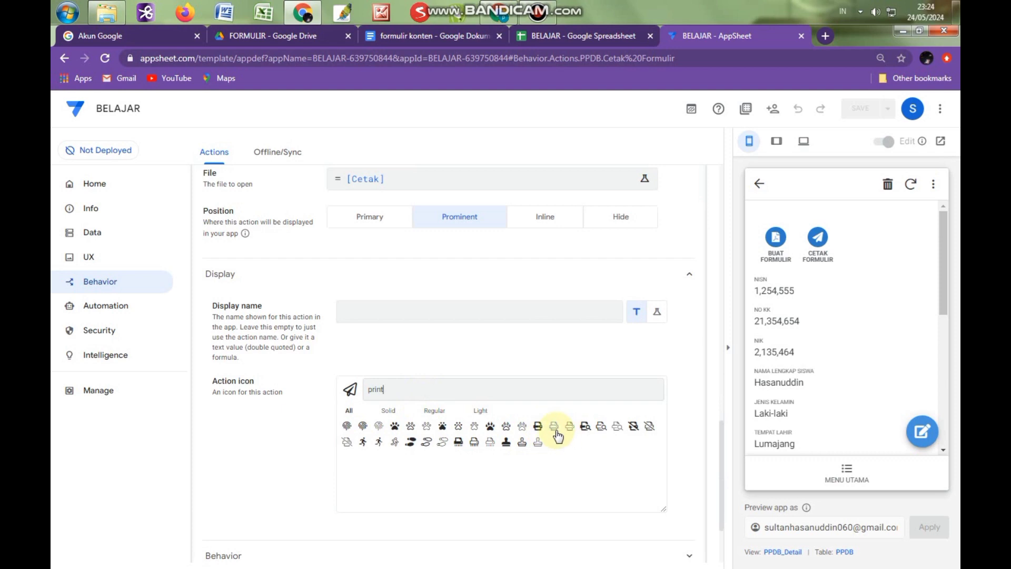
click(539, 427)
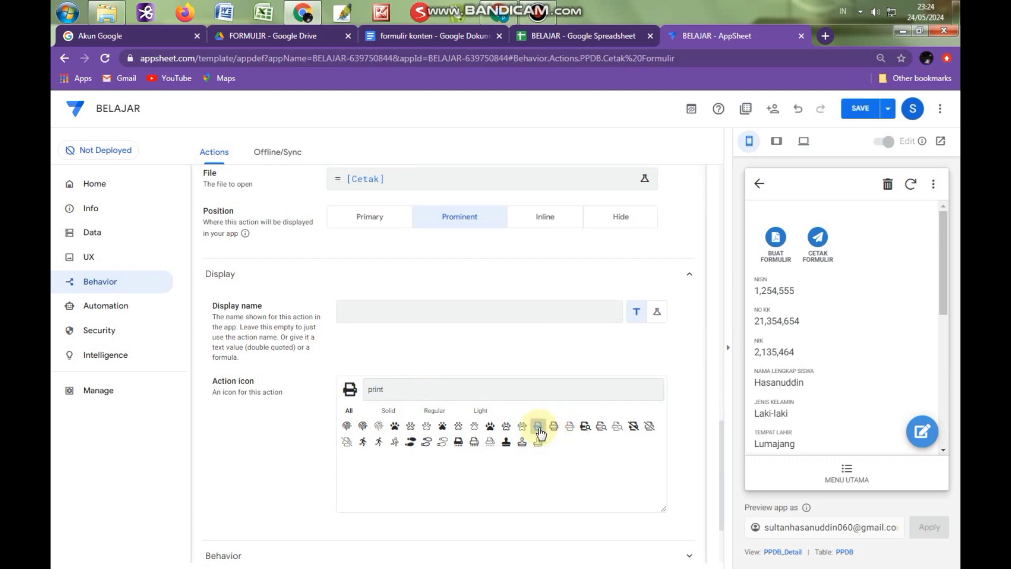
click(861, 108)
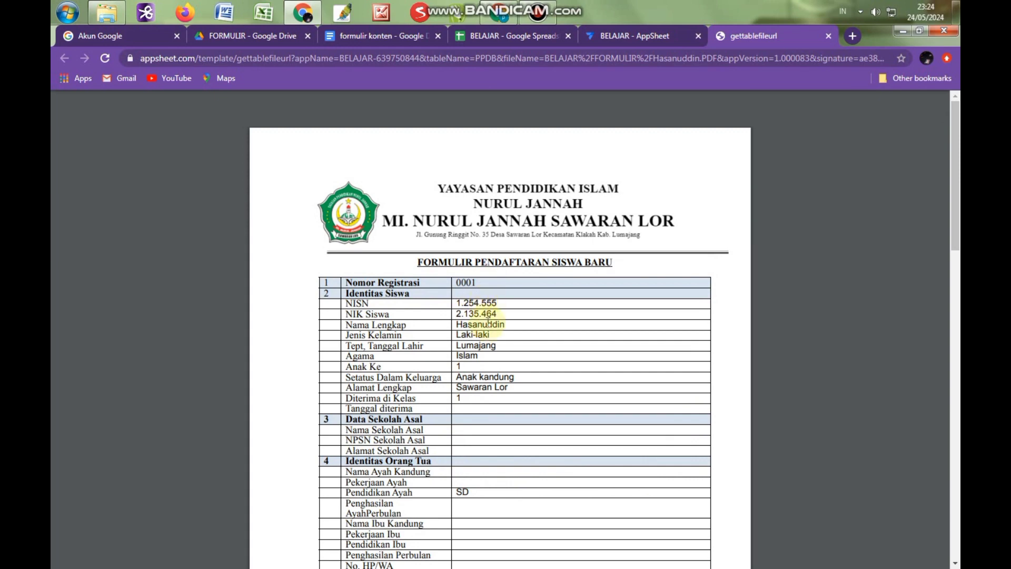
Review the generated PDF registration form from the student data to the photo box and signature block.
scroll(491, 430, down, 2)
scroll(491, 429, down, 3)
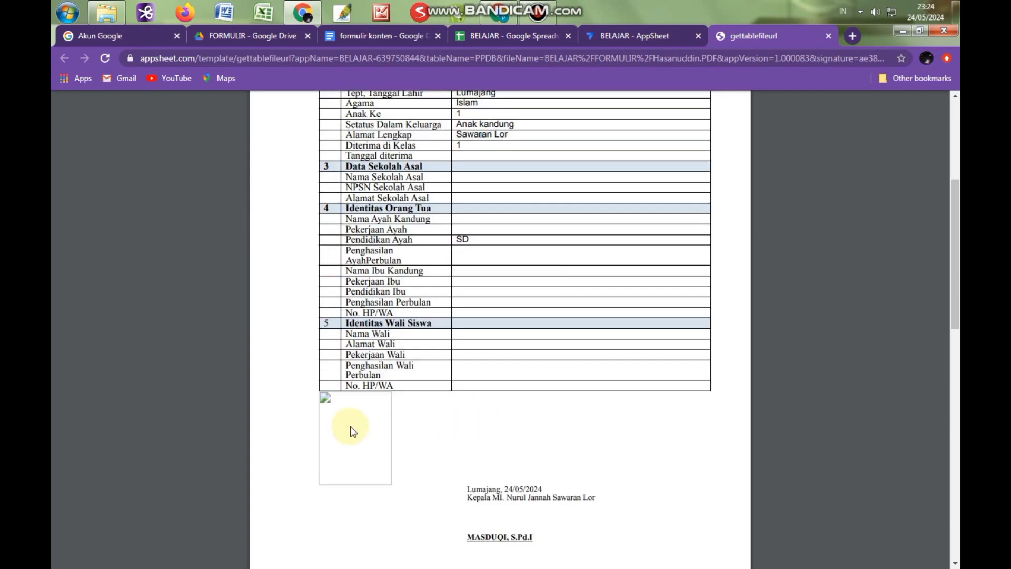
scroll(521, 451, down, 2)
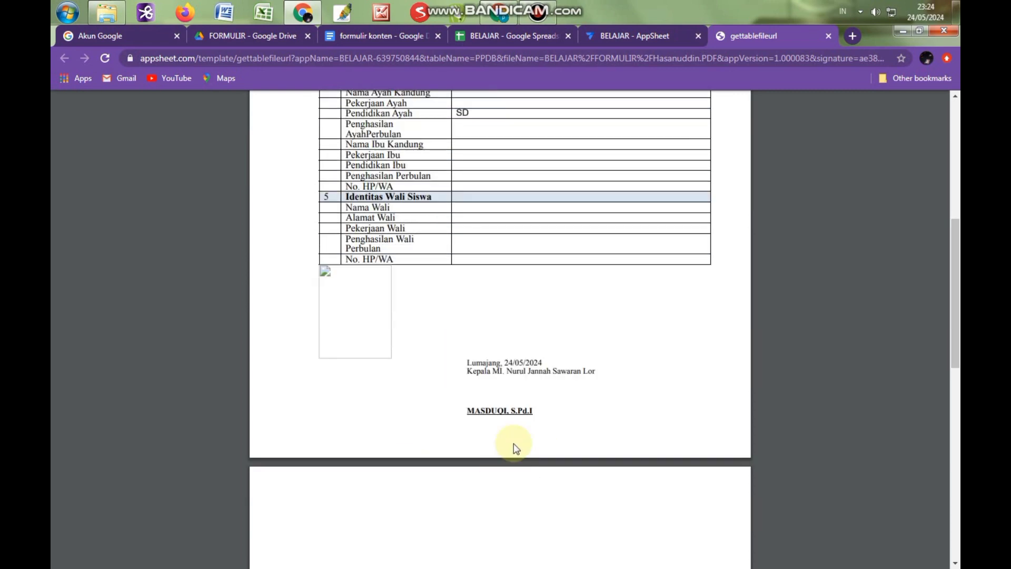
scroll(515, 448, up, 2)
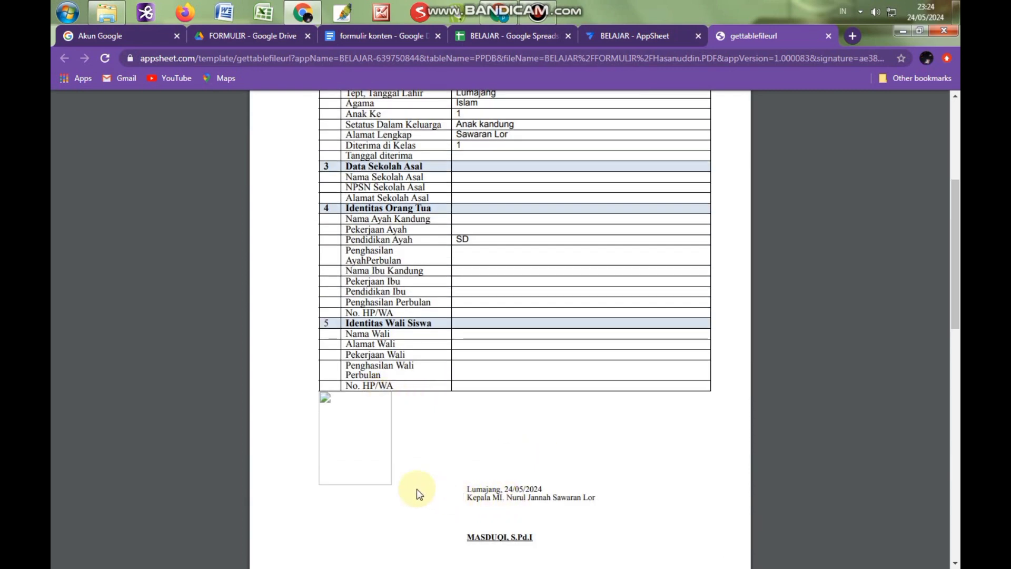
In the formulir konten Google Docs template, try several text wrapping options on the foto 3x4 box and set it behind the text.
click(387, 34)
scroll(542, 410, down, 5)
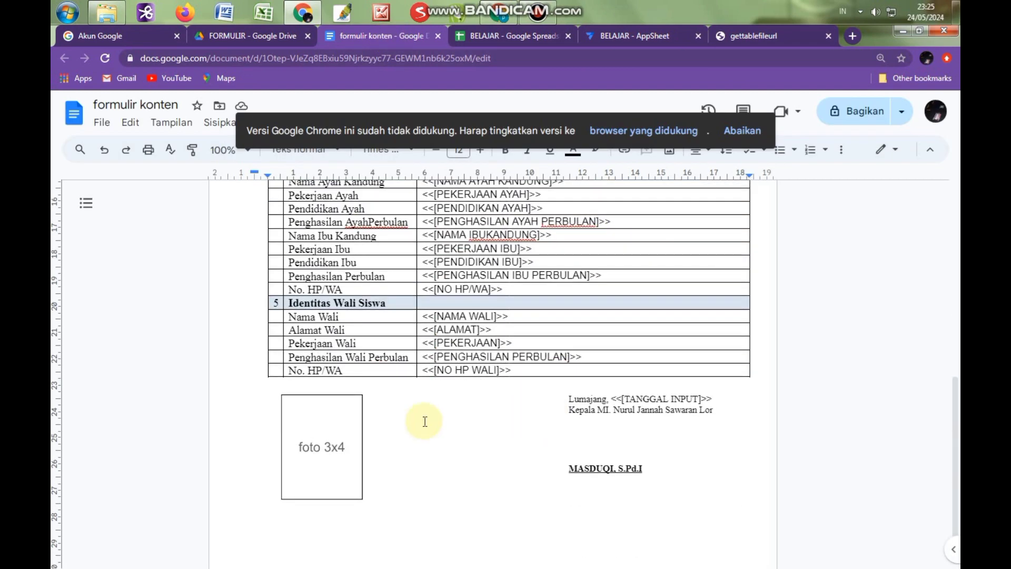
click(338, 422)
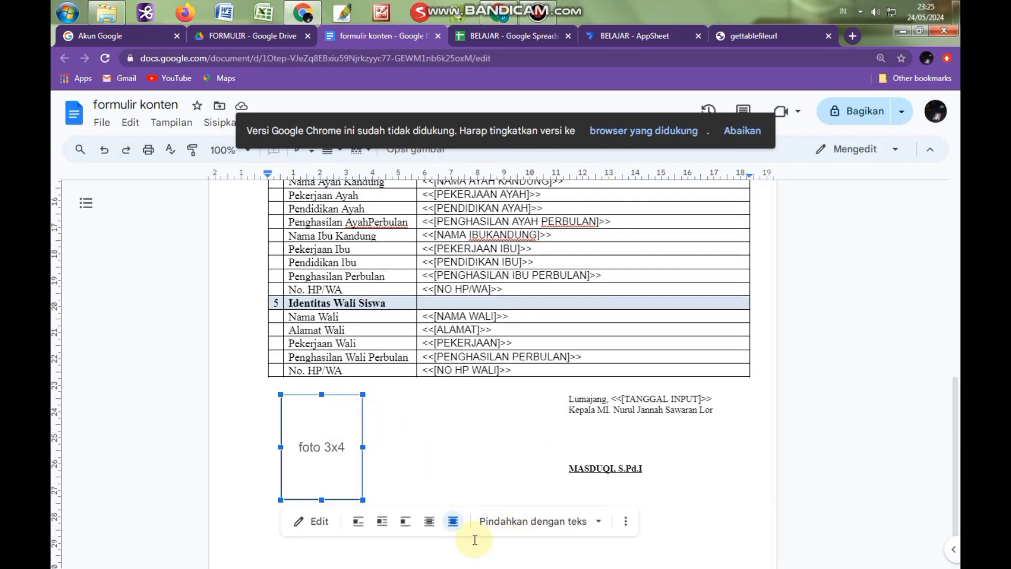
click(382, 522)
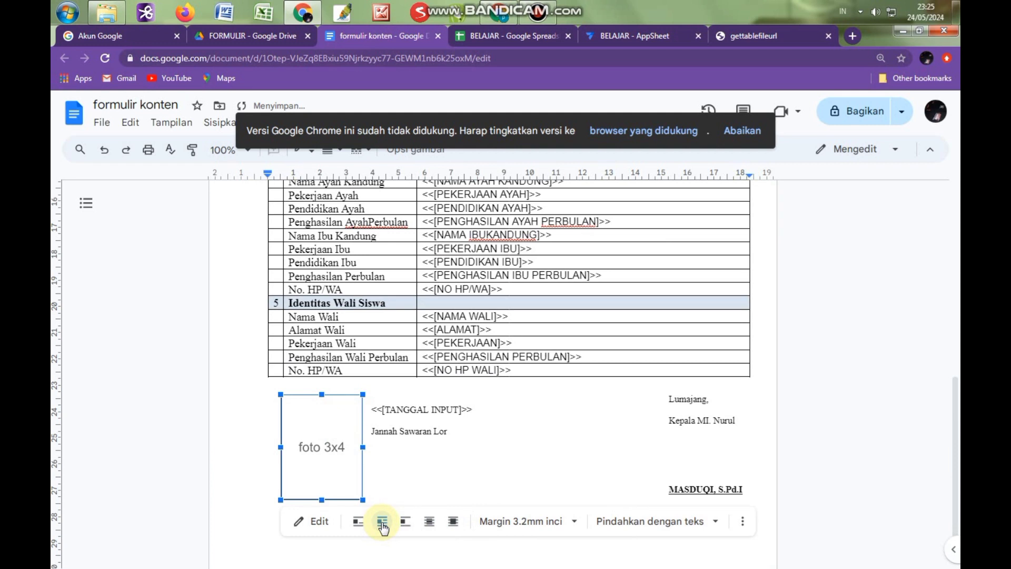
click(363, 524)
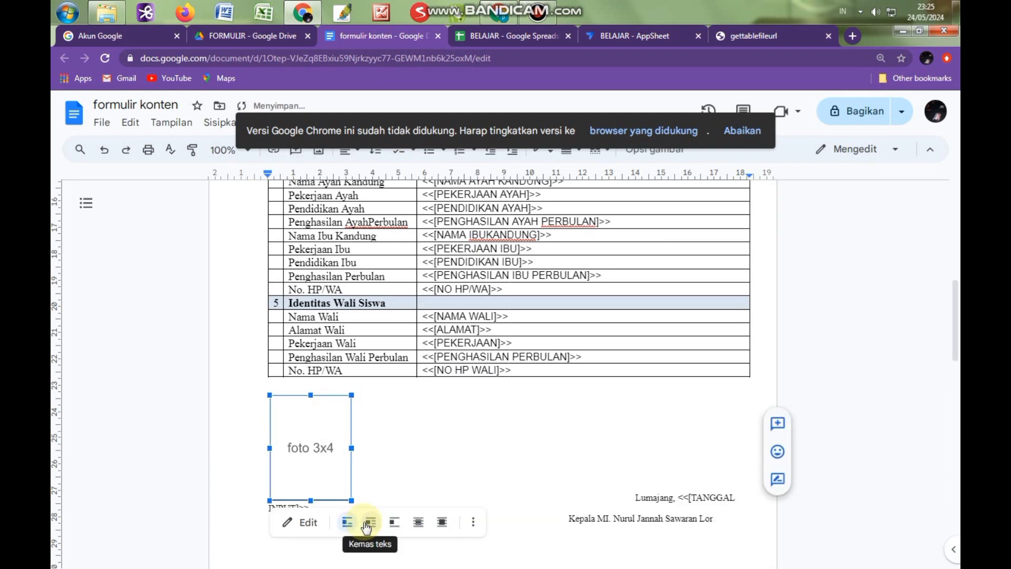
click(418, 523)
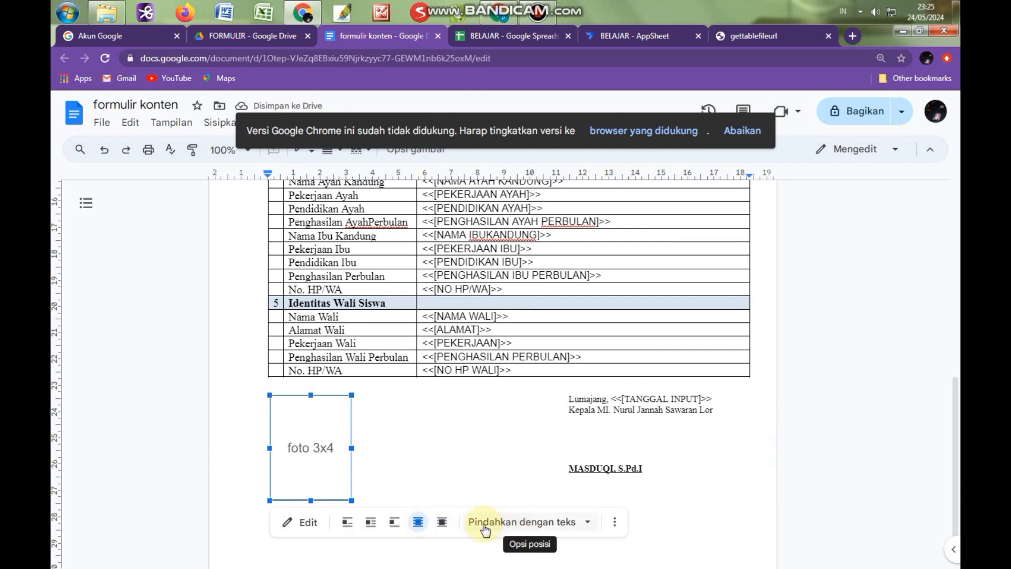
Fix the foto 3x4 box's position on the page and dismiss the unsupported browser notice.
click(574, 522)
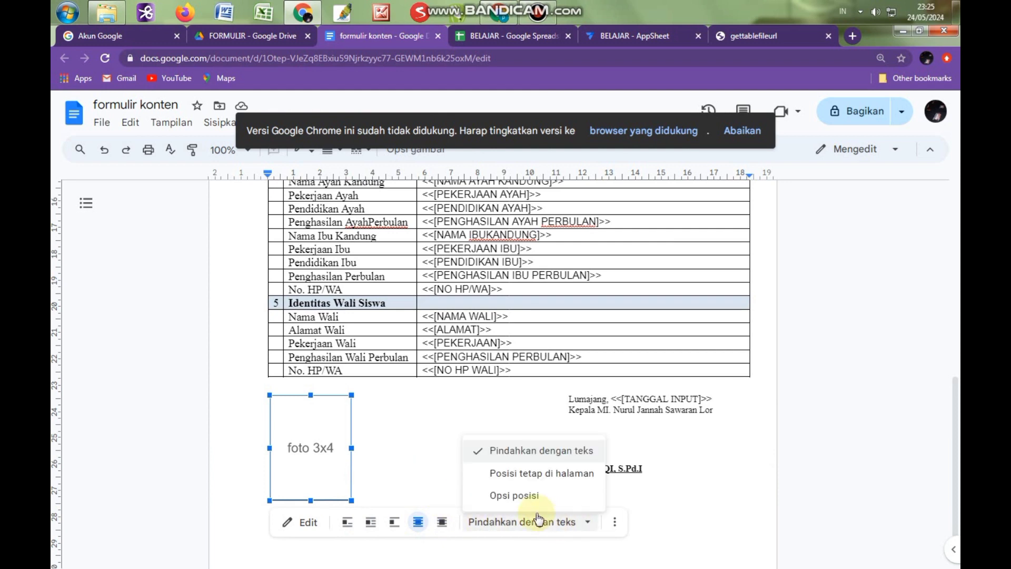
click(555, 476)
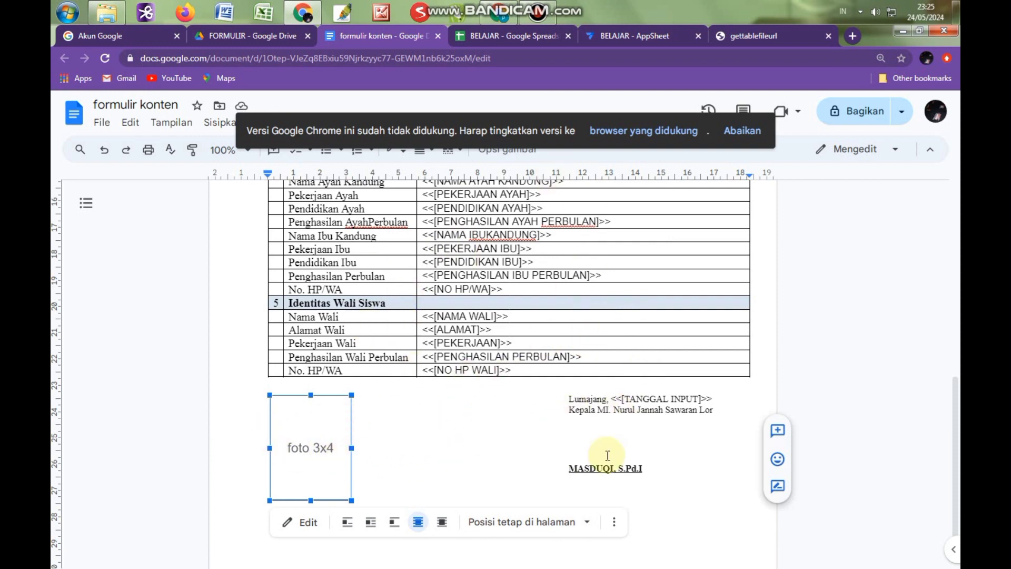
click(529, 530)
click(530, 470)
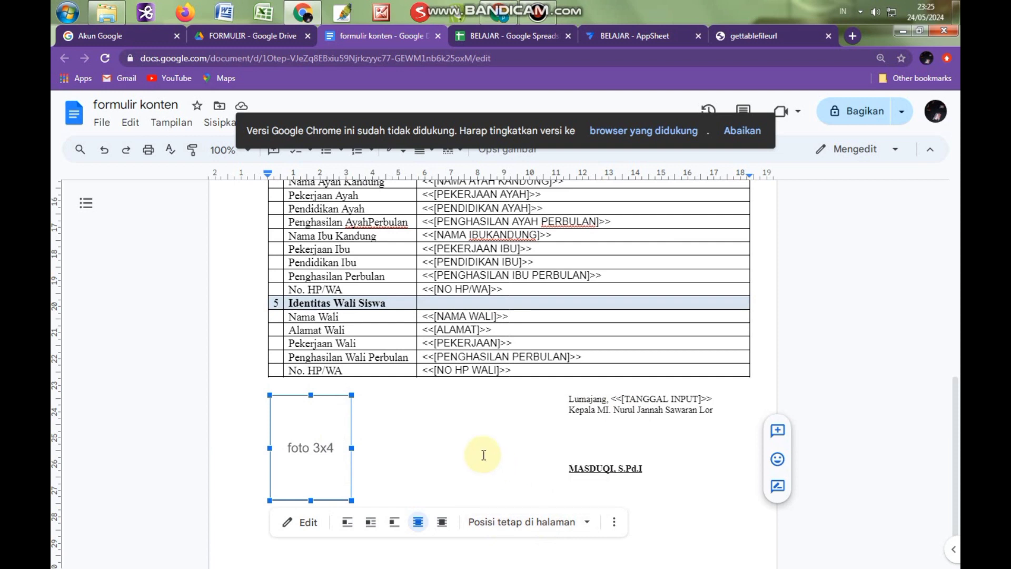
click(483, 451)
click(742, 130)
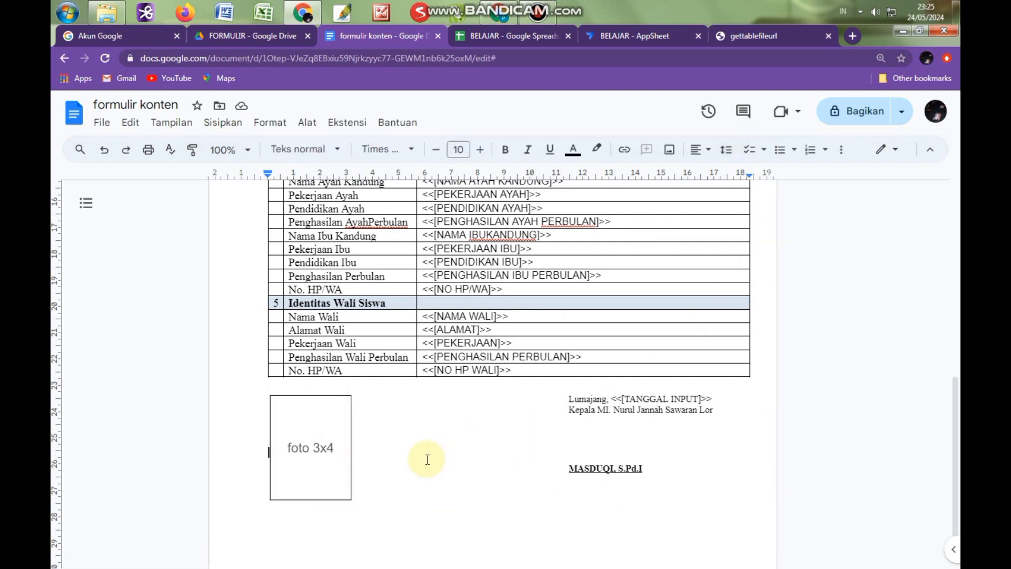
Try adding blank lines beside the foto 3x4 box, and remove them again.
click(258, 442)
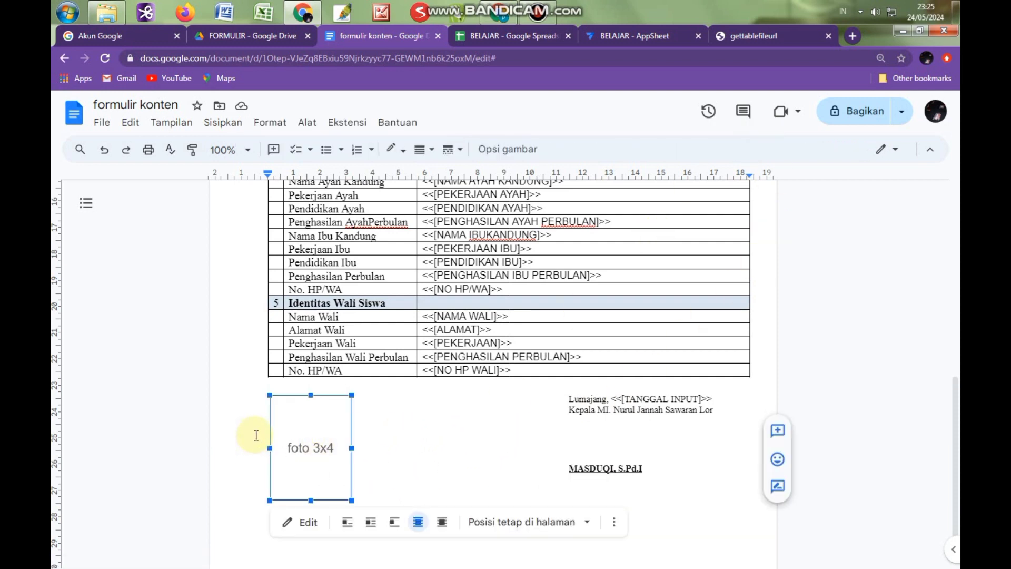
click(246, 458)
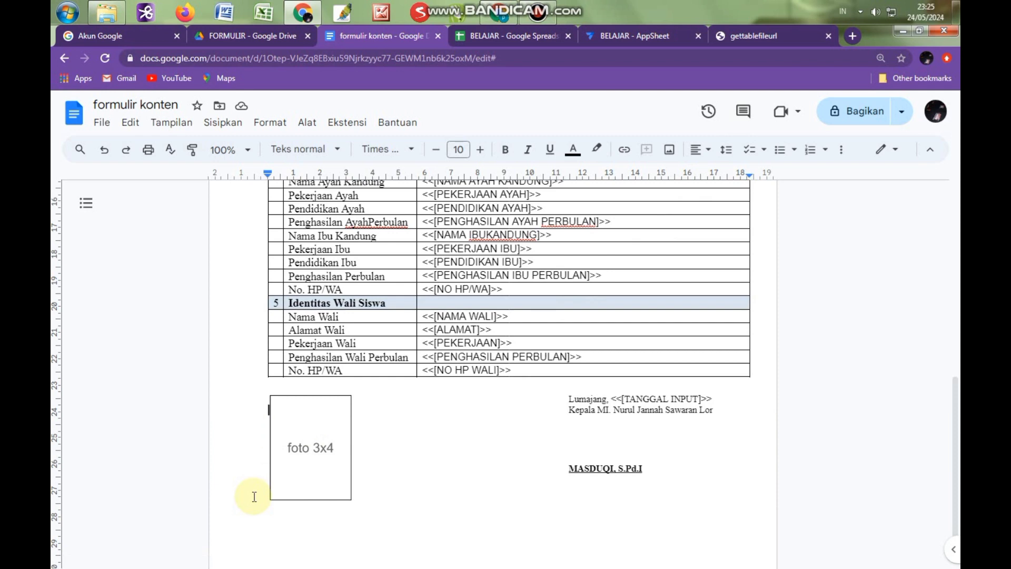
key(Return)
key(Return)
key(Return)
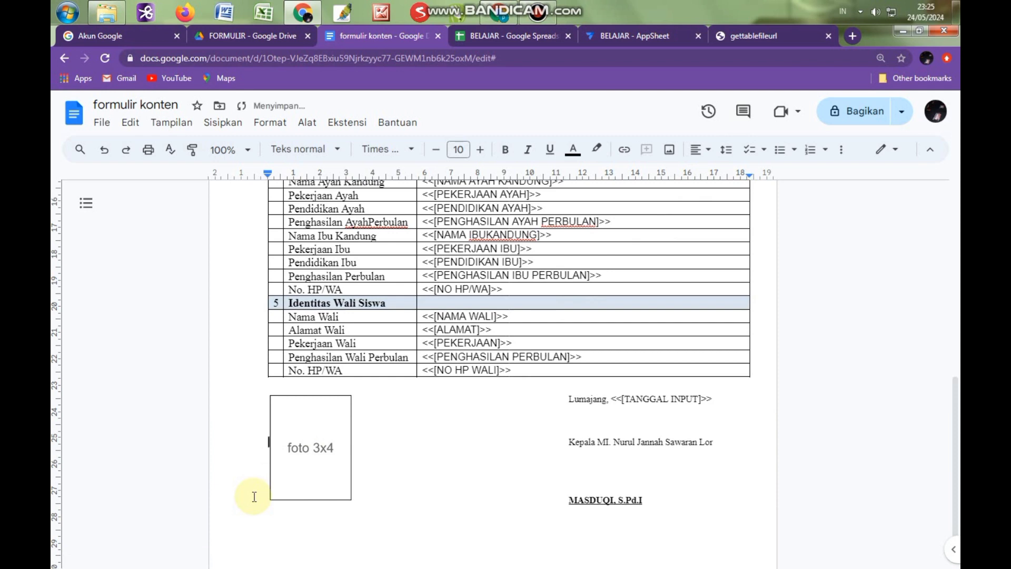
key(BackSpace)
key(BackSpace)
key(BackSpace)
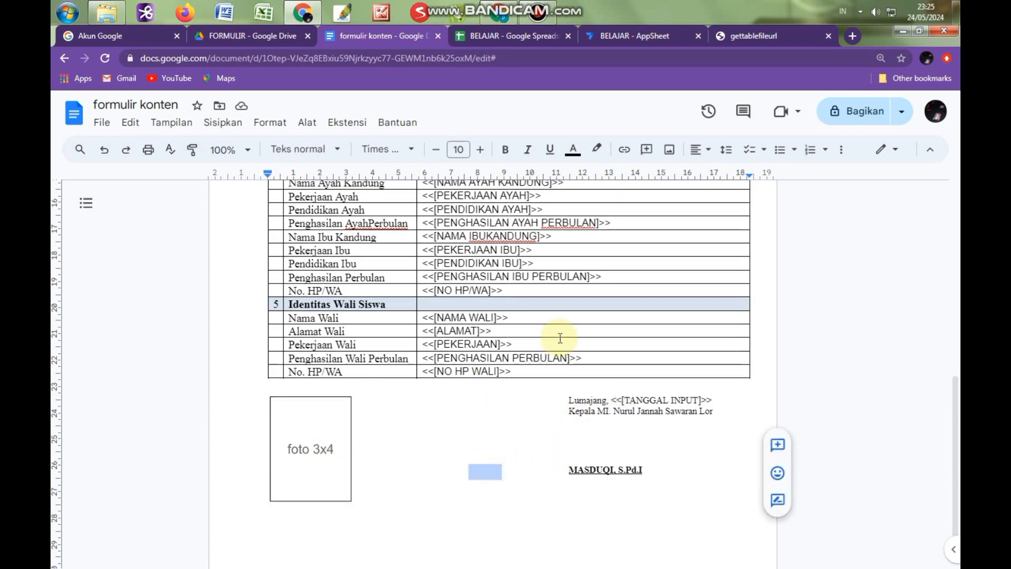
Compare the photo and signature layout in the template with the generated PDF, and close the PDF to return to AppSheet.
scroll(556, 334, up, 3)
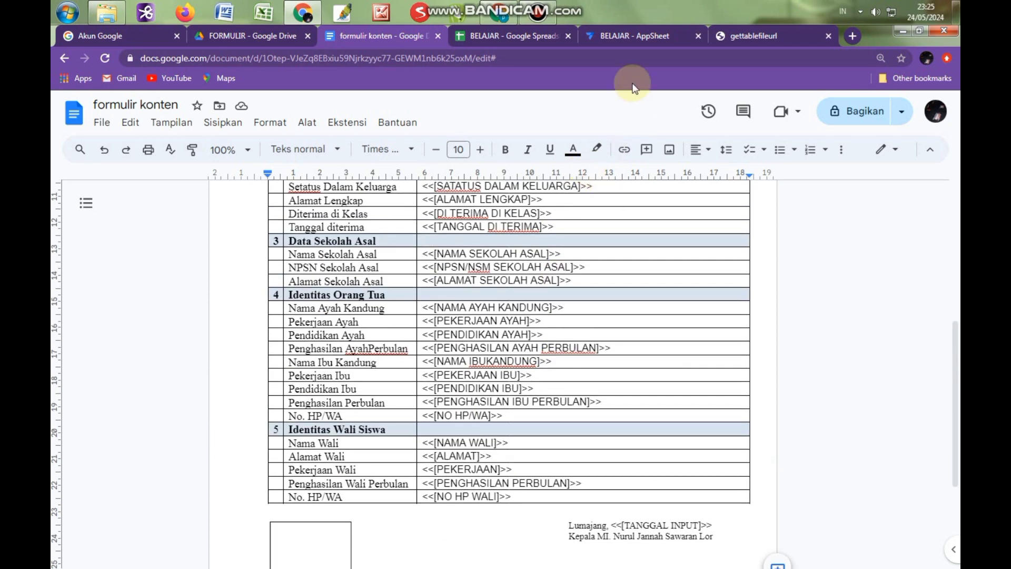
click(743, 34)
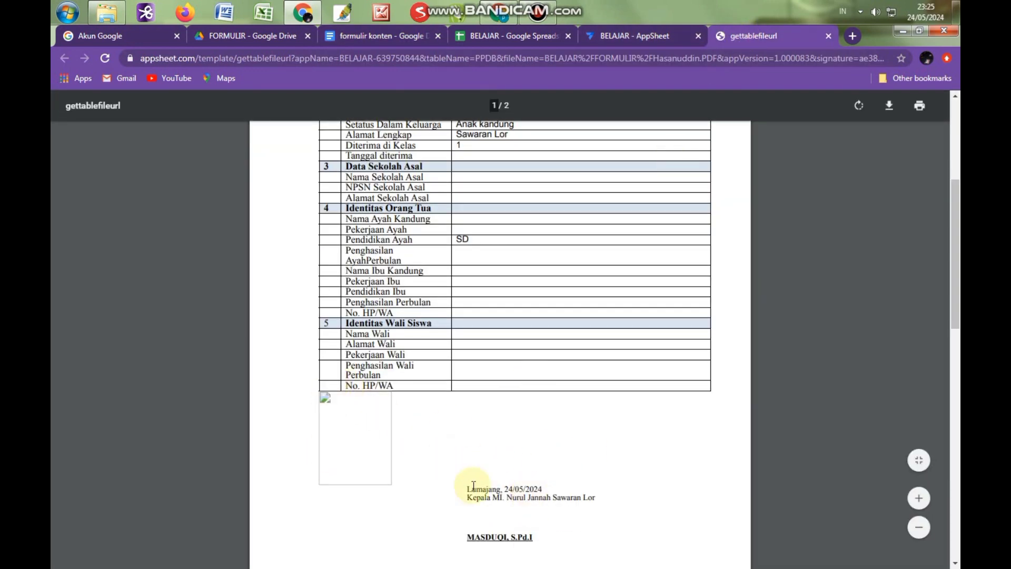
click(376, 35)
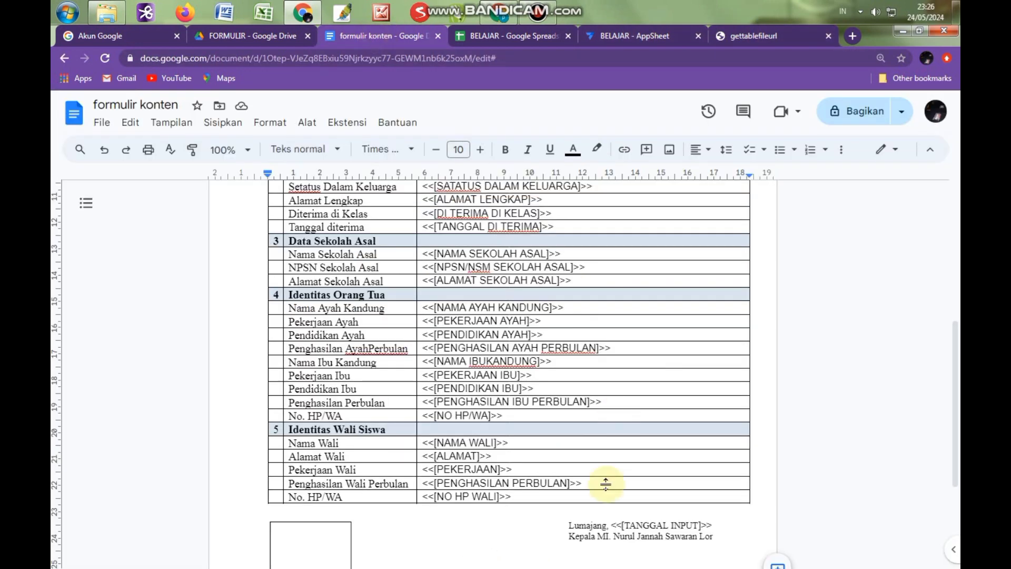
scroll(422, 460, down, 4)
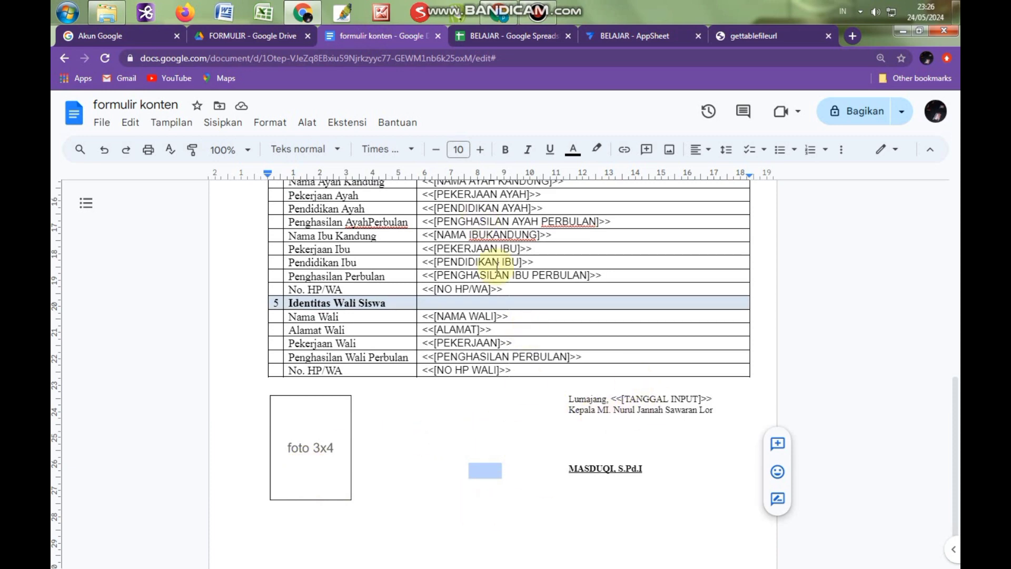
click(756, 34)
key(ctrl+w)
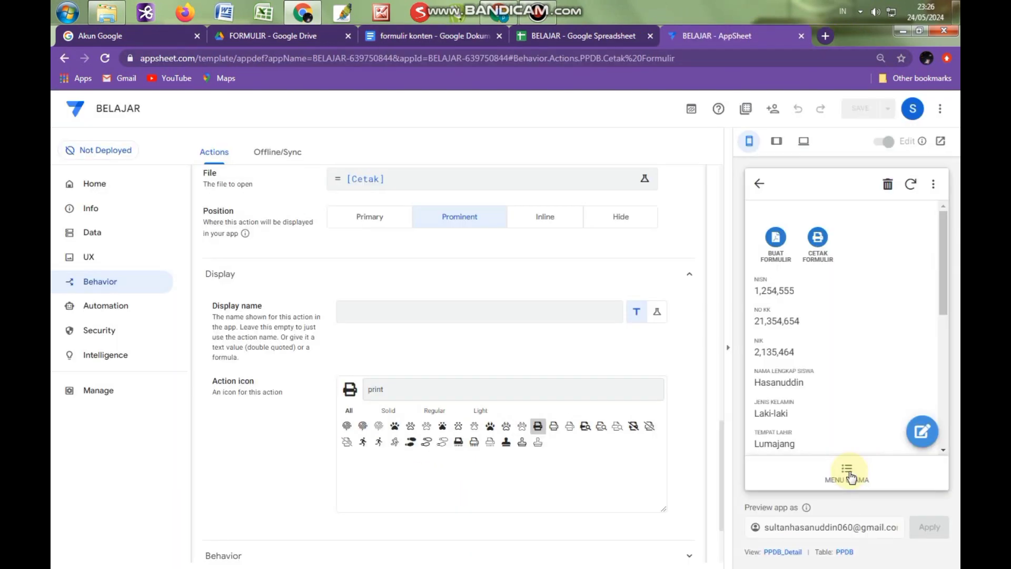